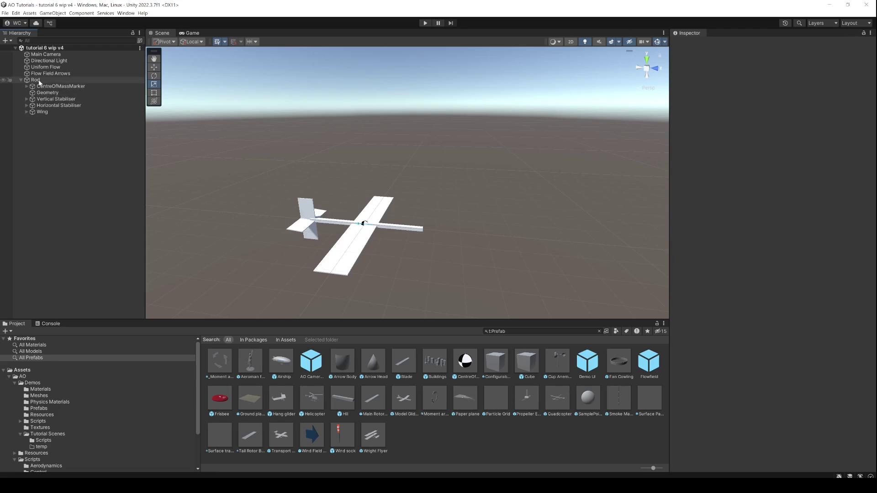
Create an empty parent object around Rod and name it Glider
{"action": "right_click", "coordinate": [39, 82]}
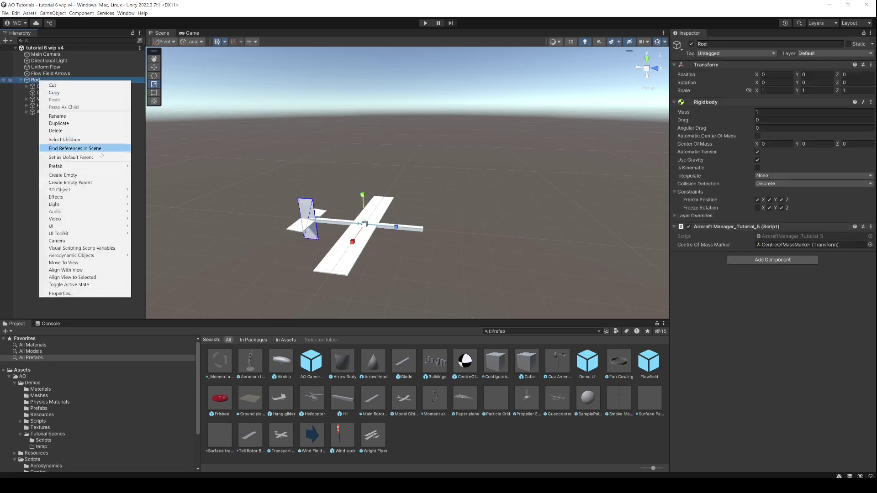
{"action": "left_click", "coordinate": [105, 183]}
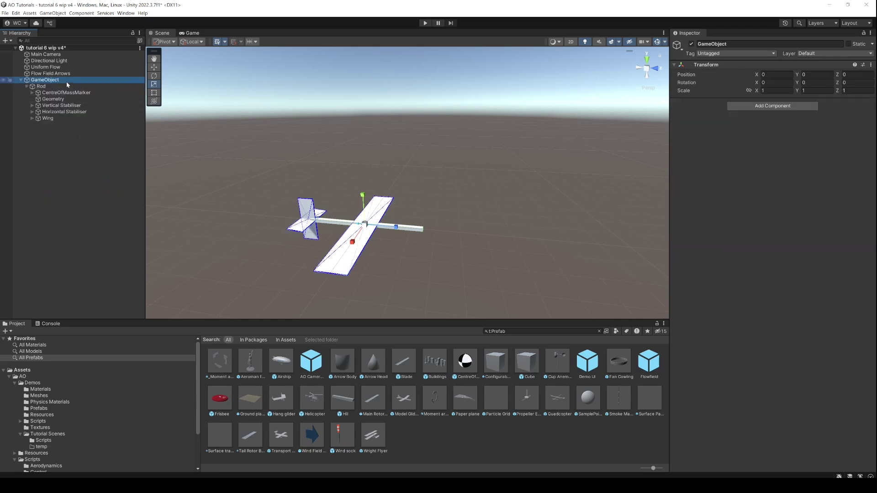
{"action": "type", "text": "Glider"}
{"action": "key", "text": "Return"}
Add a Rigidbody component to Glider with mass 10 and angular drag 0
{"action": "left_click", "coordinate": [781, 106]}
{"action": "type", "text": "rigid"}
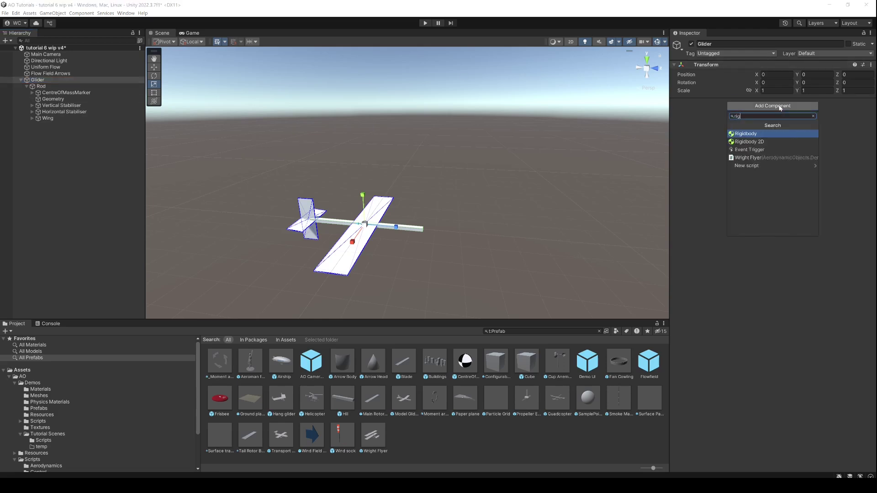
{"action": "key", "text": "Return"}
{"action": "left_click", "coordinate": [780, 119]}
{"action": "left_click", "coordinate": [771, 112]}
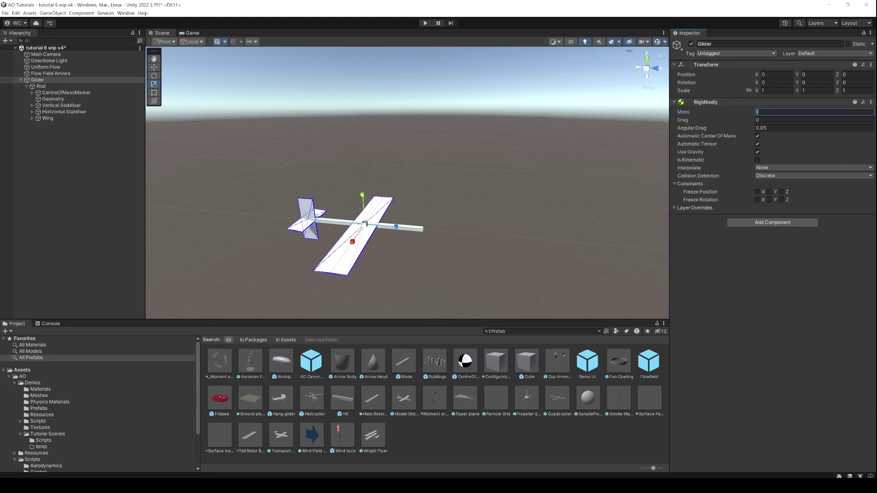
{"action": "type", "text": "10"}
{"action": "key", "text": "Tab"}
{"action": "key", "text": "Tab"}
{"action": "type", "text": "0"}
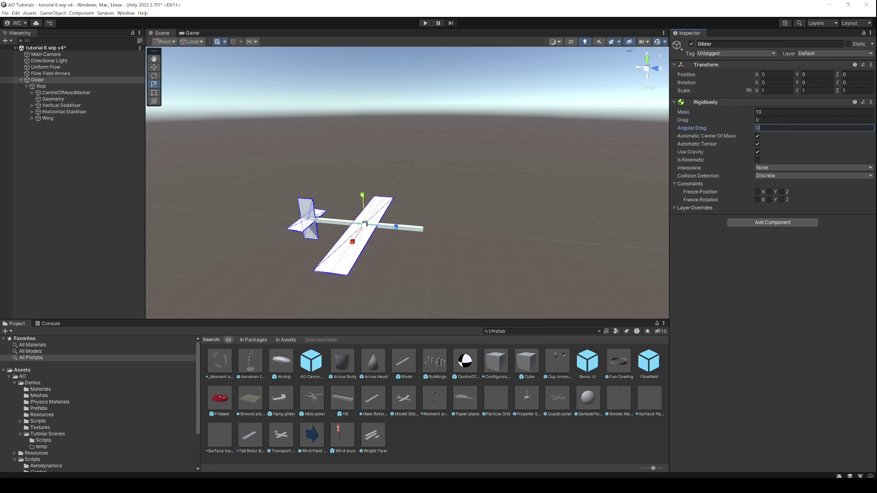
{"action": "left_click", "coordinate": [742, 251]}
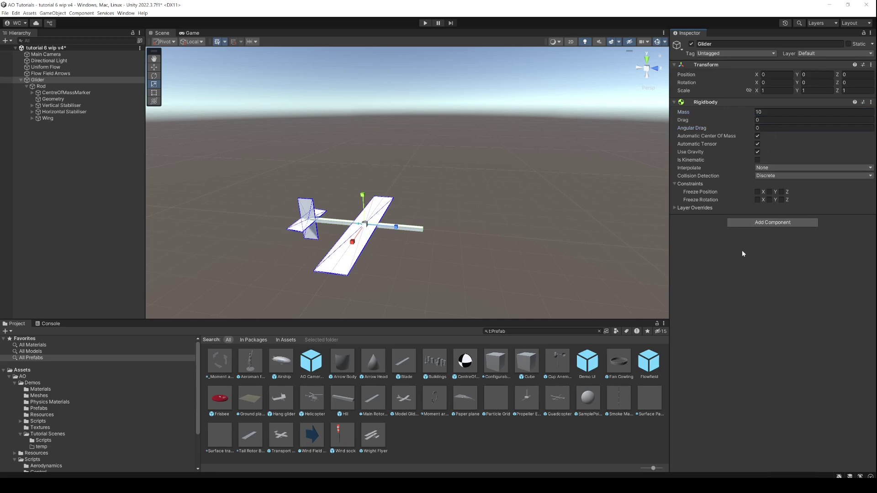
Remove the Rigidbody and the AircraftManager_Tutorial_5 script from Rod
{"action": "left_click", "coordinate": [46, 87]}
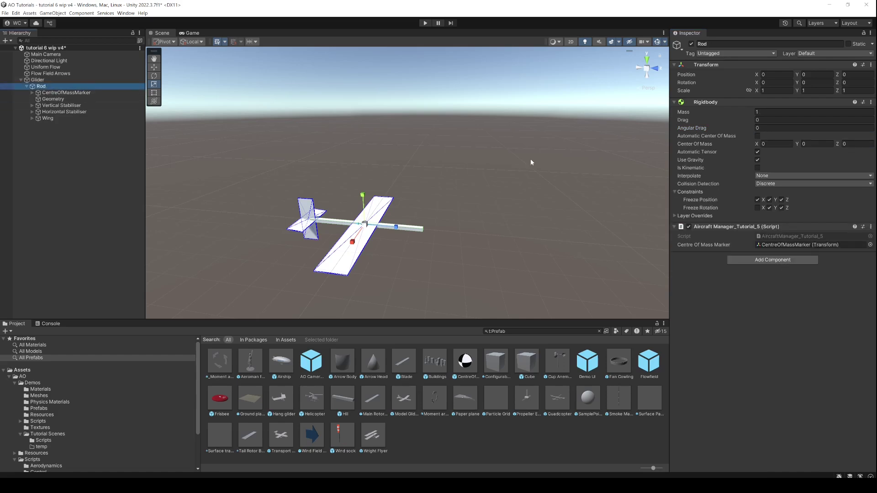
{"action": "left_click", "coordinate": [871, 102]}
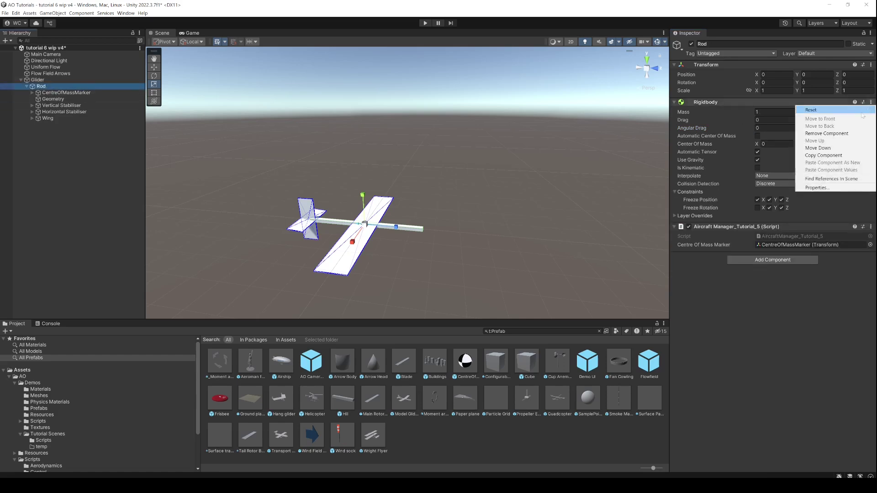
{"action": "left_click", "coordinate": [859, 133]}
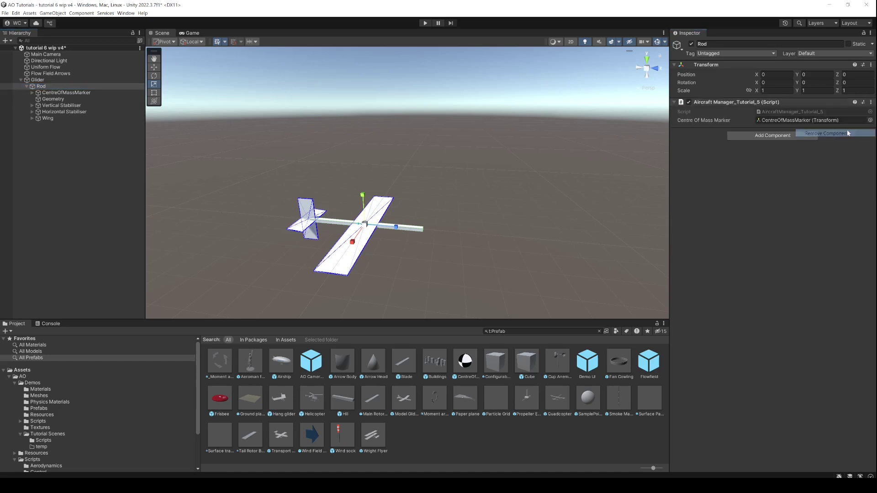
{"action": "left_click", "coordinate": [871, 102]}
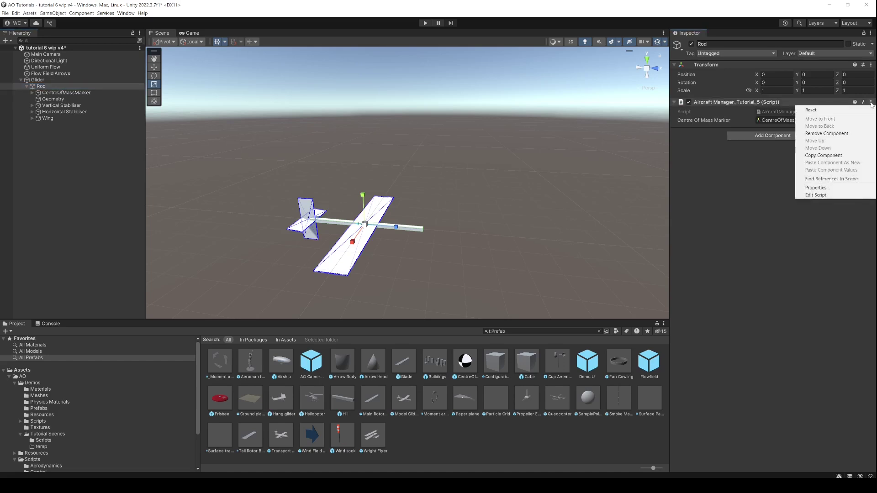
{"action": "left_click", "coordinate": [840, 134]}
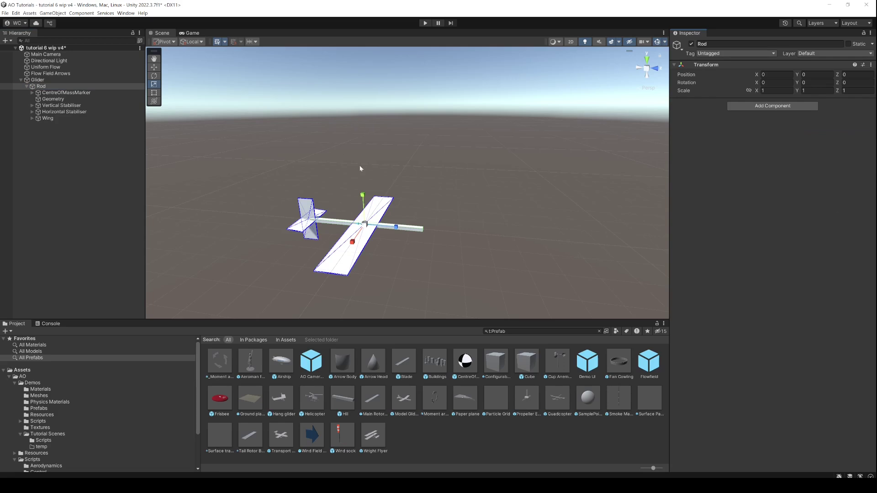
Add the AircraftManager_Tutorial_6 script to Glider and assign CentreOfMassMarker as its Centre Of Mass Marker
{"action": "left_click", "coordinate": [43, 81]}
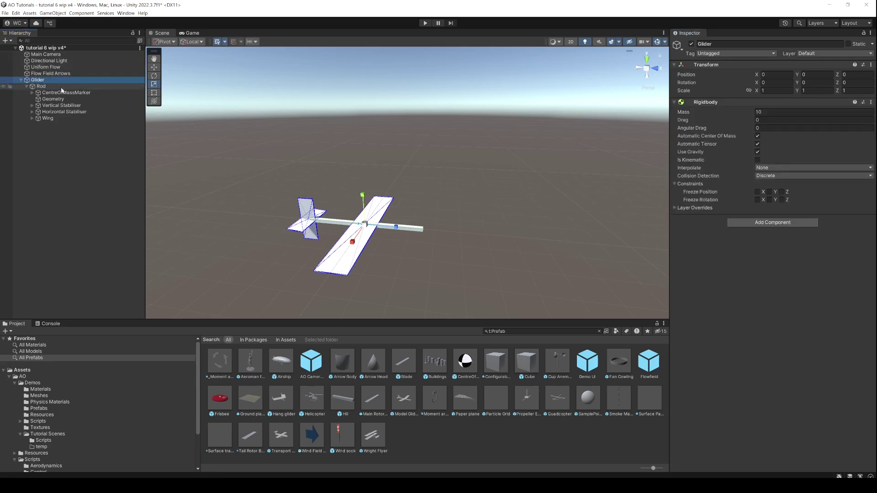
{"action": "left_click", "coordinate": [753, 222]}
{"action": "type", "text": "air"}
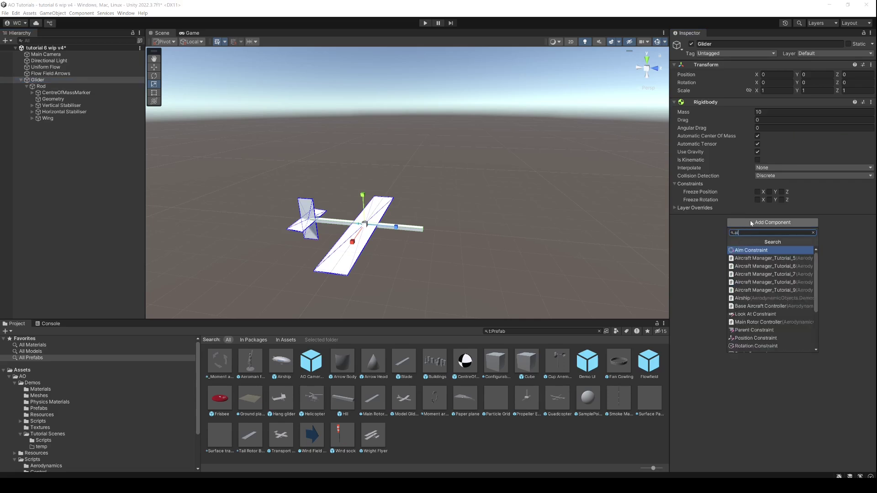
{"action": "key", "text": "Down"}
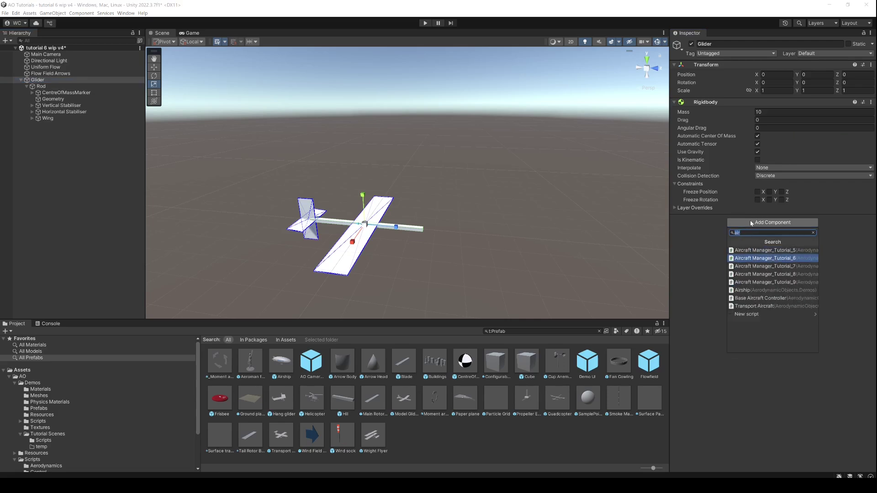
{"action": "key", "text": "Return"}
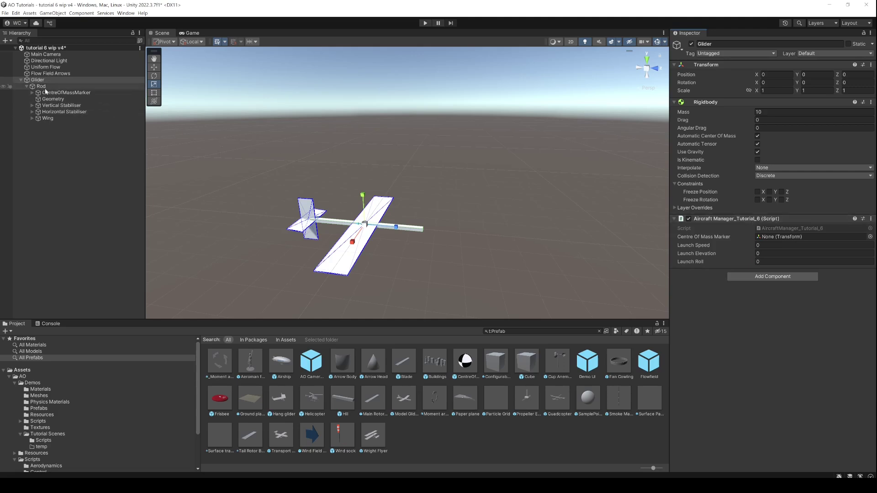
{"action": "mouse_move", "coordinate": [51, 94]}
{"action": "left_mouse_down"}
{"action": "mouse_move", "coordinate": [167, 134]}
{"action": "mouse_move", "coordinate": [541, 199]}
{"action": "mouse_move", "coordinate": [714, 201]}
{"action": "mouse_move", "coordinate": [765, 239]}
{"action": "left_mouse_up"}
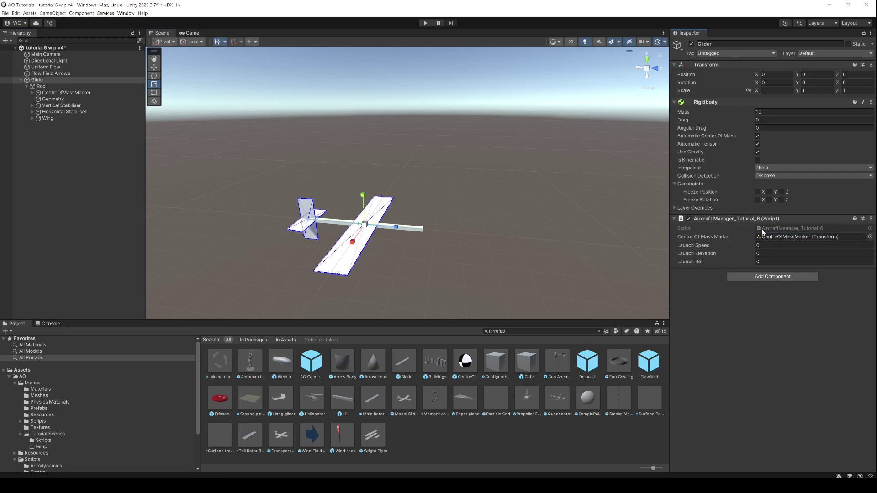
Move CentreOfMassMarker out of Rod so that it is a direct child of Glider, above Rod
{"action": "left_click", "coordinate": [66, 93]}
{"action": "left_click_drag", "start_coordinate": [65, 93], "coordinate": [42, 89]}
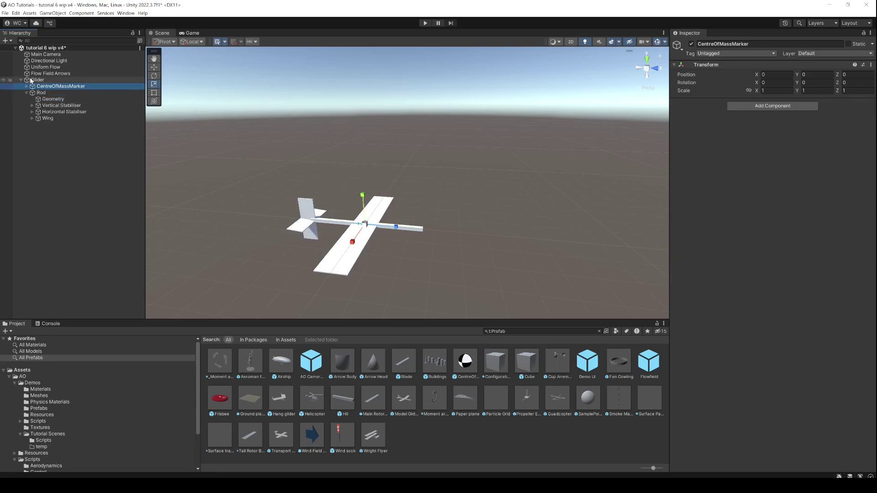
{"action": "left_click", "coordinate": [31, 81]}
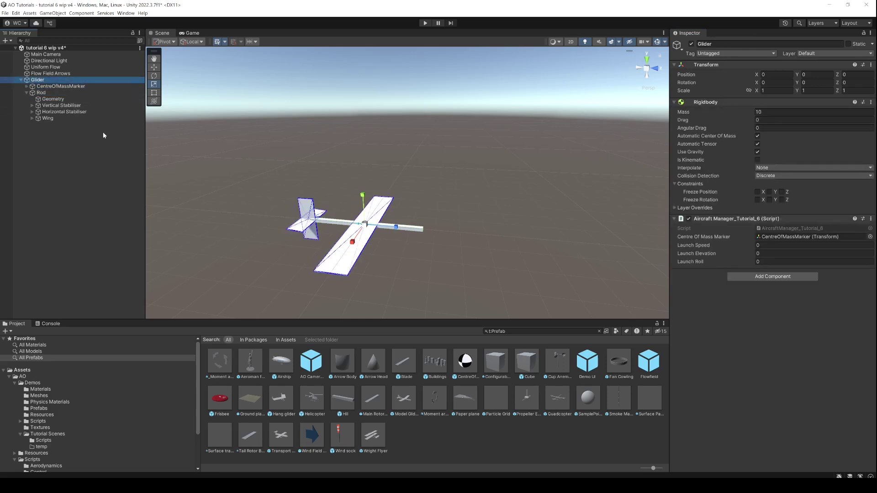
Rename the Rod object as Fuselage
{"action": "left_click", "coordinate": [39, 94]}
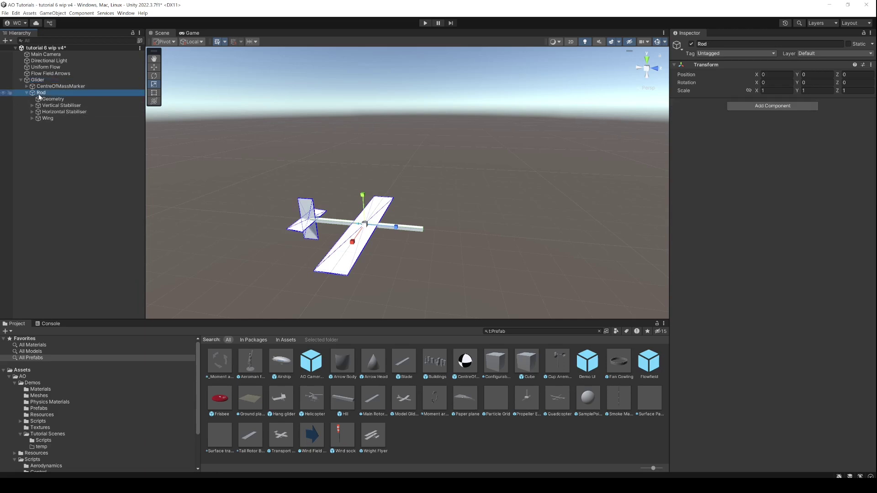
{"action": "left_click", "coordinate": [39, 94]}
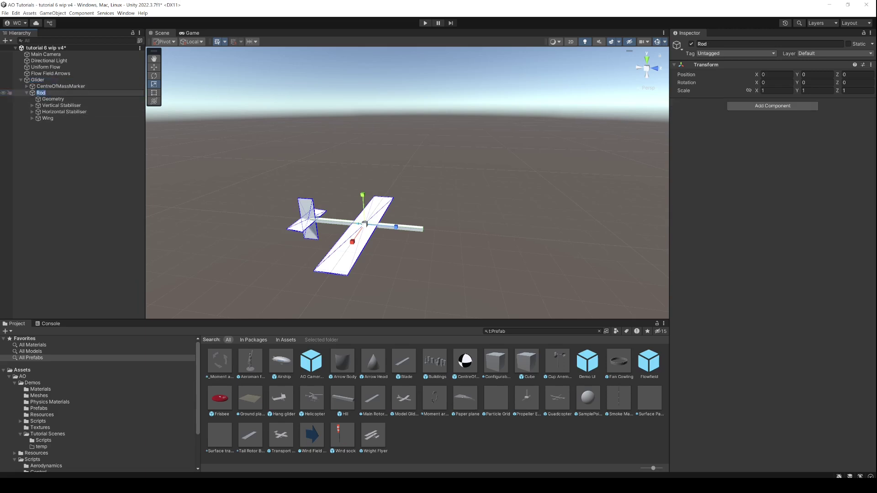
{"action": "type", "text": "Fuselage"}
{"action": "key", "text": "Return"}
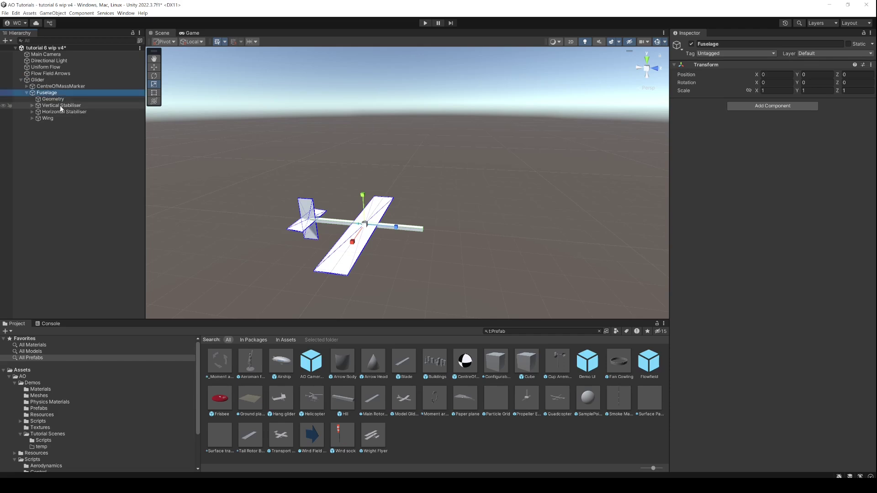
Group Vertical Stabiliser and Horizontal Stabiliser under a new empty parent named Tail within Fuselage
{"action": "left_click", "coordinate": [61, 106]}
{"action": "left_click", "coordinate": [62, 112], "text": "ctrl"}
{"action": "right_click", "coordinate": [61, 112]}
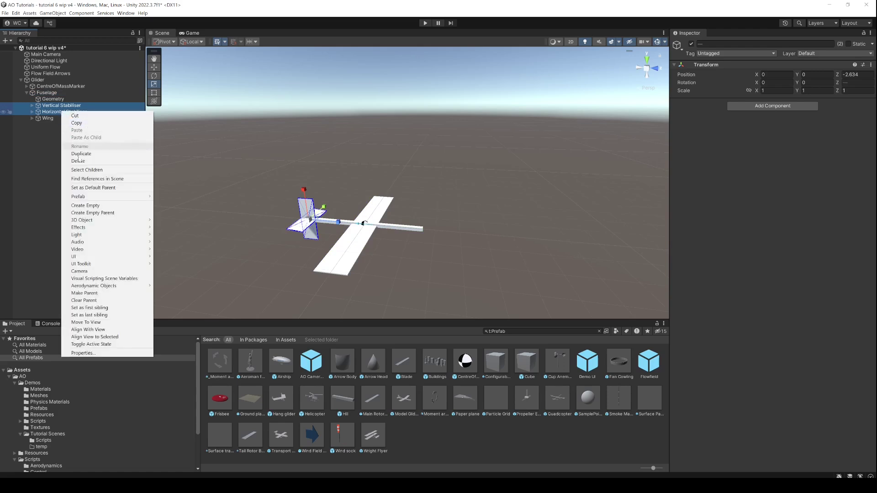
{"action": "left_click", "coordinate": [93, 213]}
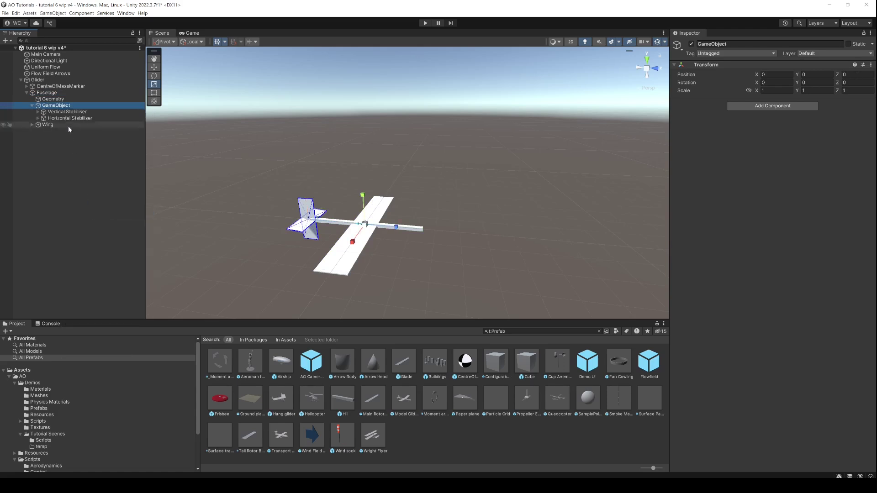
{"action": "left_click", "coordinate": [61, 106]}
{"action": "type", "text": "Tail"}
{"action": "key", "text": "Return"}
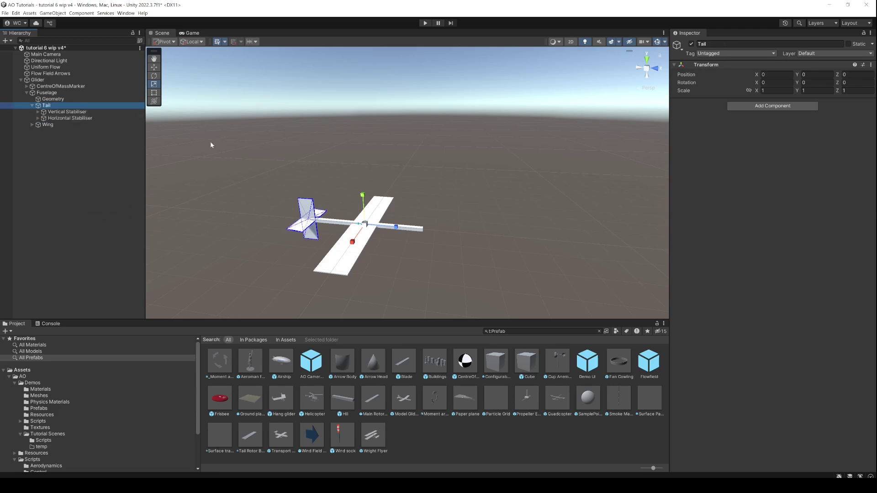
Delete the existing Wing from Fuselage and create an empty object named Wing directly under Glider
{"action": "left_click", "coordinate": [47, 125]}
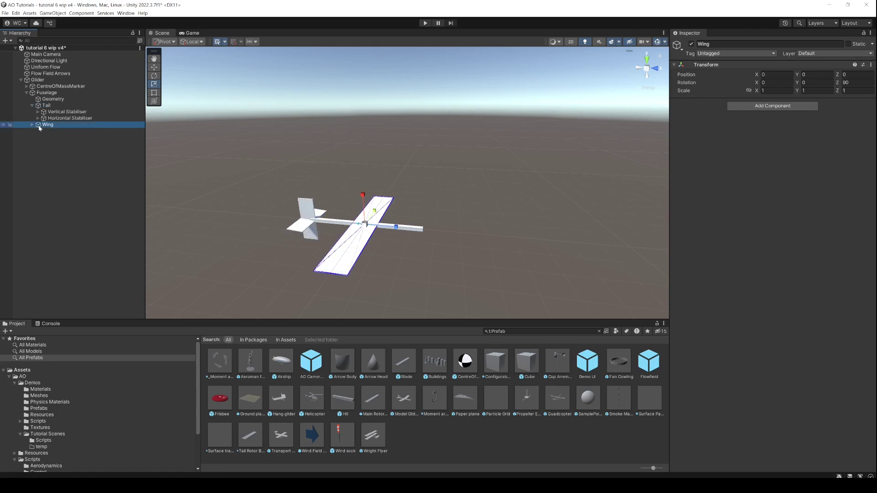
{"action": "key", "text": "Delete"}
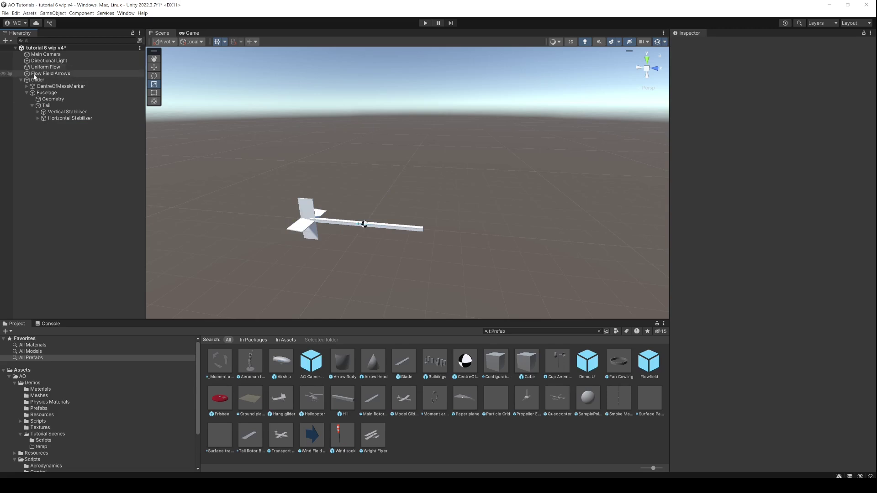
{"action": "right_click", "coordinate": [36, 80]}
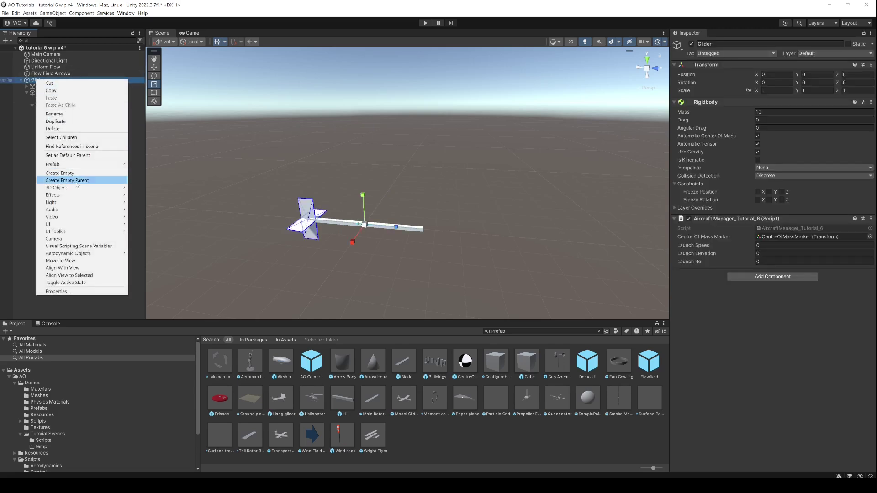
{"action": "left_click", "coordinate": [68, 172]}
{"action": "type", "text": "Wi"}
{"action": "key", "text": "Return"}
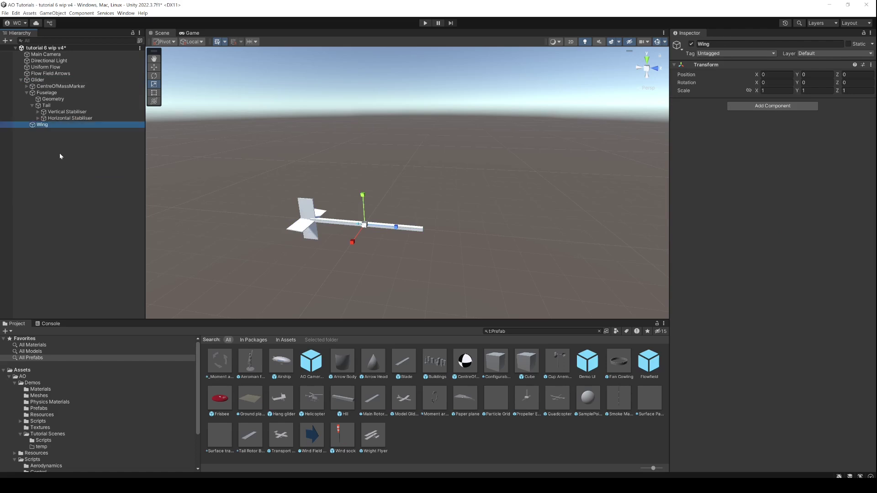
Create an empty child named Starboard wing under Wing, and an empty child named Geometry inside it
{"action": "key", "text": "alt+shift+n"}
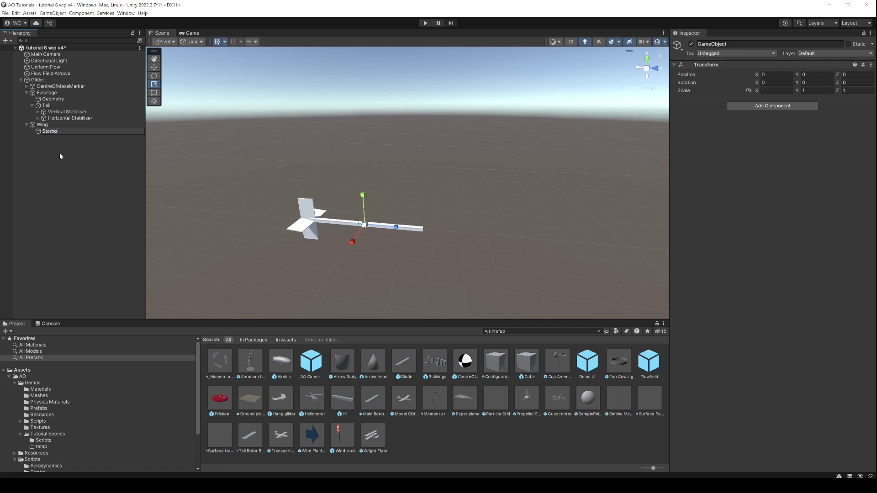
{"action": "key", "text": "Return"}
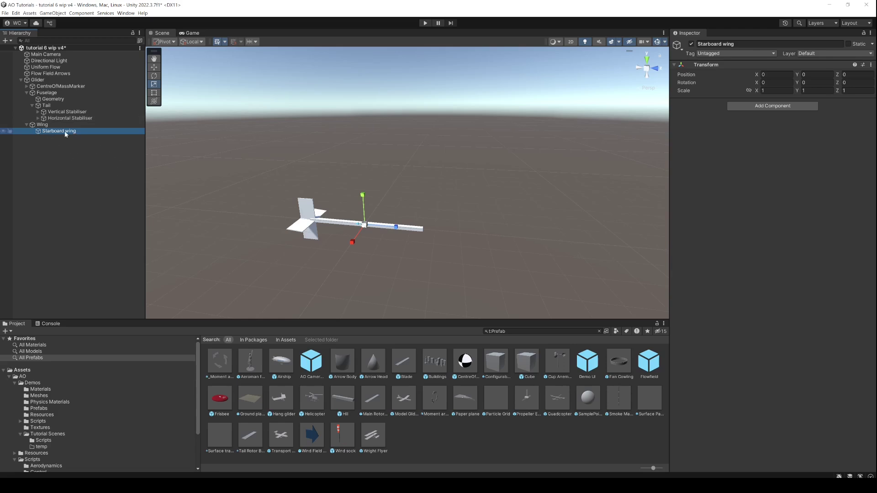
{"action": "key", "text": "alt+shift+n"}
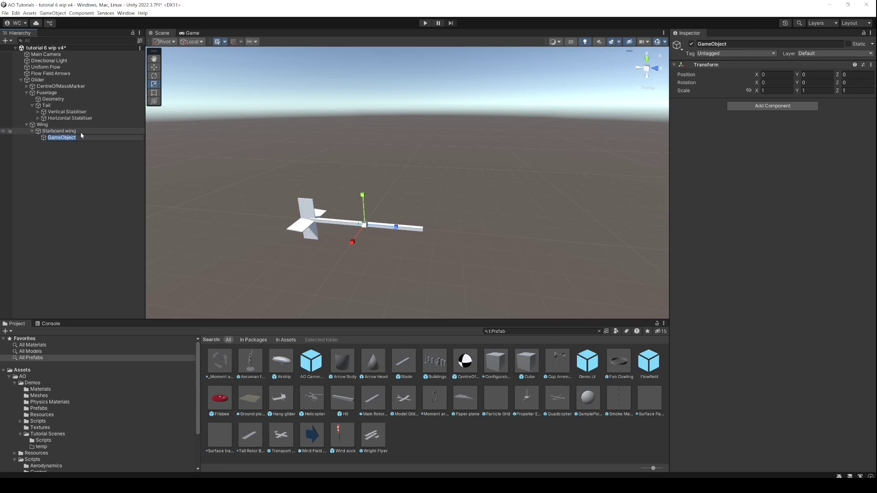
{"action": "type", "text": "Geometry"}
{"action": "key", "text": "Return"}
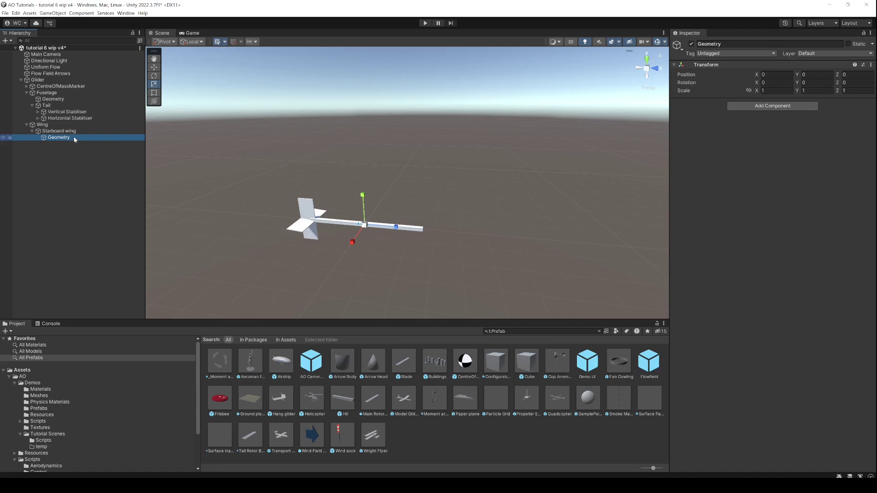
Add a 3D cube as a child of the Starboard wing's Geometry object
{"action": "right_click", "coordinate": [75, 138]}
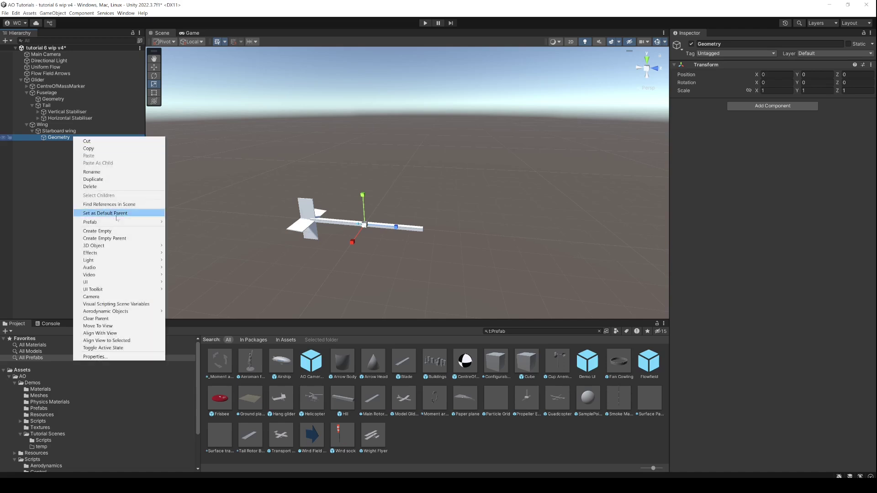
{"action": "mouse_move", "coordinate": [132, 251]}
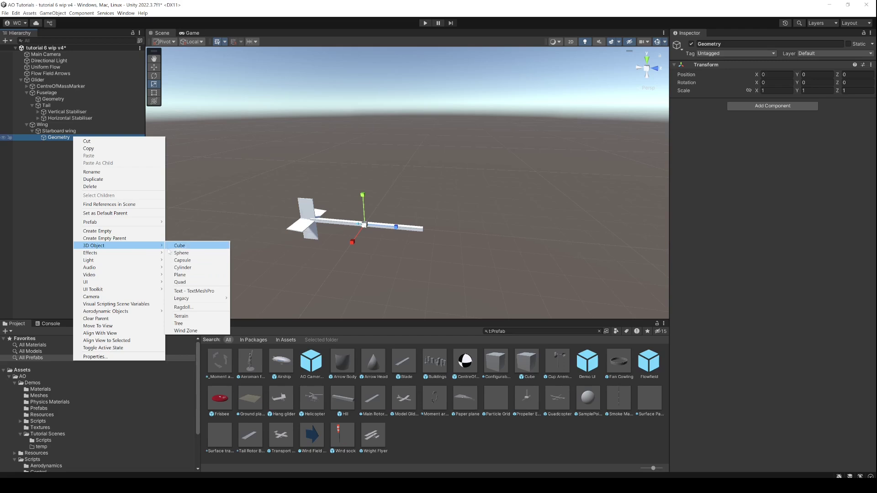
{"action": "left_click", "coordinate": [182, 246]}
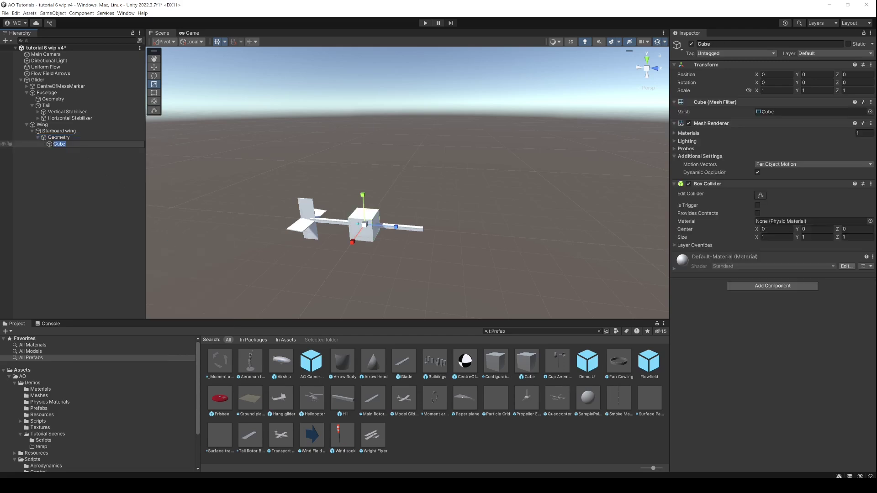
Set the X position of the cube inside the Starboard wing's Geometry to 0.5
{"action": "left_click", "coordinate": [777, 74]}
{"action": "type", "text": "0"}
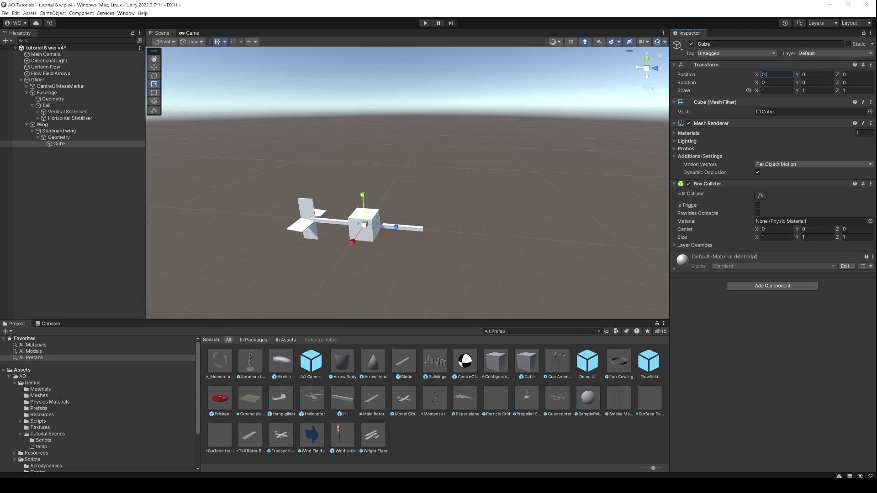
{"action": "type", "text": ".5"}
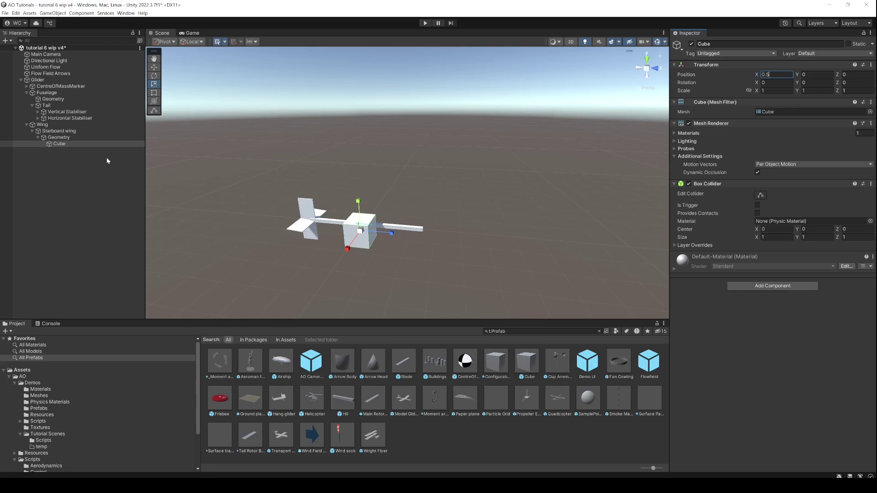
Scale the Starboard wing's Geometry object to 3 in X and 0.05 in Y, and set its Z position to -0.5
{"action": "left_click", "coordinate": [58, 137]}
{"action": "key", "text": "w"}
{"action": "left_click", "coordinate": [788, 92]}
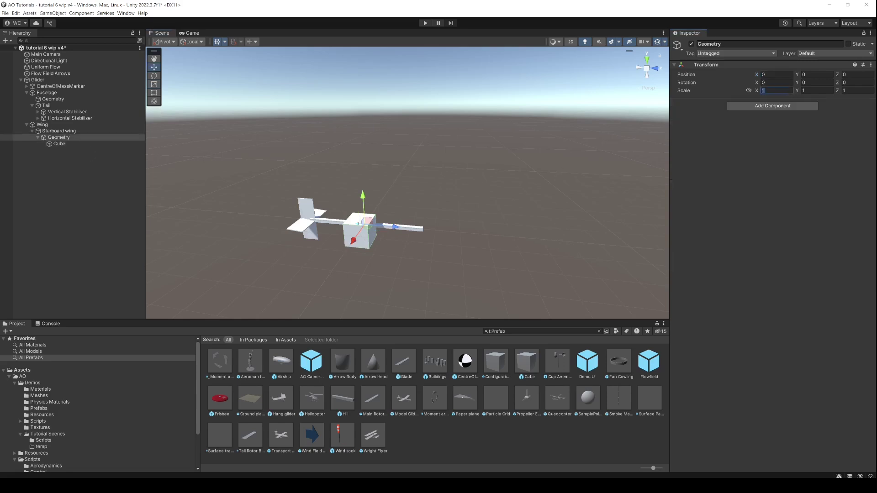
{"action": "type", "text": "3"}
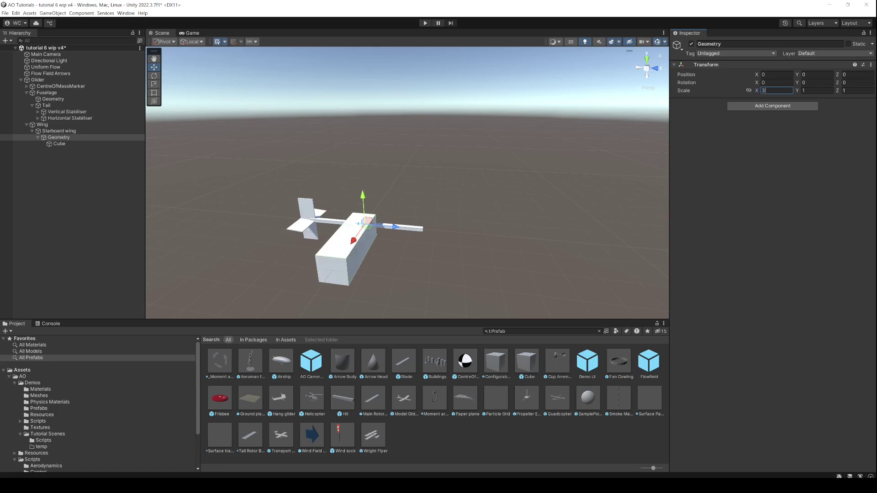
{"action": "left_click", "coordinate": [808, 95]}
{"action": "type", "text": "0.05"}
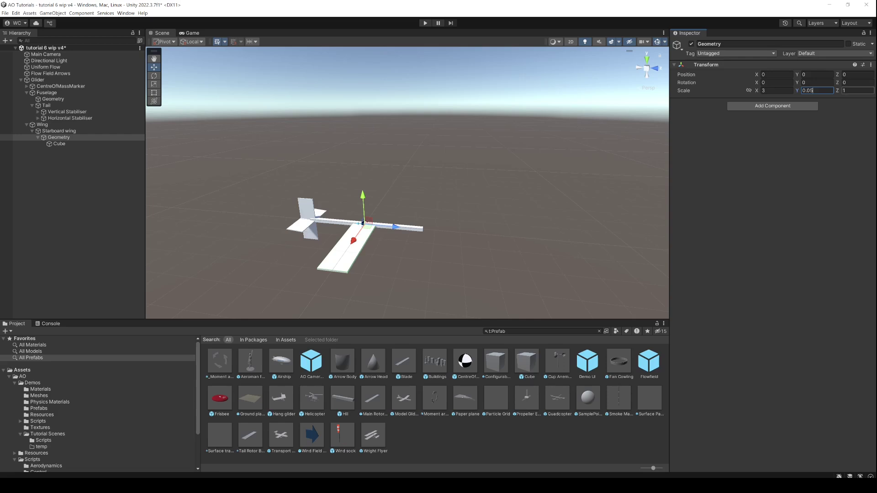
{"action": "left_click", "coordinate": [857, 75]}
{"action": "type", "text": "-5"}
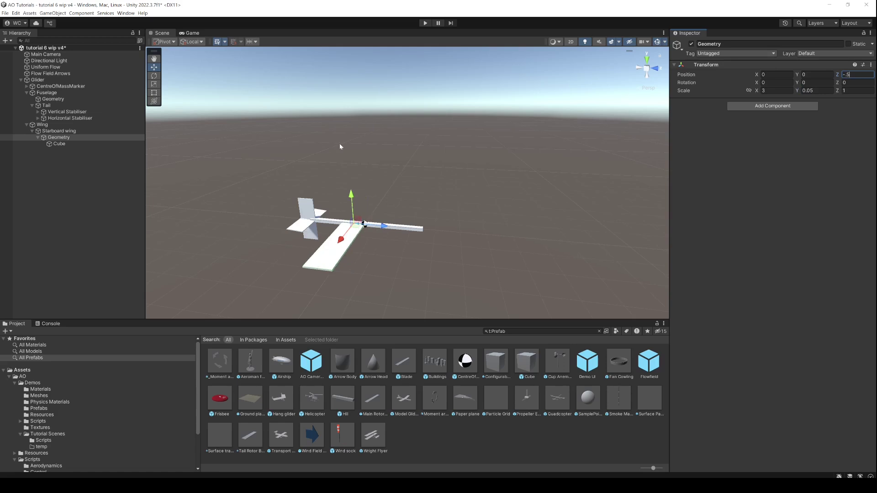
Set the Z rotation of the Starboard wing's Geometry object to 8 degrees
{"action": "left_click", "coordinate": [76, 131]}
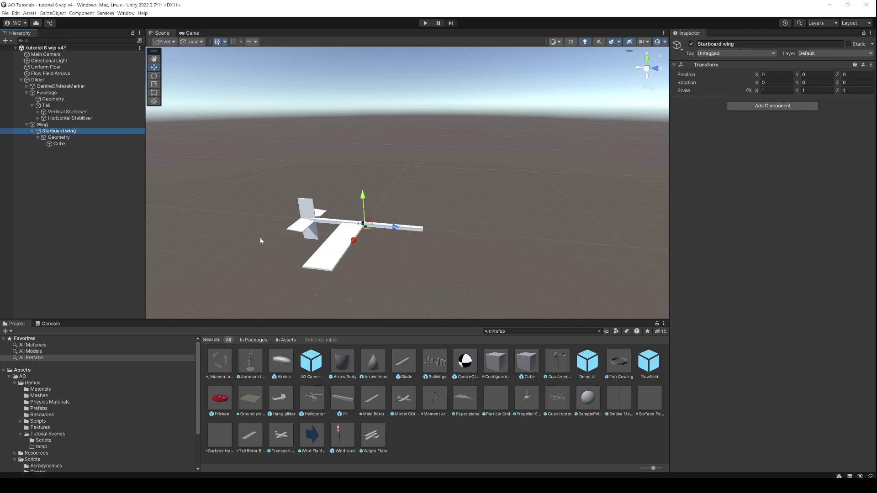
{"action": "key", "text": "Down"}
{"action": "left_click_drag", "start_coordinate": [364, 217], "coordinate": [482, 187], "text": "alt"}
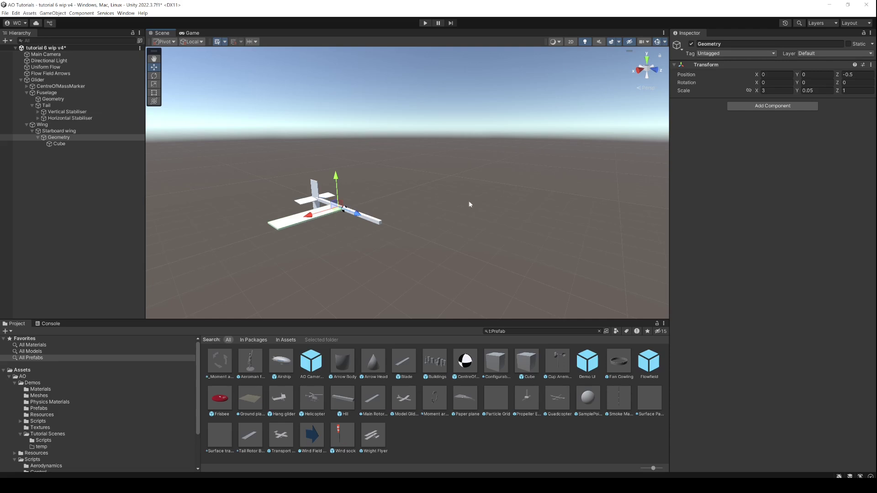
{"action": "left_click", "coordinate": [857, 82]}
{"action": "type", "text": "8"}
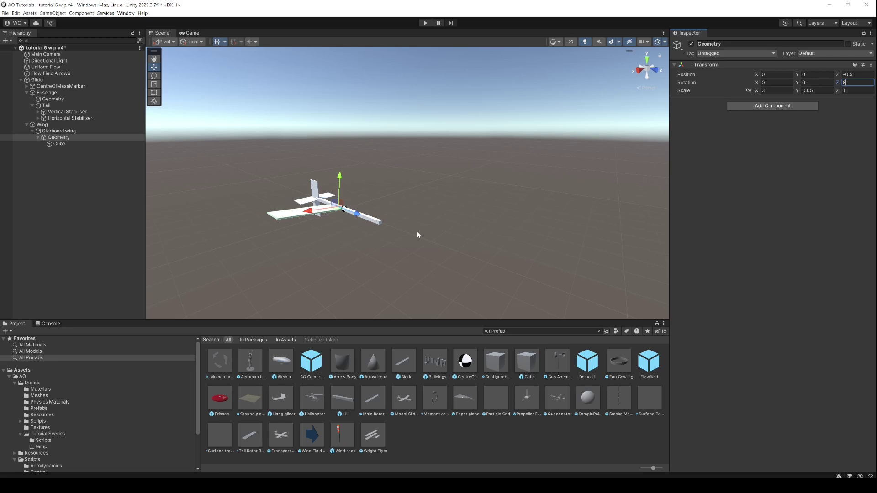
{"action": "mouse_move", "coordinate": [369, 237]}
{"action": "left_mouse_down", "text": "alt"}
{"action": "mouse_move", "coordinate": [411, 225]}
{"action": "mouse_move", "coordinate": [287, 201]}
{"action": "mouse_move", "coordinate": [339, 255]}
{"action": "mouse_move", "coordinate": [359, 230]}
{"action": "left_mouse_up", "text": "alt"}
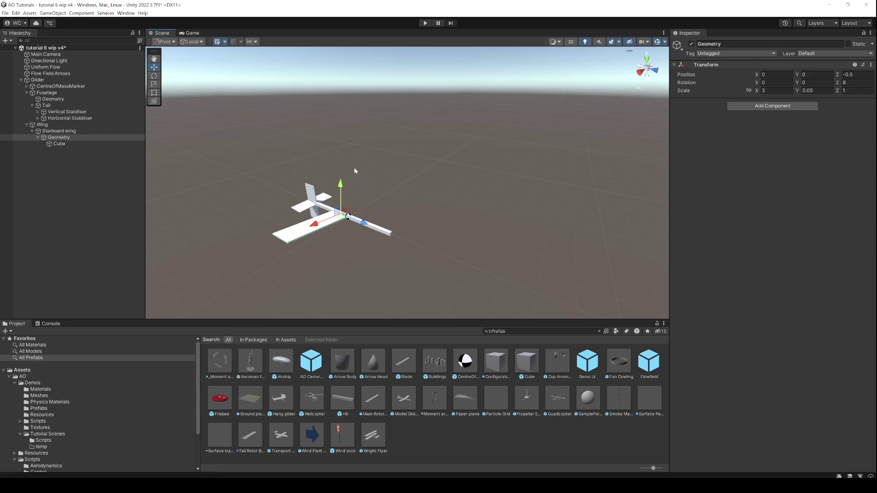
Add a Streak Line flow visualisation as a child of Starboard wing
{"action": "left_click", "coordinate": [64, 132]}
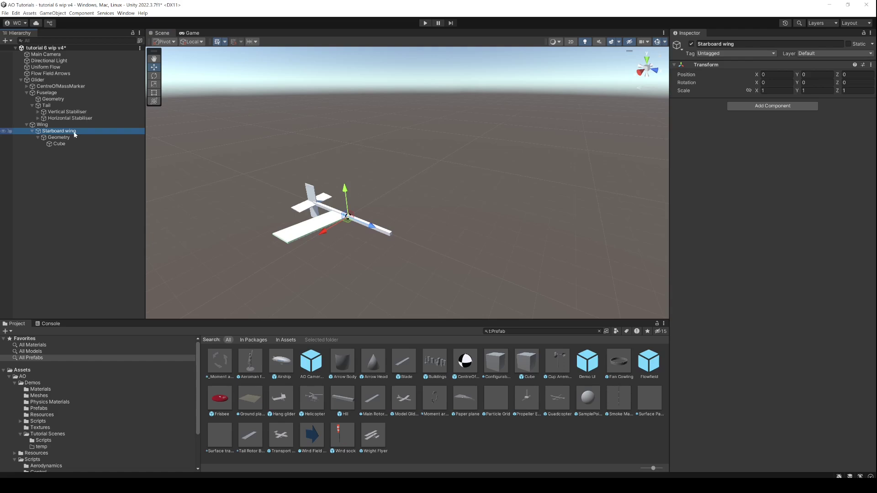
{"action": "right_click", "coordinate": [86, 131]}
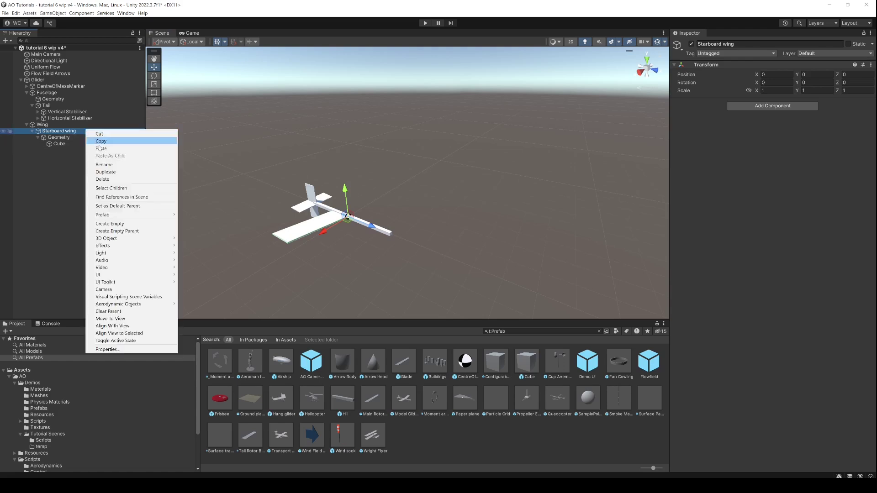
{"action": "mouse_move", "coordinate": [132, 304]}
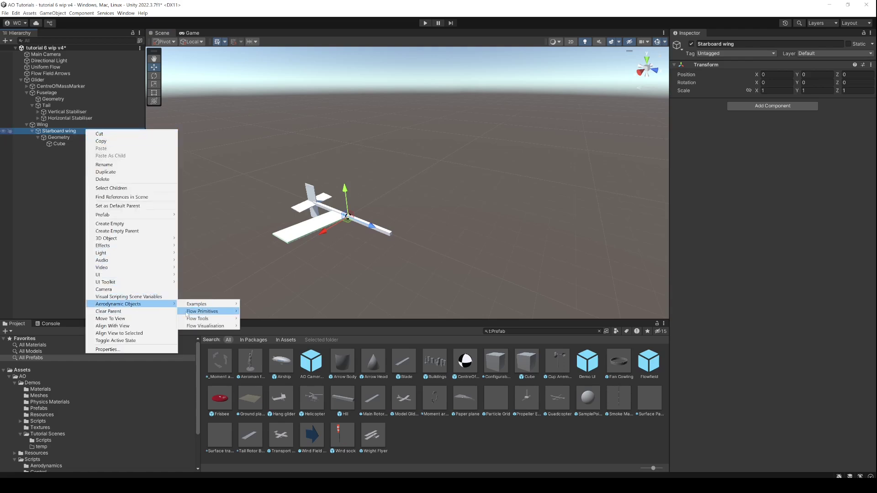
{"action": "mouse_move", "coordinate": [205, 326]}
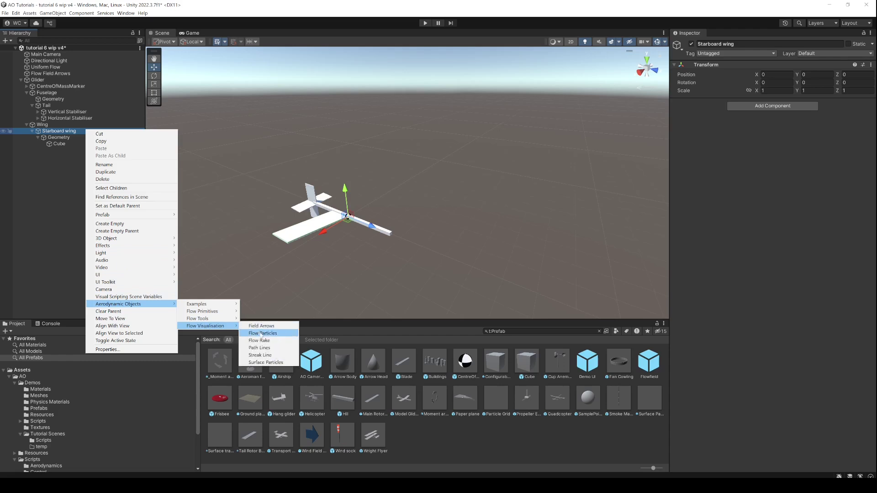
{"action": "left_click", "coordinate": [260, 355]}
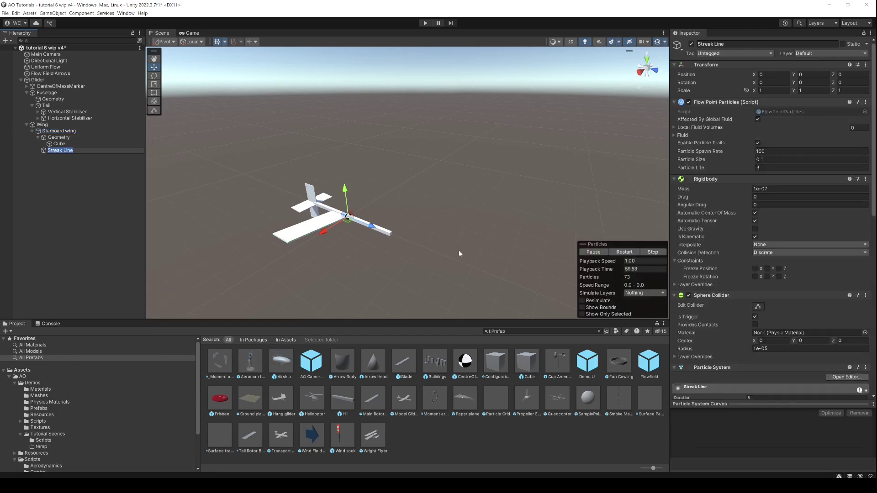
Move the Streak Line to the starboard wing tip's trailing edge, at about Y 0.44 and Z -0.91
{"action": "left_click", "coordinate": [642, 74]}
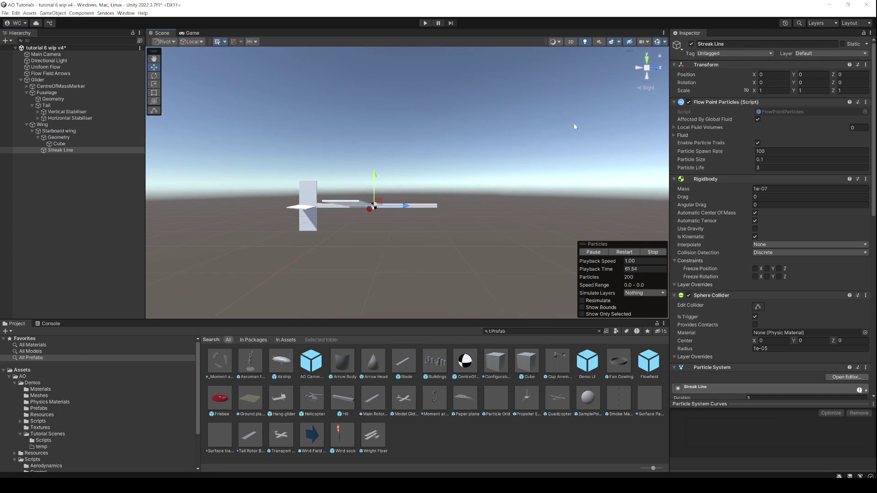
{"action": "left_click_drag", "start_coordinate": [383, 197], "coordinate": [364, 186]}
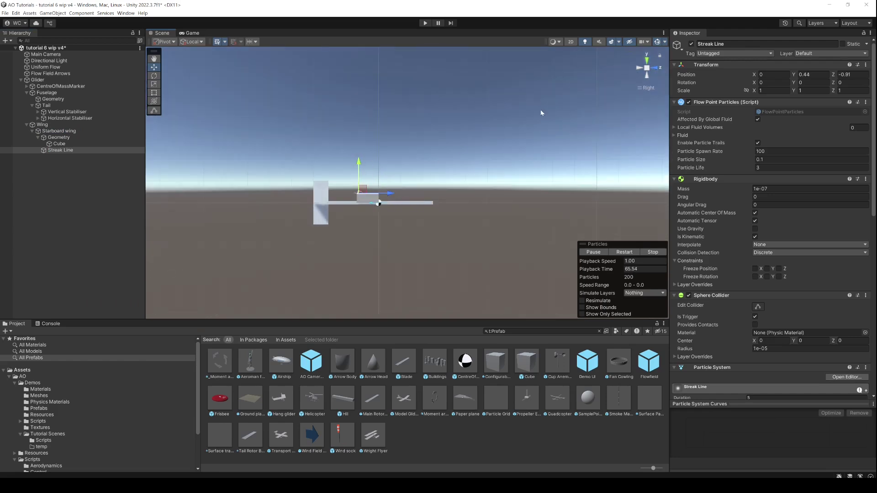
{"action": "left_click", "coordinate": [659, 68]}
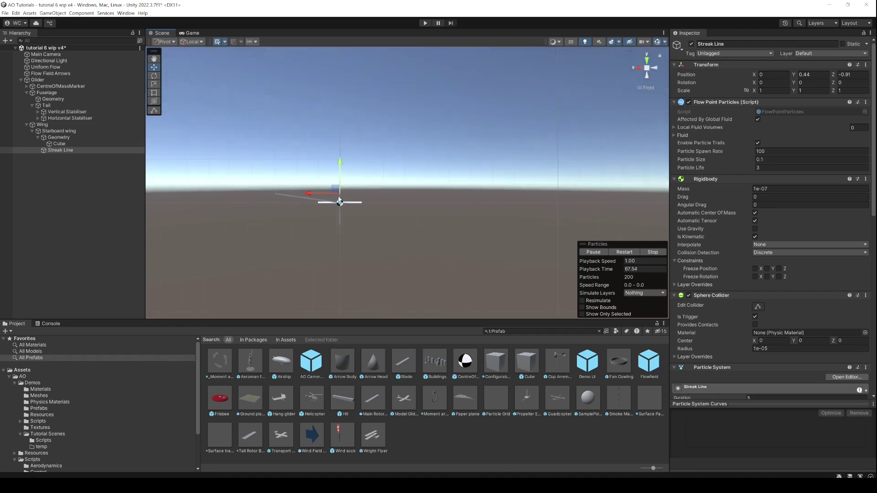
{"action": "left_click_drag", "start_coordinate": [306, 193], "coordinate": [242, 204]}
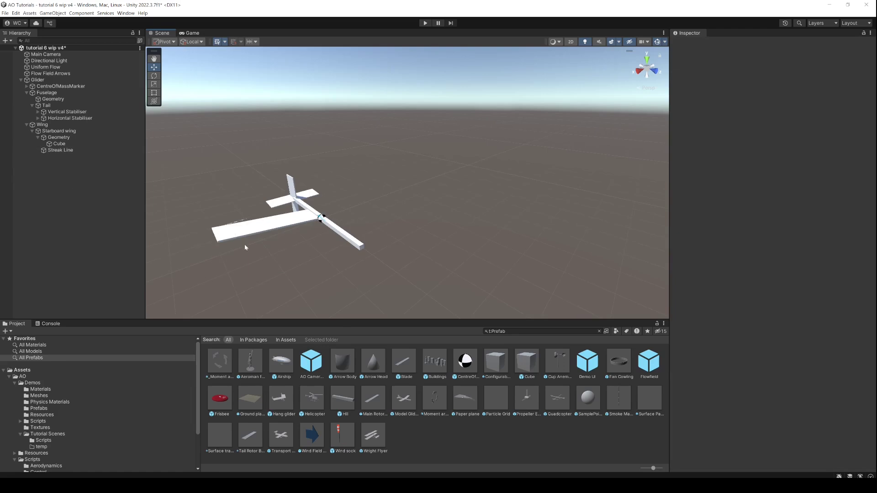
Rename the cube inside the Starboard wing's Geometry as Offset
{"action": "left_click", "coordinate": [65, 145]}
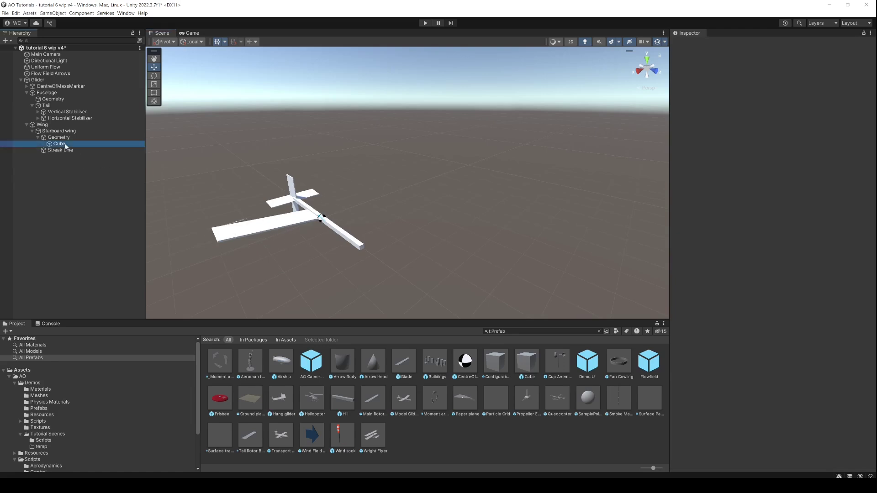
{"action": "left_click", "coordinate": [64, 145]}
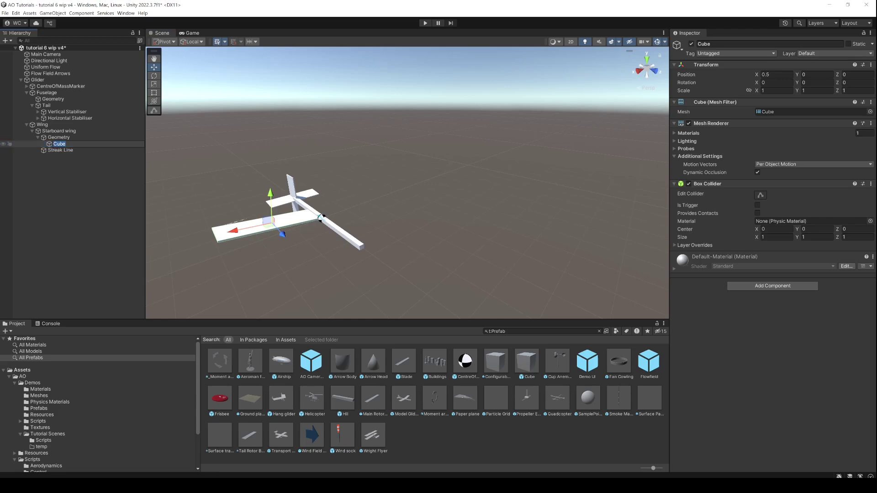
{"action": "type", "text": "Offset"}
{"action": "key", "text": "Return"}
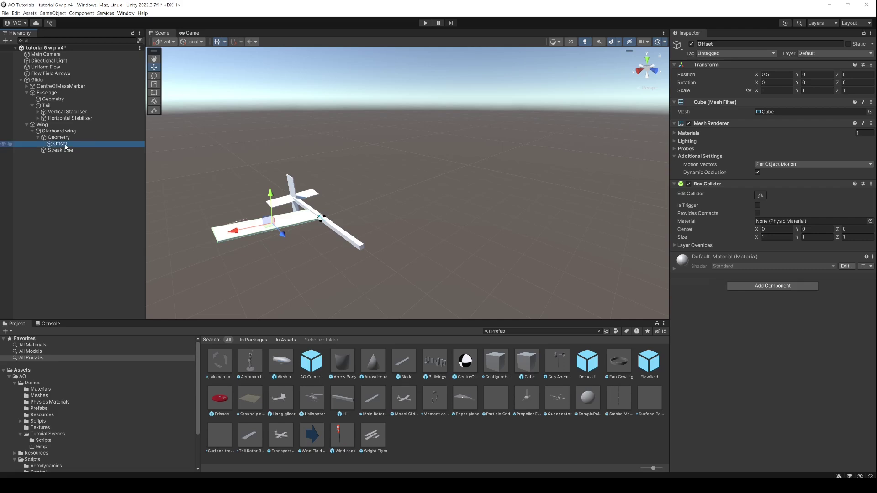
Create an empty child object named Aerodynamics under Offset
{"action": "right_click", "coordinate": [65, 143]}
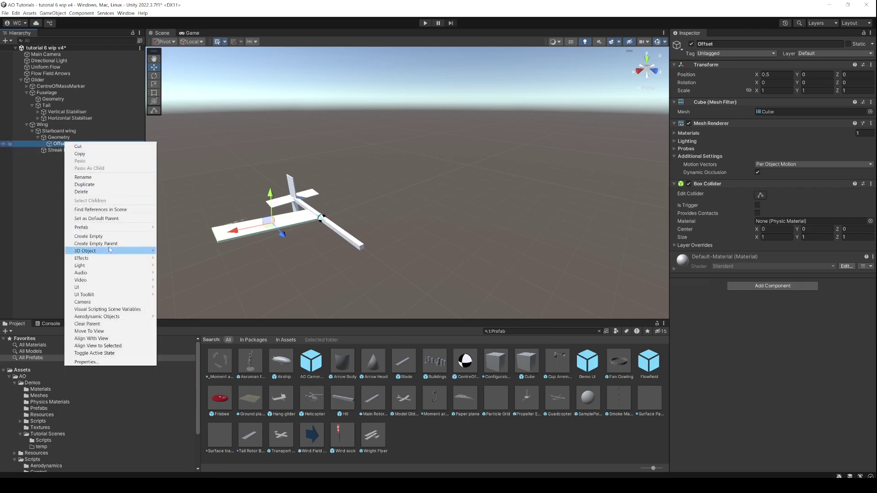
{"action": "left_click", "coordinate": [89, 236]}
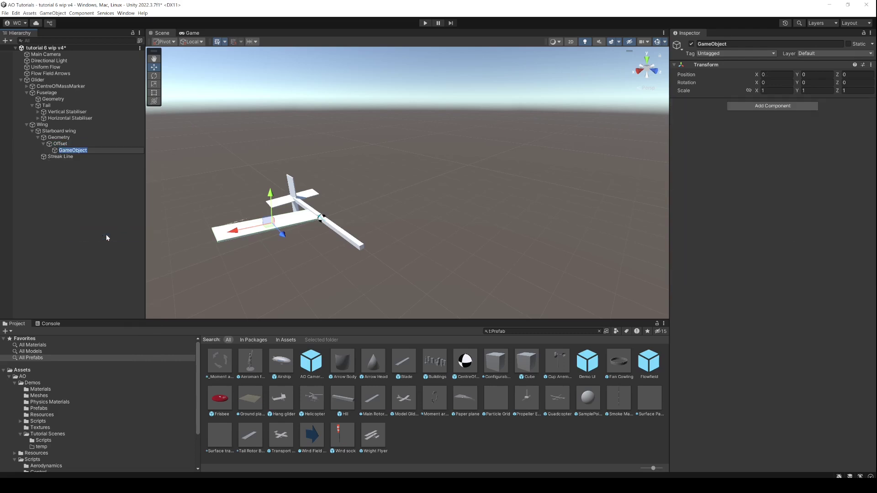
{"action": "type", "text": "Aerodynamics"}
{"action": "key", "text": "Return"}
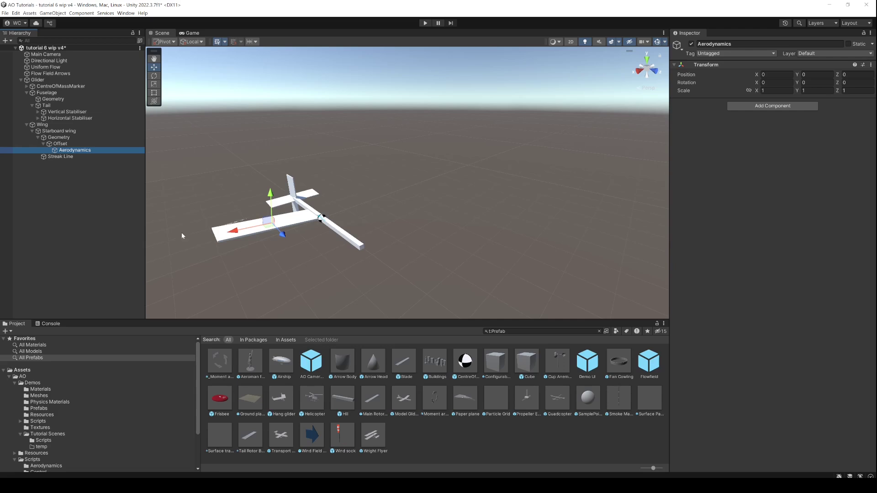
Add an Aero Object component to the Aerodynamics object
{"action": "left_click", "coordinate": [737, 107]}
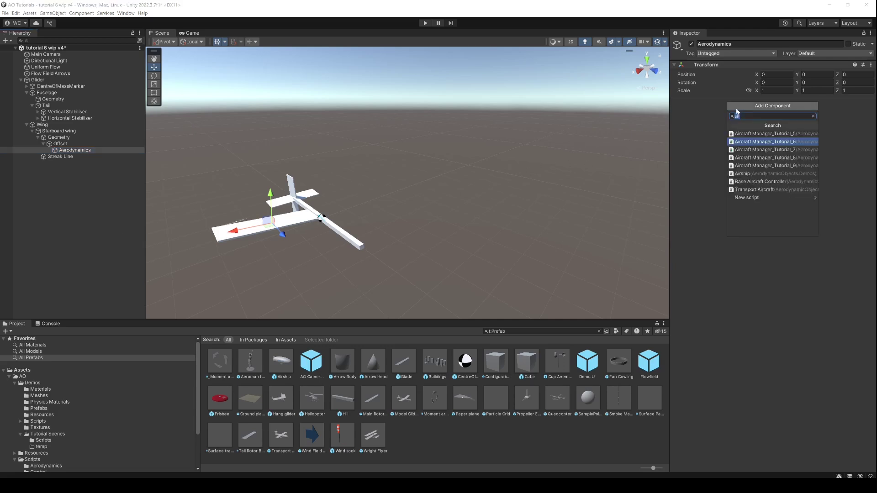
{"action": "type", "text": "aero"}
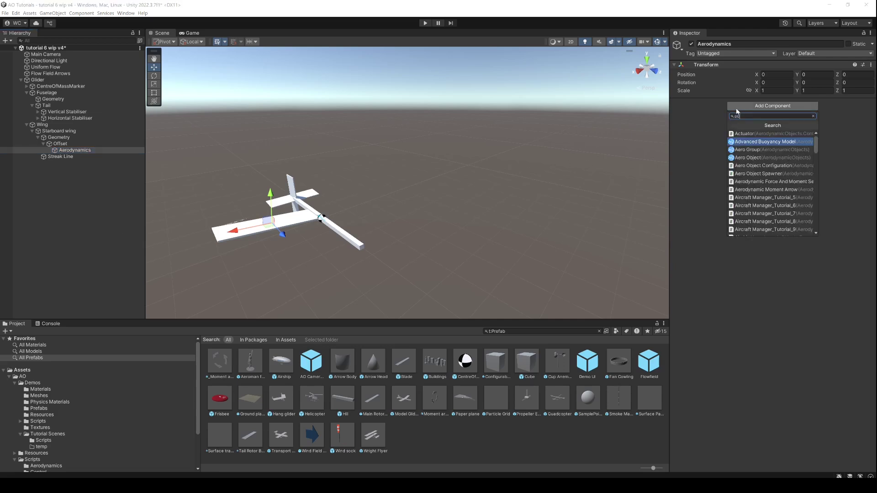
{"action": "key", "text": "Down"}
{"action": "key", "text": "Down"}
{"action": "key", "text": "Return"}
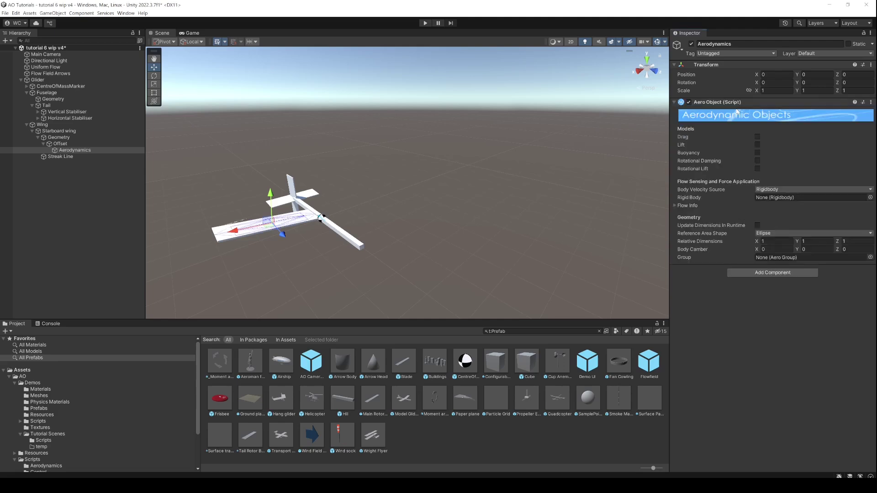
Enable the Aero Object's Drag and Lift models, assign Glider as its Rigid Body, and set the reference area shape to Rectangle
{"action": "left_click", "coordinate": [758, 137]}
{"action": "left_click", "coordinate": [757, 145]}
{"action": "left_click_drag", "start_coordinate": [51, 88], "coordinate": [764, 201]}
{"action": "left_click", "coordinate": [765, 234]}
{"action": "left_click", "coordinate": [775, 249]}
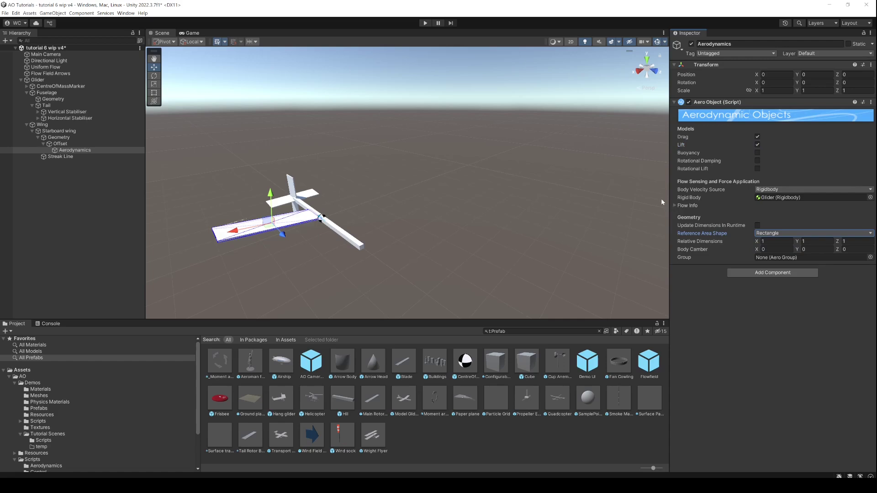
Add a Lift Arrow component to the starboard wing's Aerodynamics object
{"action": "scroll", "coordinate": [316, 239], "scroll_direction": "up", "scroll_amount": 2}
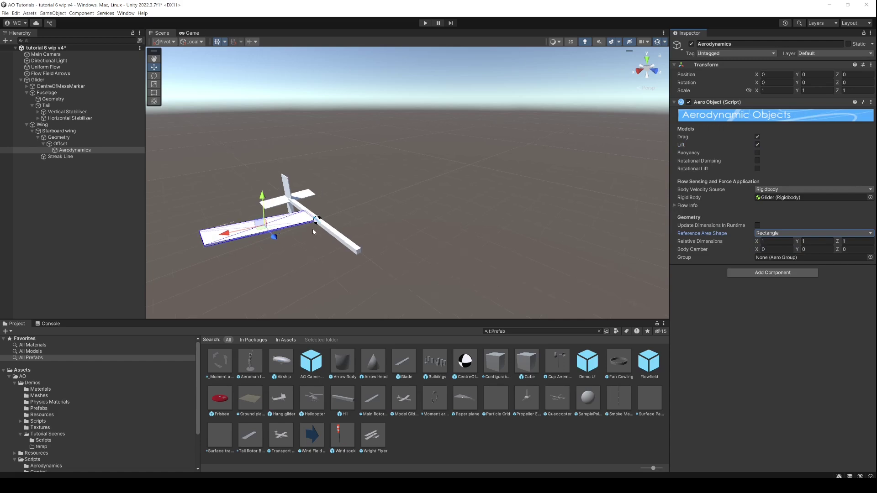
{"action": "scroll", "coordinate": [317, 239], "scroll_direction": "down", "scroll_amount": 1}
{"action": "left_click_drag", "start_coordinate": [457, 255], "coordinate": [488, 239], "text": "alt"}
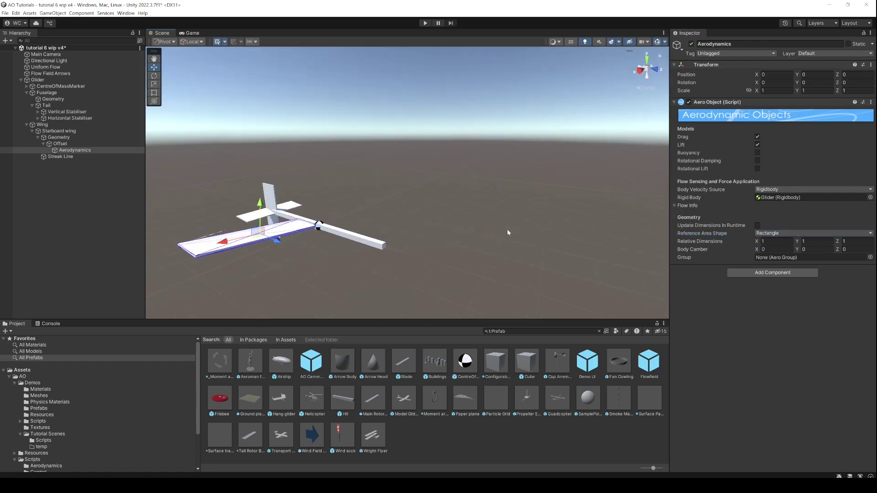
{"action": "left_click", "coordinate": [779, 273]}
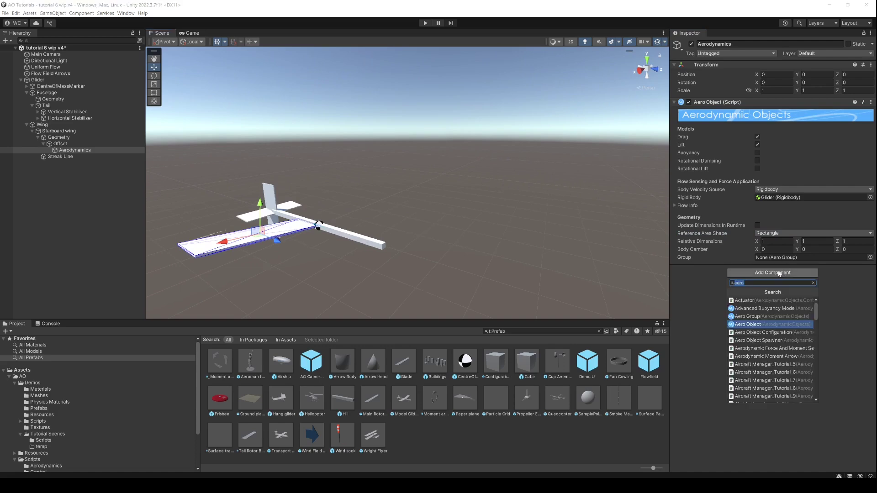
{"action": "type", "text": "lift"}
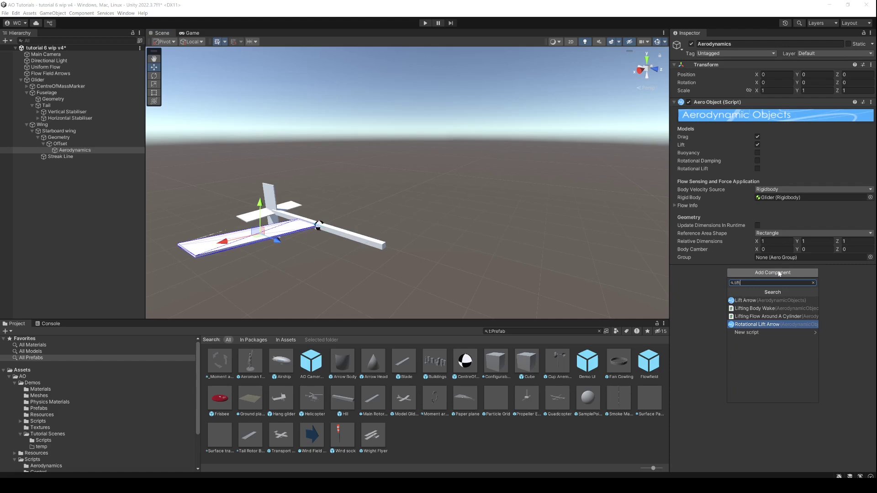
{"action": "key", "text": "Up"}
{"action": "key", "text": "Up"}
{"action": "key", "text": "Up"}
{"action": "key", "text": "Return"}
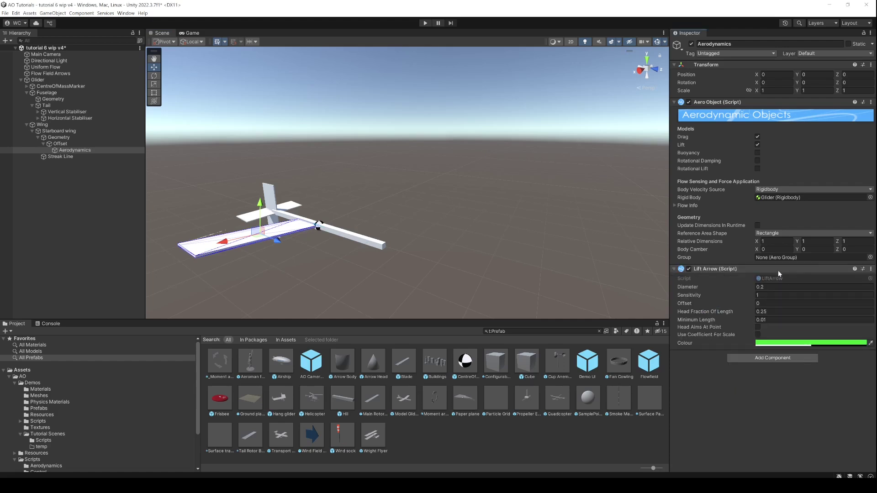
Add a Drag Arrow component to the starboard wing's Aerodynamics object and set both arrows' Sensitivity to 0.1
{"action": "left_click", "coordinate": [758, 358]}
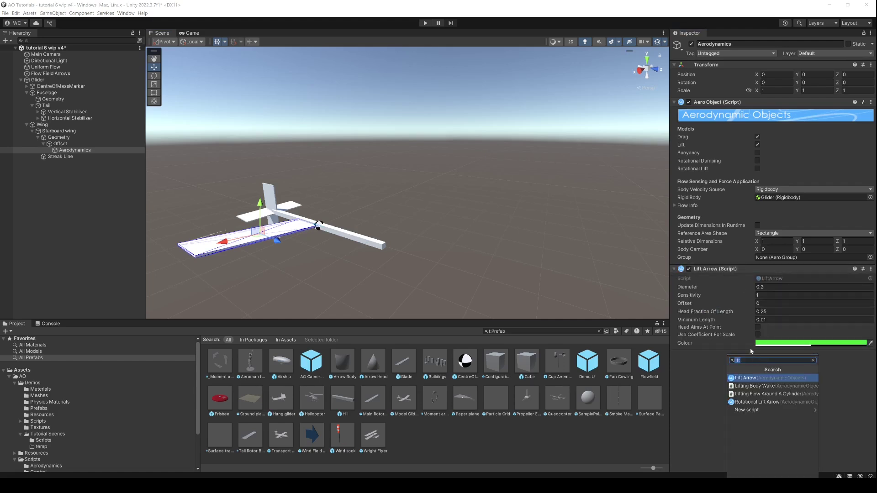
{"action": "type", "text": "drag"}
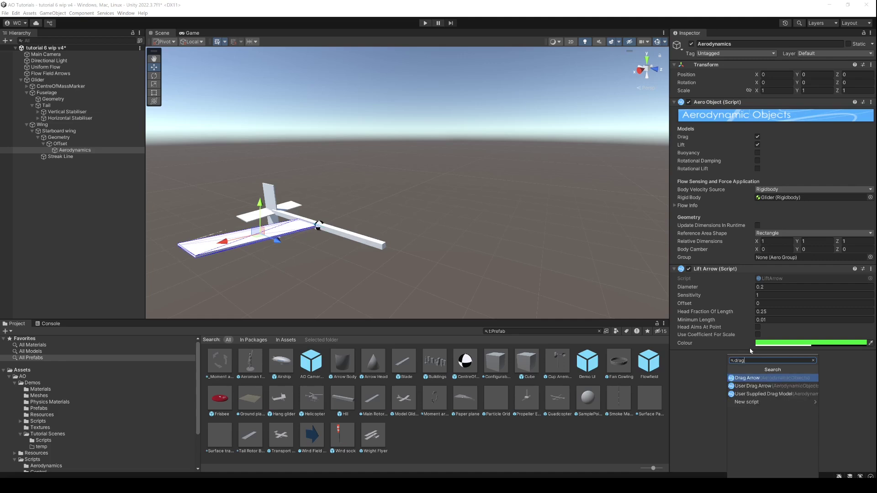
{"action": "key", "text": "Return"}
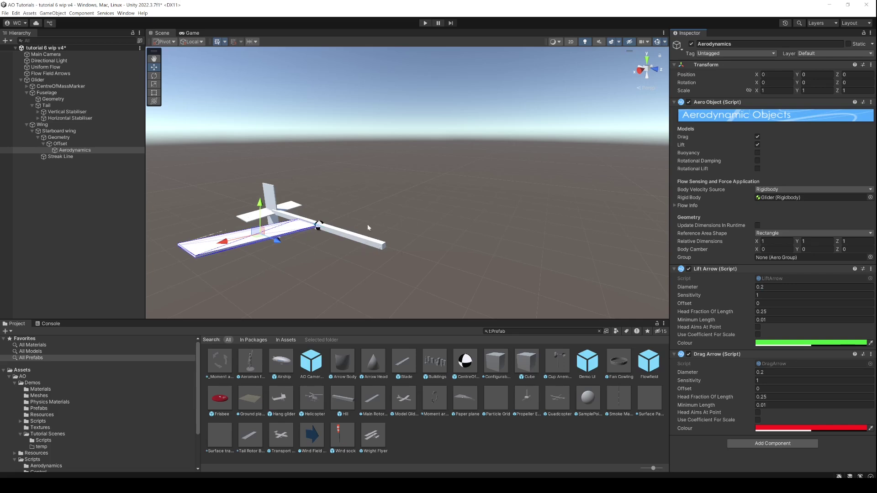
{"action": "left_click", "coordinate": [774, 381]}
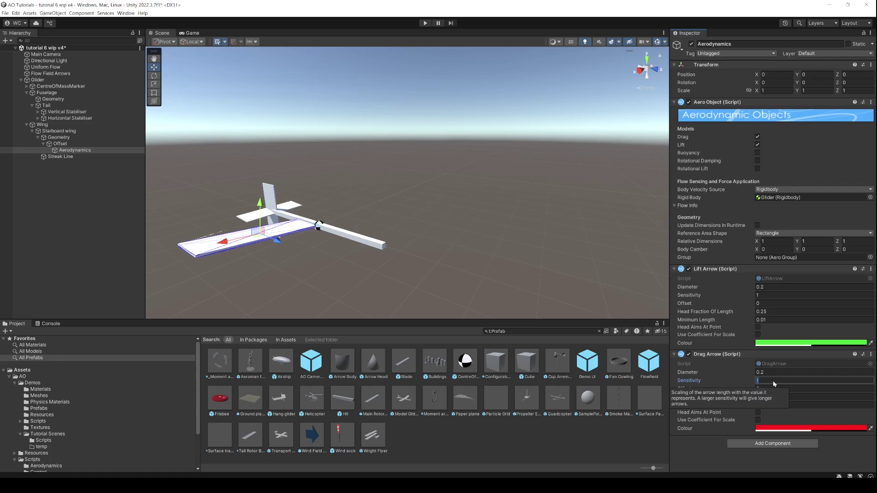
{"action": "type", "text": ".1"}
{"action": "left_click", "coordinate": [773, 296]}
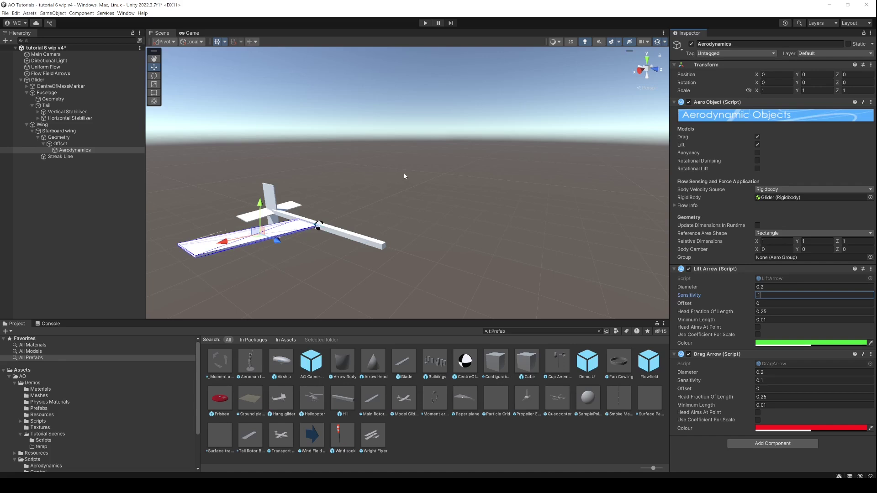
Duplicate the Starboard wing object and rename the copy Port Wing
{"action": "left_click", "coordinate": [51, 133]}
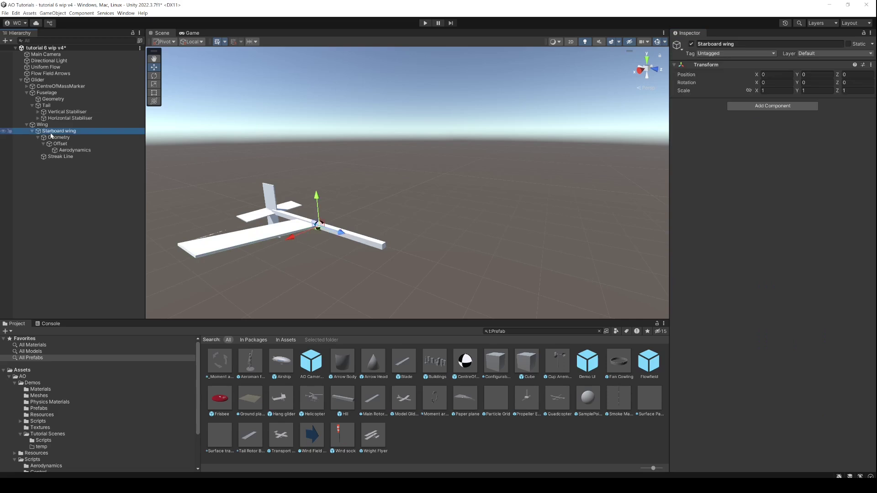
{"action": "key", "text": "ctrl+d"}
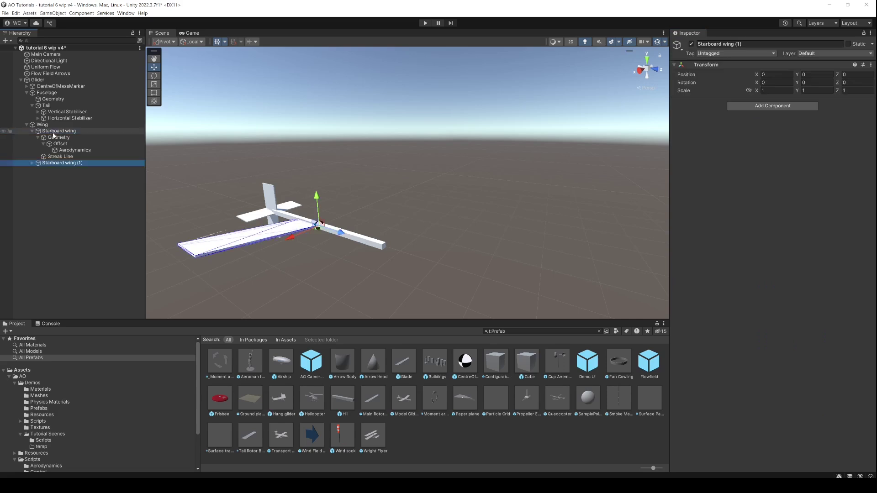
{"action": "key", "text": "F2"}
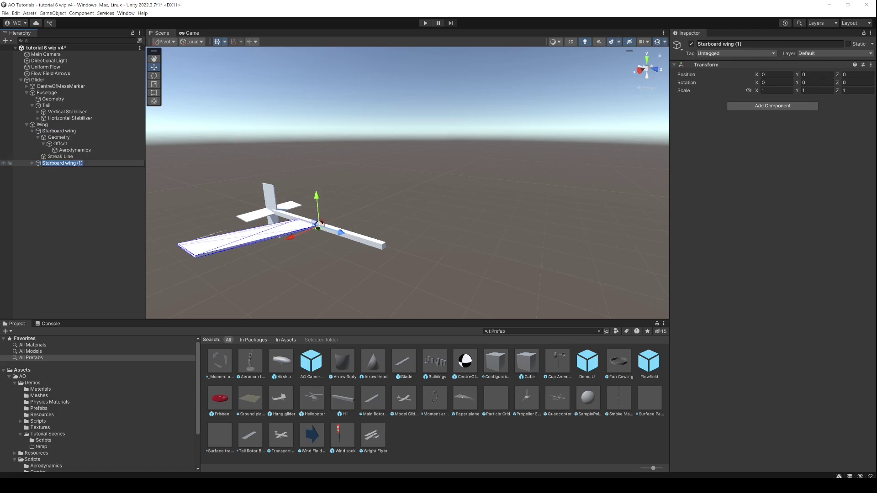
{"action": "type", "text": "Port Wing"}
{"action": "key", "text": "Return"}
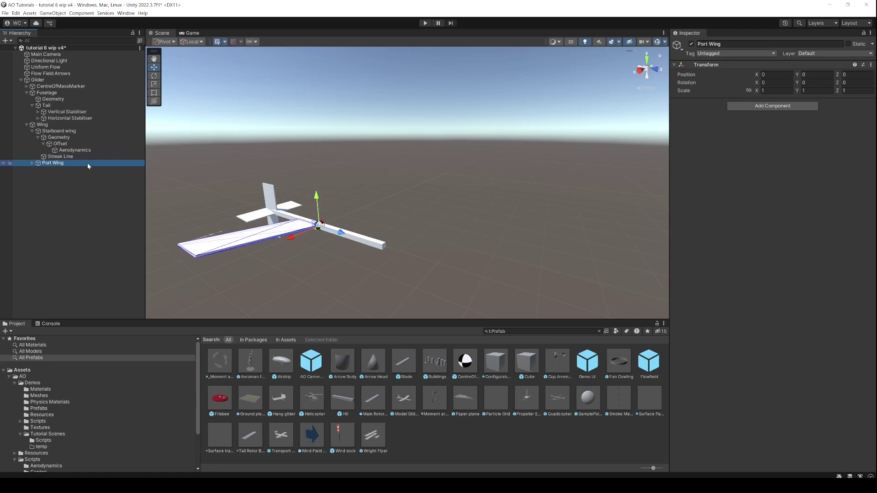
Set the X position of the Offset object inside Port Wing's Geometry to -0.5
{"action": "left_click", "coordinate": [61, 182]}
{"action": "left_click", "coordinate": [31, 163]}
{"action": "left_click", "coordinate": [46, 170]}
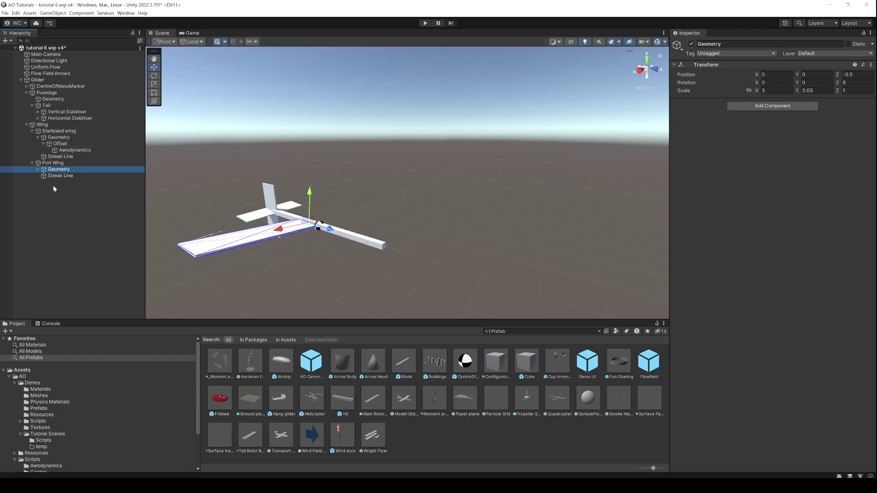
{"action": "left_click", "coordinate": [38, 169]}
{"action": "left_click", "coordinate": [116, 176]}
{"action": "left_click", "coordinate": [775, 74]}
{"action": "left_click", "coordinate": [762, 75]}
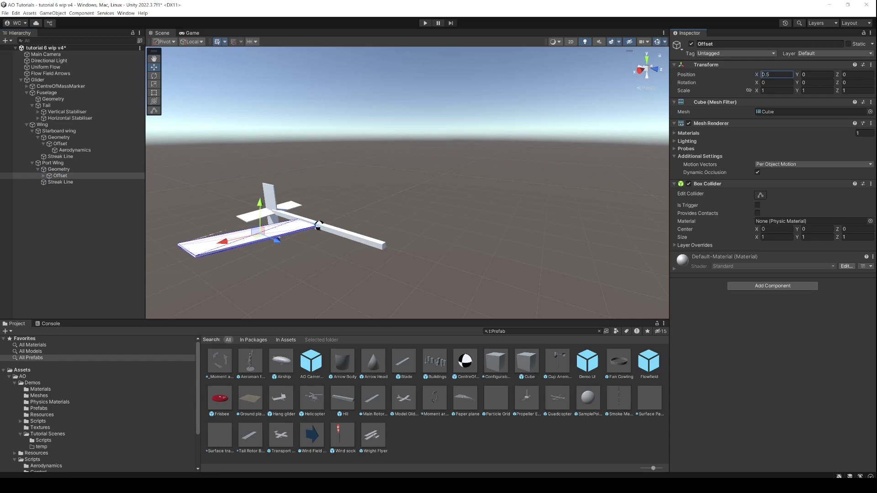
{"action": "type", "text": "-"}
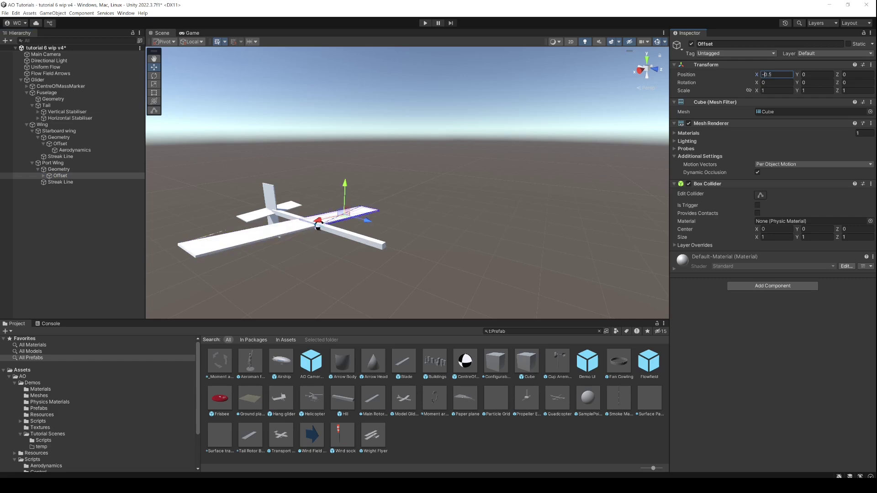
Set the Z rotation of Port Wing's Geometry to -8 and check its Aerodynamics object's components
{"action": "left_click_drag", "start_coordinate": [478, 224], "coordinate": [314, 247], "text": "alt"}
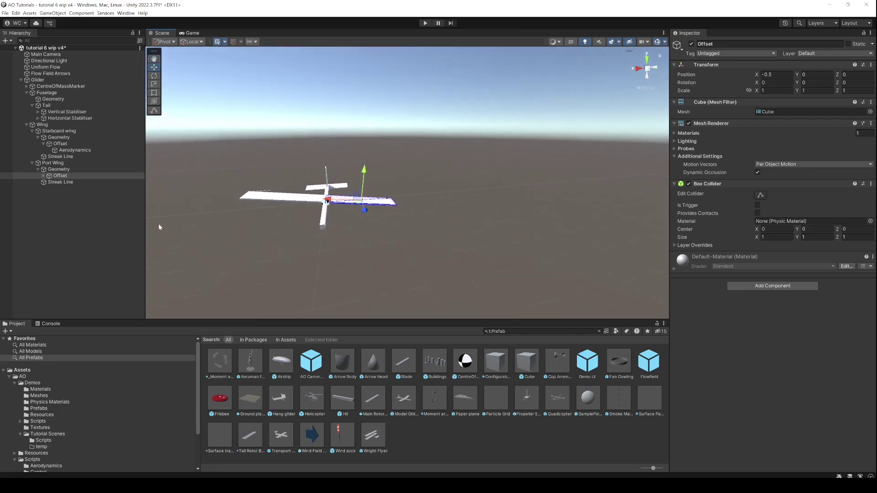
{"action": "left_click", "coordinate": [109, 171]}
{"action": "left_click", "coordinate": [857, 83]}
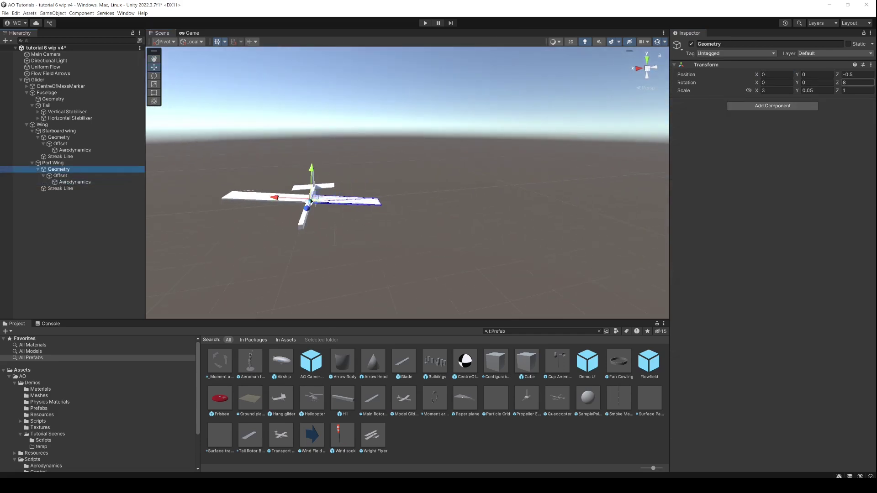
{"action": "type", "text": "-8"}
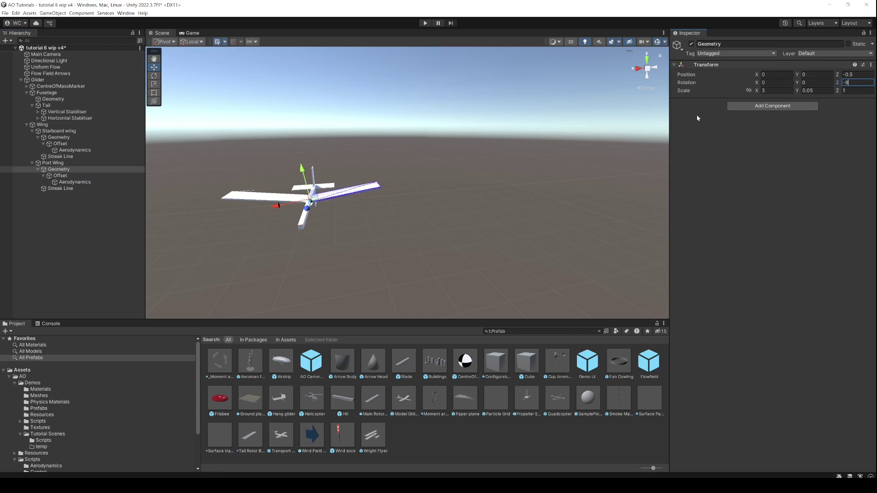
{"action": "left_click", "coordinate": [88, 183]}
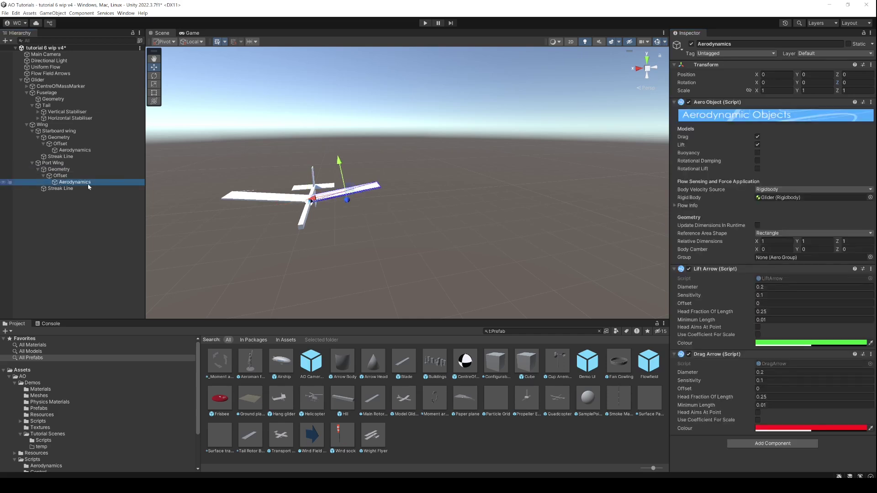
Set the Vertical Stabiliser's Geometry to a Y scale of 1 and a Y position of 0.5
{"action": "left_click", "coordinate": [428, 167]}
{"action": "left_click_drag", "start_coordinate": [427, 167], "coordinate": [354, 223], "text": "alt"}
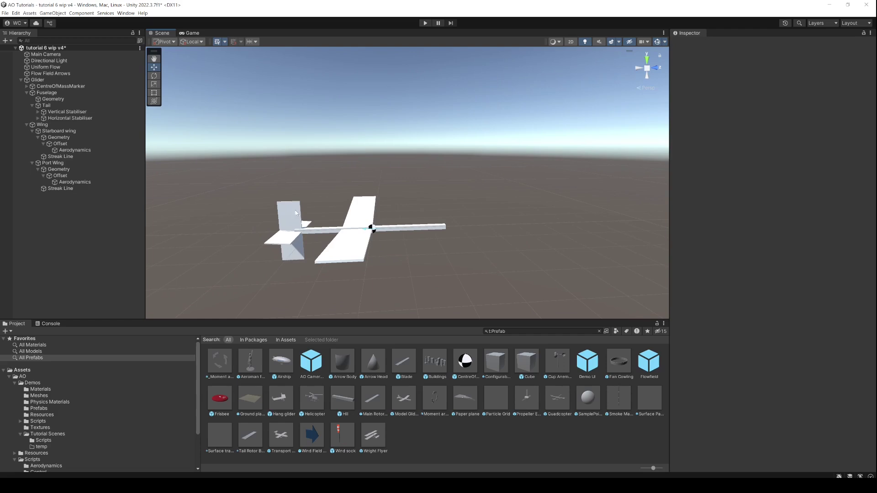
{"action": "left_click", "coordinate": [38, 112]}
{"action": "left_click", "coordinate": [73, 120]}
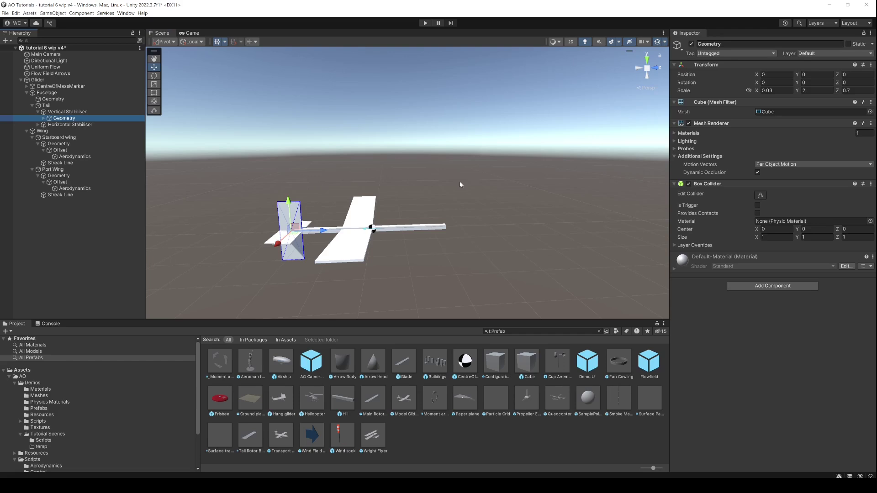
{"action": "left_click", "coordinate": [809, 91]}
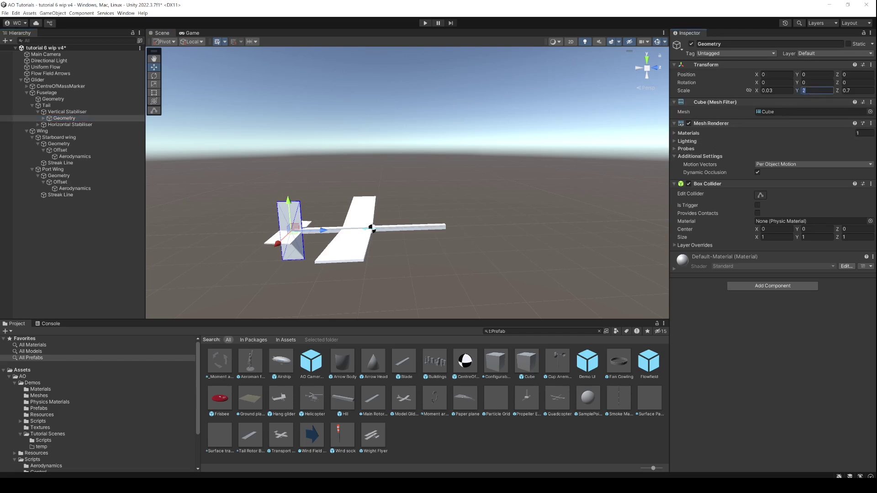
{"action": "type", "text": "1"}
{"action": "key", "text": "Up"}
{"action": "key", "text": "Up"}
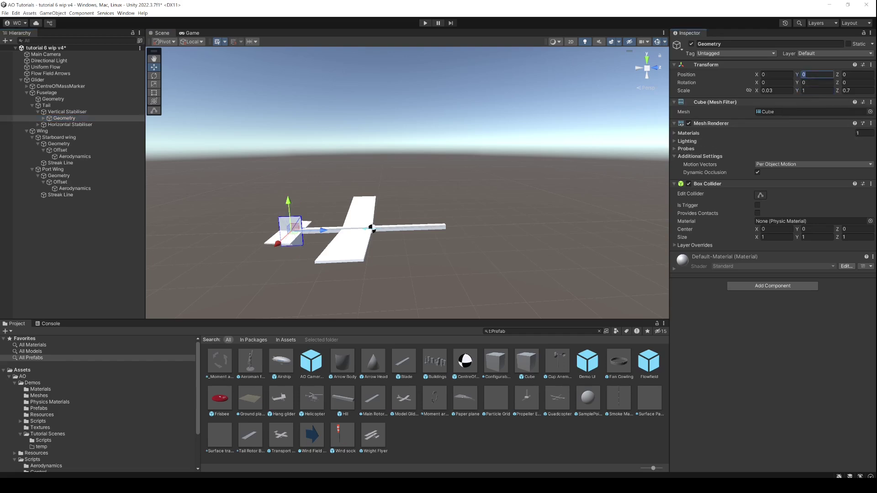
{"action": "type", "text": ".5"}
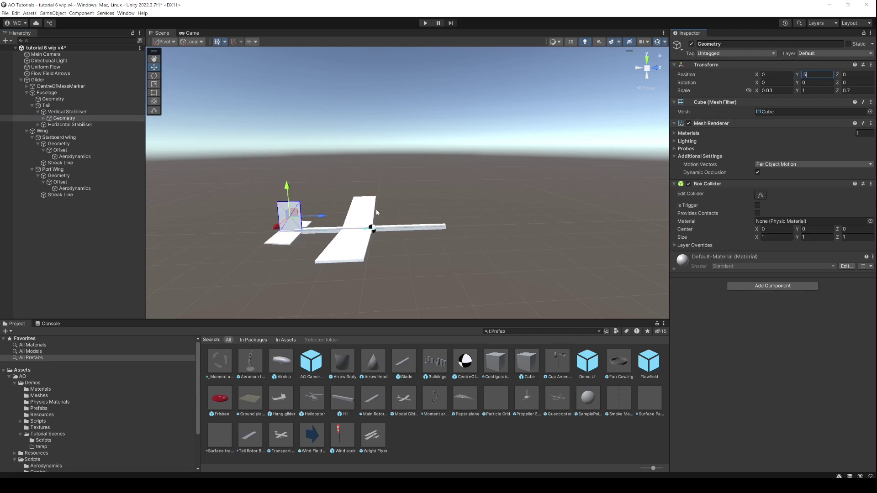
Set the Fuselage's Z position to -0.6
{"action": "left_click_drag", "start_coordinate": [360, 247], "coordinate": [352, 229], "text": "alt"}
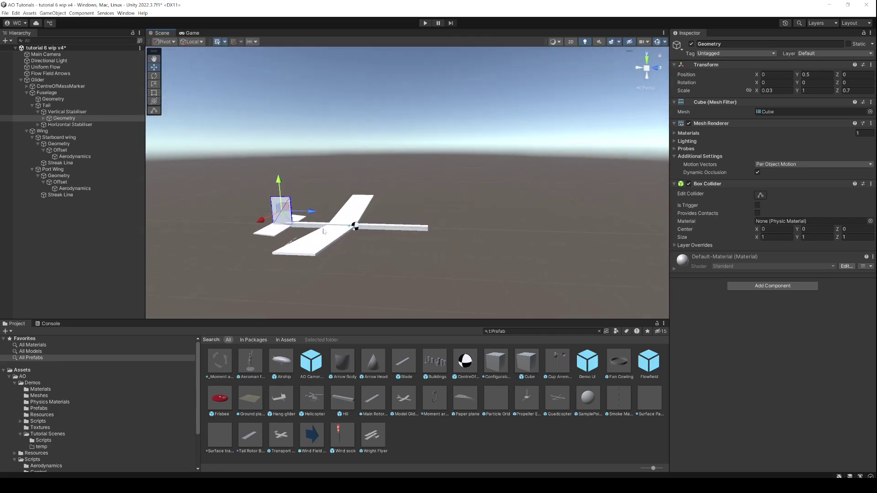
{"action": "left_click_drag", "start_coordinate": [340, 230], "coordinate": [232, 124], "text": "alt"}
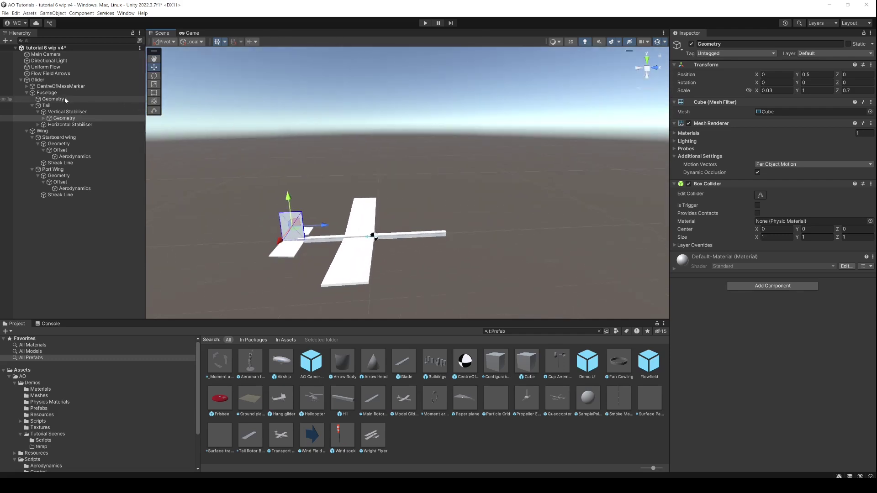
{"action": "left_click", "coordinate": [47, 93]}
{"action": "left_click_drag", "start_coordinate": [406, 235], "coordinate": [388, 225]}
{"action": "left_click", "coordinate": [853, 75]}
{"action": "type", "text": "-"}
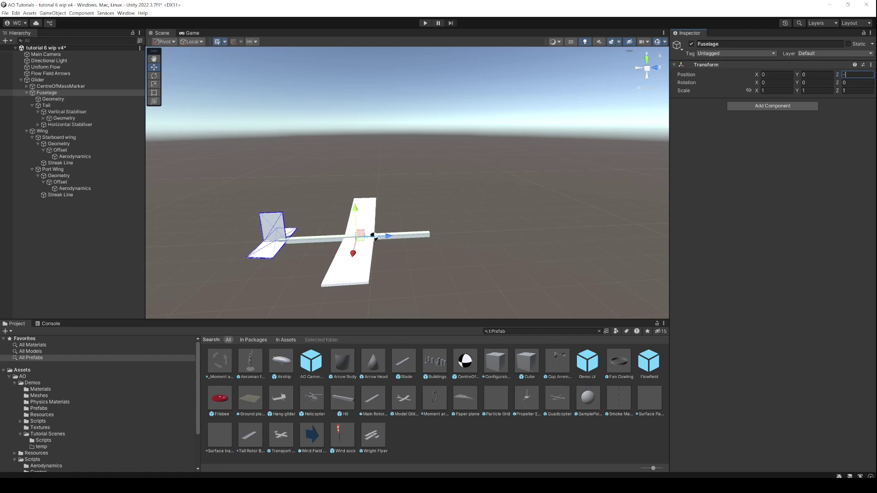
{"action": "type", "text": ".6"}
Set the Y rotation of the Horizontal Stabiliser's Geometry to 0
{"action": "left_click_drag", "start_coordinate": [374, 239], "coordinate": [314, 250], "text": "alt"}
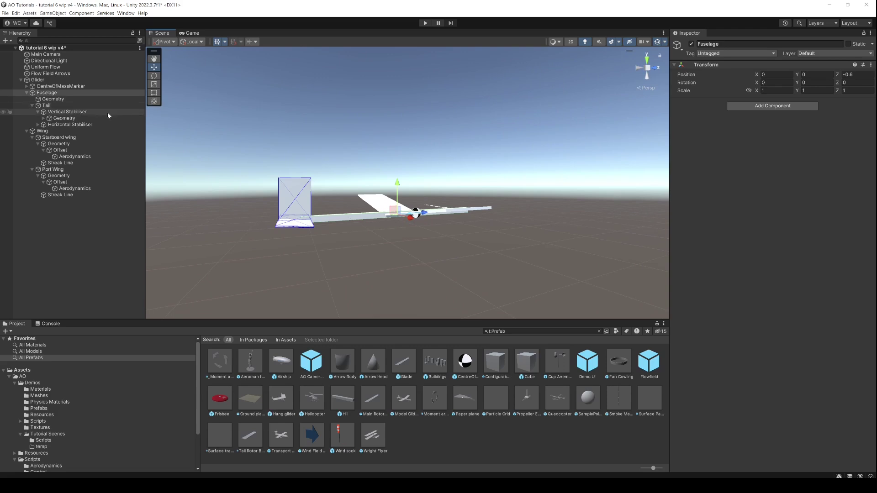
{"action": "left_click", "coordinate": [37, 125]}
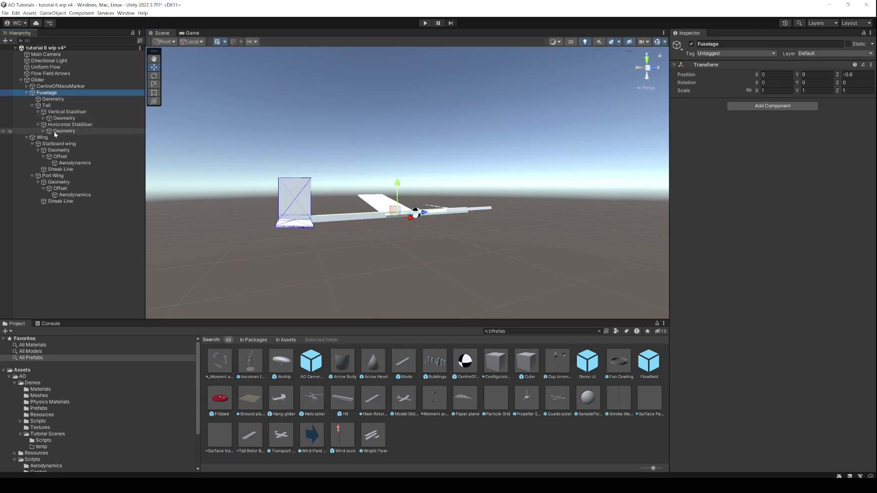
{"action": "left_click", "coordinate": [55, 132]}
{"action": "left_click", "coordinate": [817, 82]}
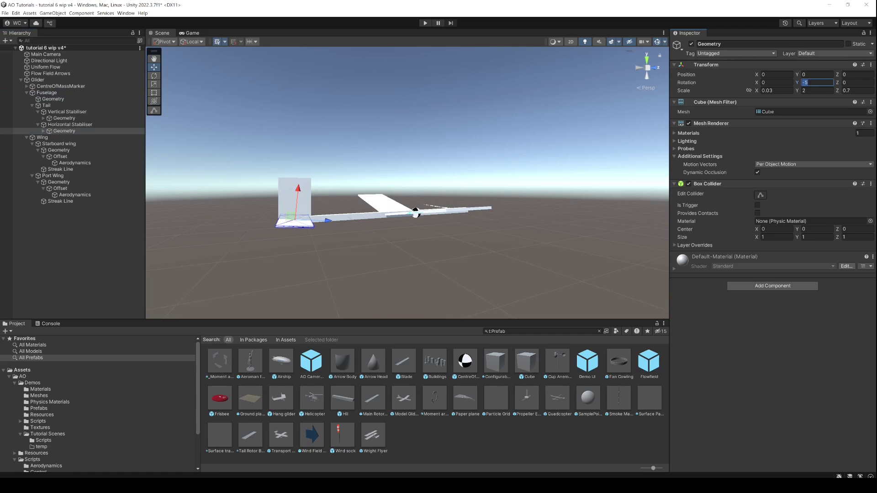
{"action": "type", "text": "0"}
Open a separate properties window for the Transform of the Horizontal Stabiliser's Geometry
{"action": "left_click", "coordinate": [871, 66]}
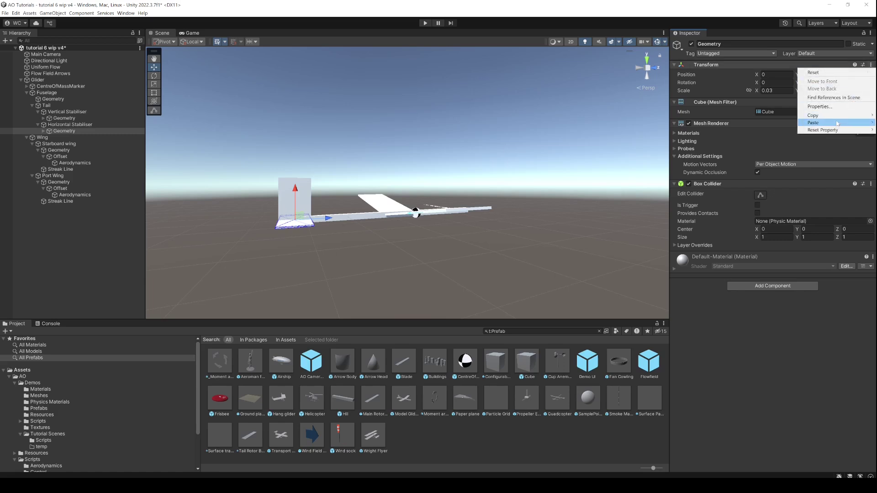
{"action": "mouse_move", "coordinate": [839, 123]}
{"action": "left_click", "coordinate": [840, 106]}
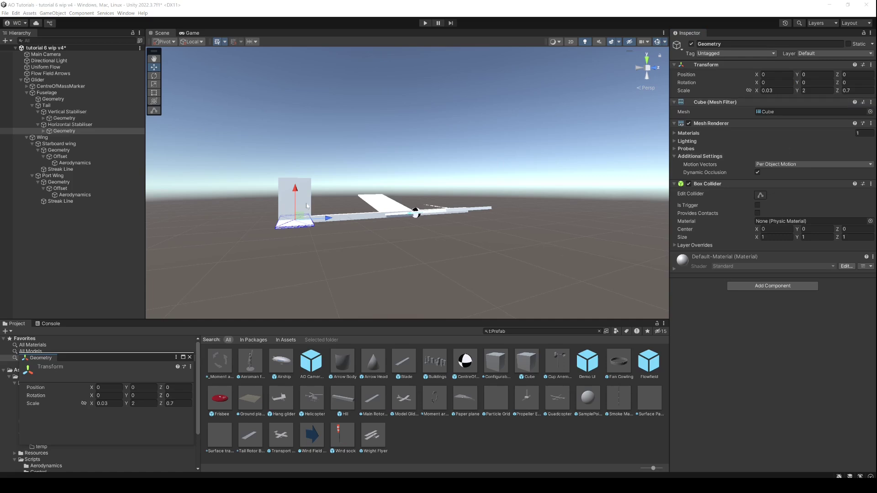
Rename the Horizontal Stabiliser's Geometry object as Horizontal Stabiliser Geometry
{"action": "left_click", "coordinate": [75, 132]}
{"action": "left_click", "coordinate": [69, 132]}
{"action": "type", "text": "Horizontal Stabiliser"}
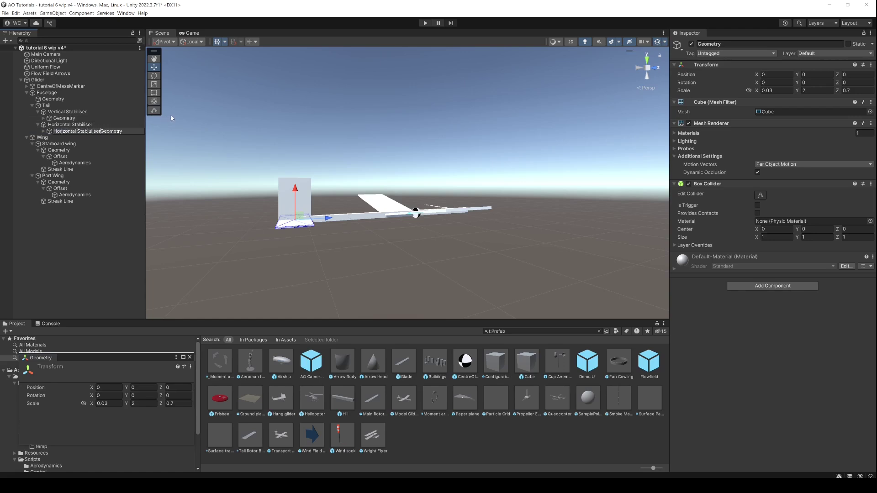
{"action": "key", "text": "Return"}
Reposition the floating Transform properties window and enter a Y rotation of 0 in it
{"action": "left_click_drag", "start_coordinate": [128, 389], "coordinate": [95, 369]}
{"action": "left_click", "coordinate": [139, 387]}
{"action": "type", "text": "0"}
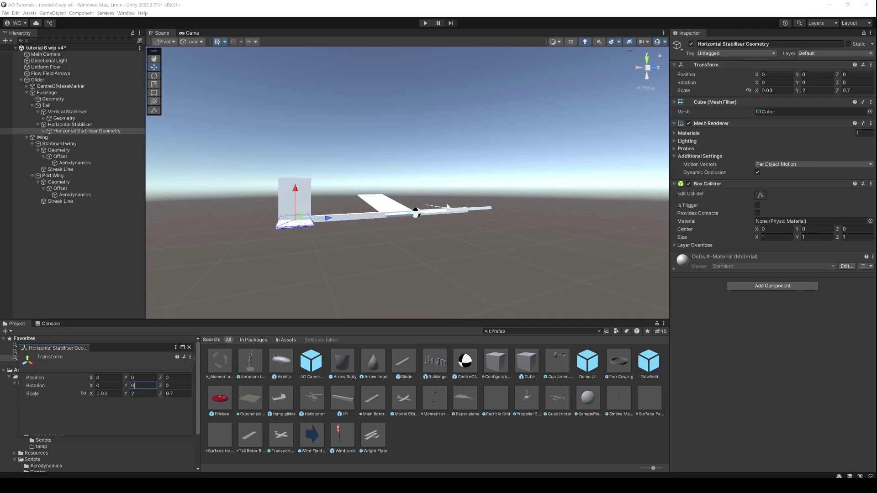
Add a Flow Sensor from the Aerodynamic Objects flow tools as a child of Glider
{"action": "scroll", "coordinate": [447, 206], "scroll_direction": "down", "scroll_amount": 2}
{"action": "left_click_drag", "start_coordinate": [465, 261], "coordinate": [426, 234], "text": "alt"}
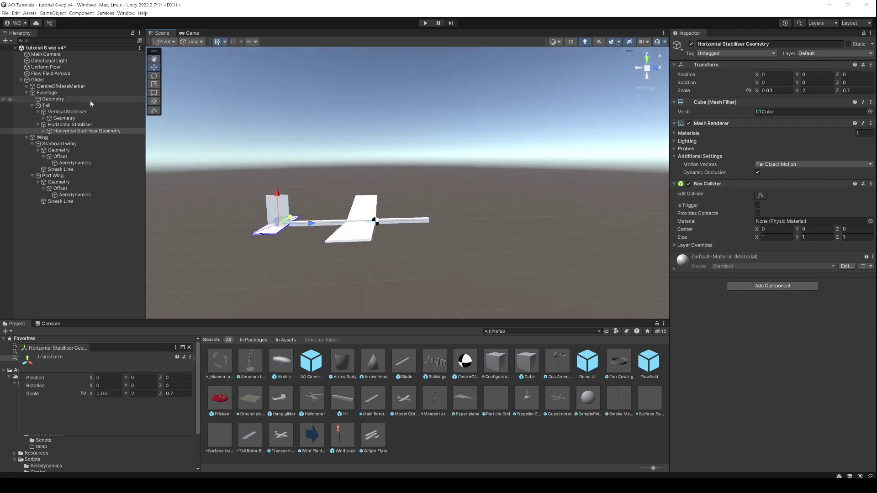
{"action": "left_click", "coordinate": [68, 80]}
{"action": "right_click", "coordinate": [69, 83]}
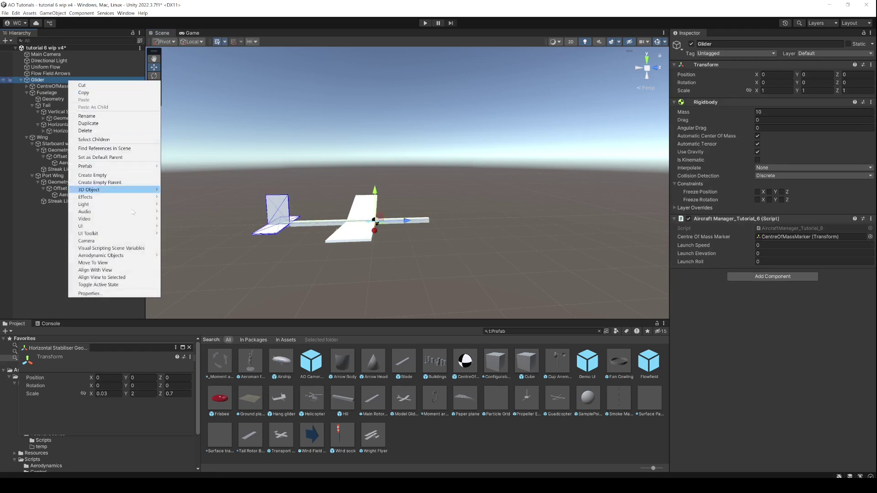
{"action": "mouse_move", "coordinate": [151, 260]}
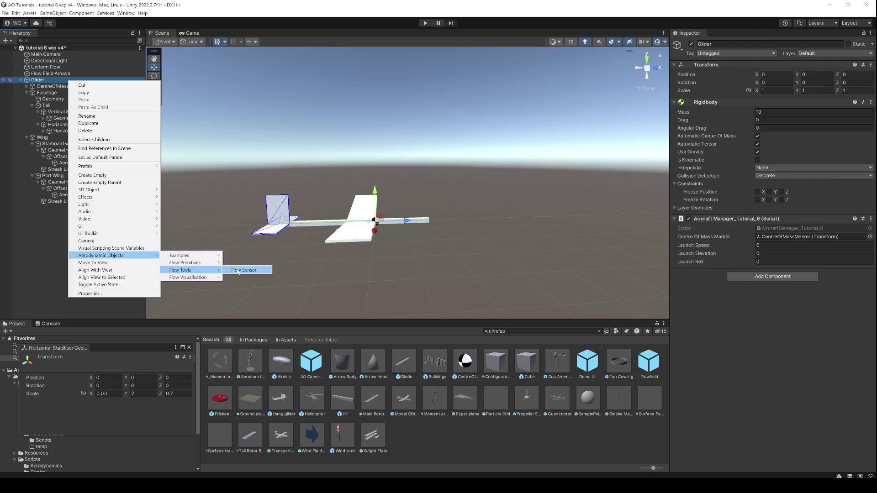
{"action": "left_click", "coordinate": [237, 270]}
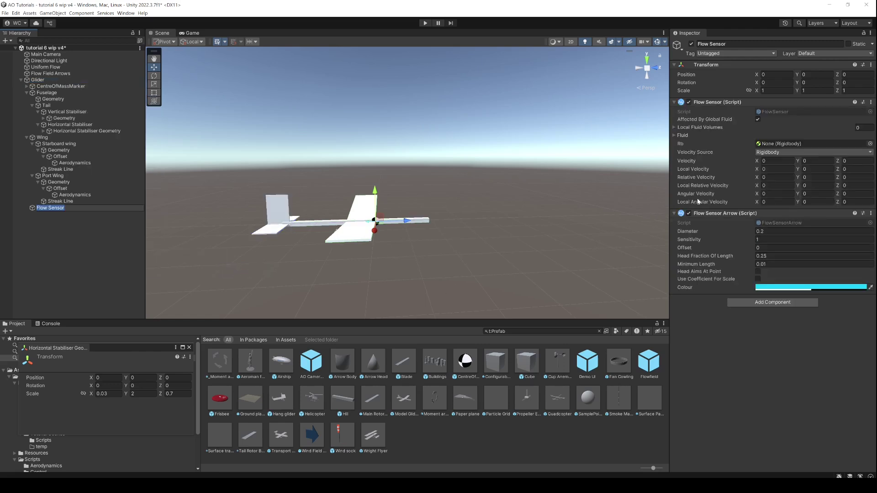
Assign Glider as the Flow Sensor's rigidbody and move the sensor forward to the fuselage nose at Z 1.9
{"action": "key", "text": "Return"}
{"action": "left_click", "coordinate": [768, 145]}
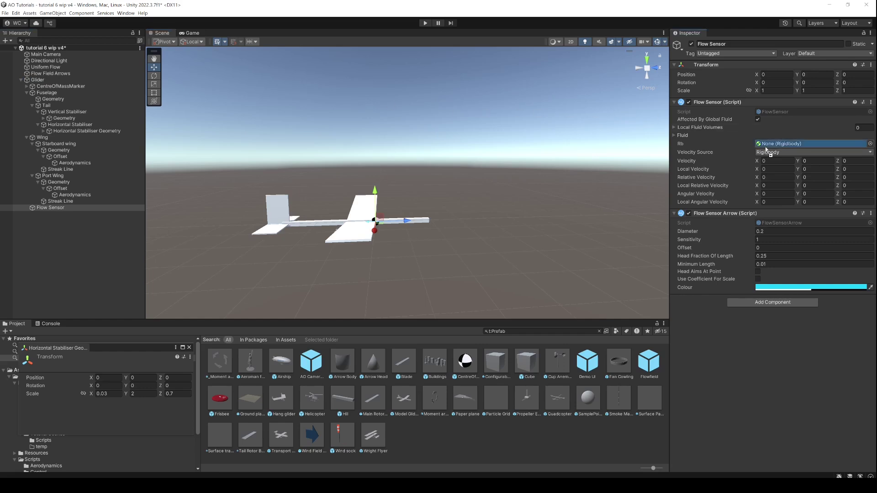
{"action": "left_click_drag", "start_coordinate": [767, 149], "coordinate": [771, 149]}
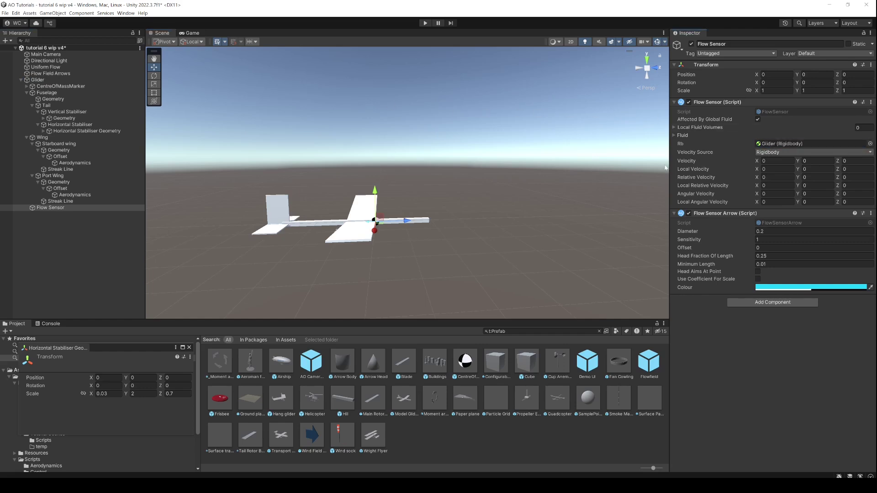
{"action": "left_click_drag", "start_coordinate": [408, 221], "coordinate": [461, 224]}
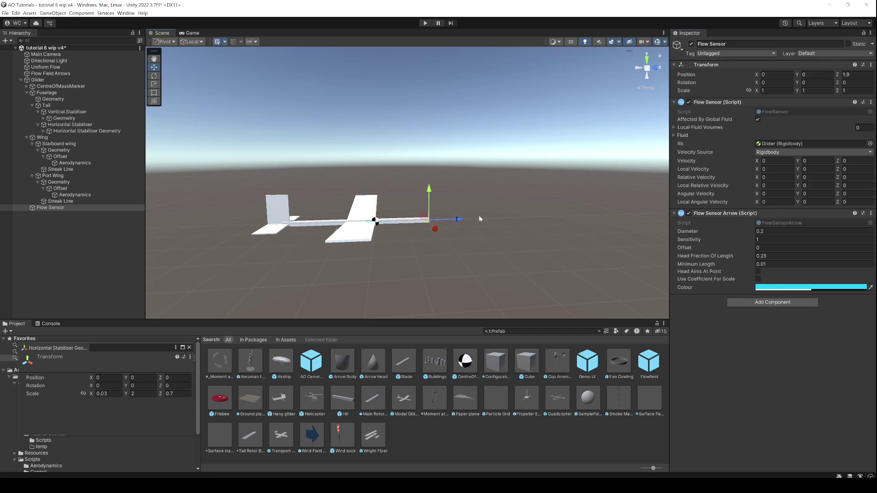
Set the Flow Sensor's velocity source to Transform and its arrow sensitivity to 0.1
{"action": "left_click", "coordinate": [771, 152]}
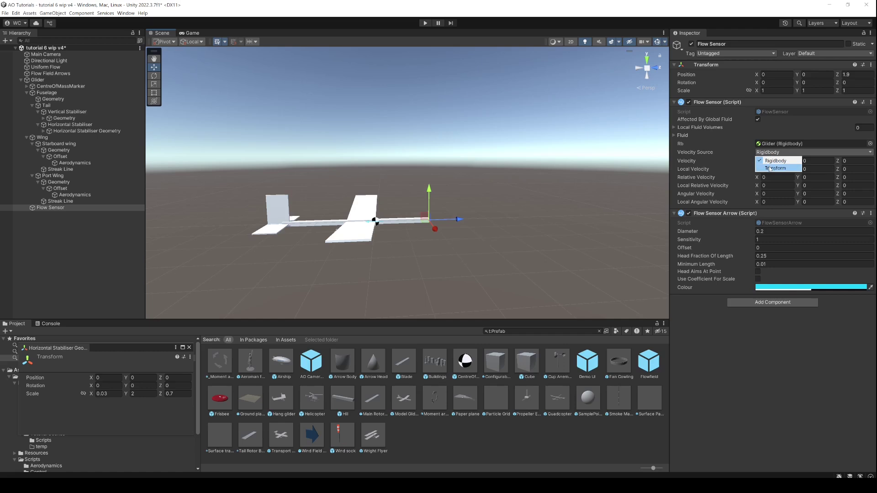
{"action": "left_click", "coordinate": [770, 169]}
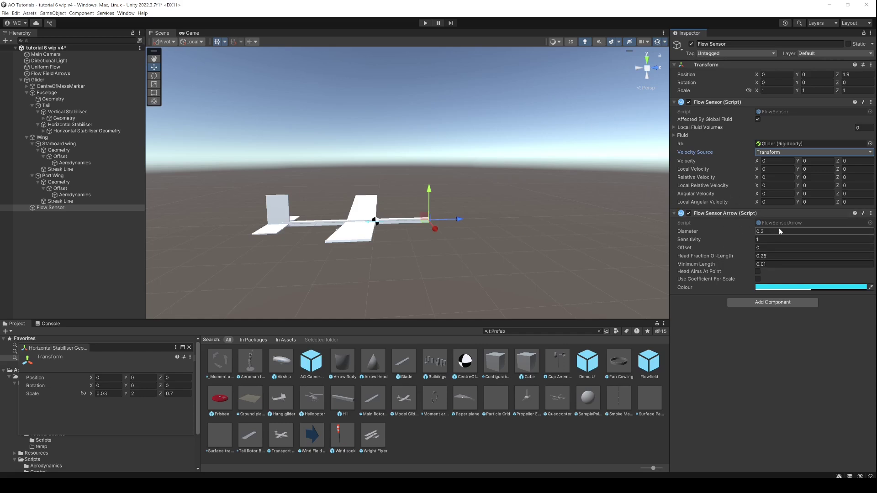
{"action": "left_click", "coordinate": [770, 240]}
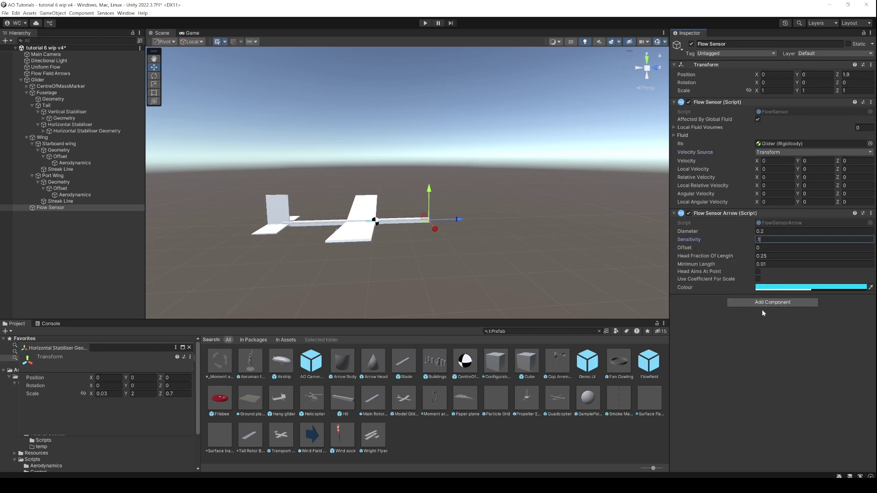
{"action": "key", "text": "Return"}
{"action": "scroll", "coordinate": [453, 235], "scroll_direction": "up", "scroll_amount": 4}
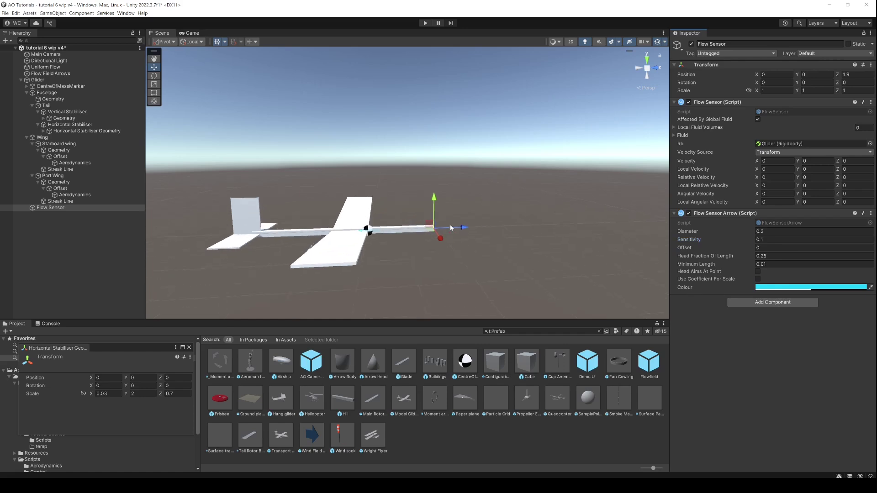
{"action": "left_click_drag", "start_coordinate": [451, 224], "coordinate": [427, 230], "text": "alt"}
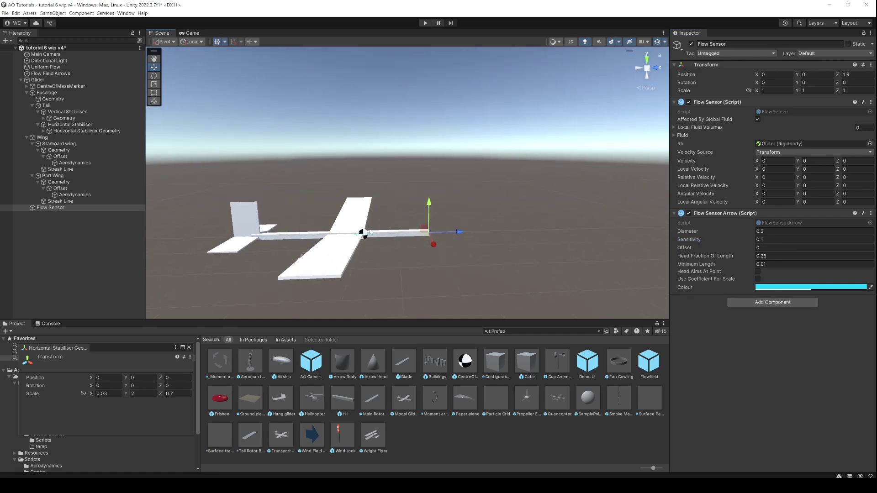
{"action": "left_click_drag", "start_coordinate": [368, 237], "coordinate": [382, 230], "text": "alt"}
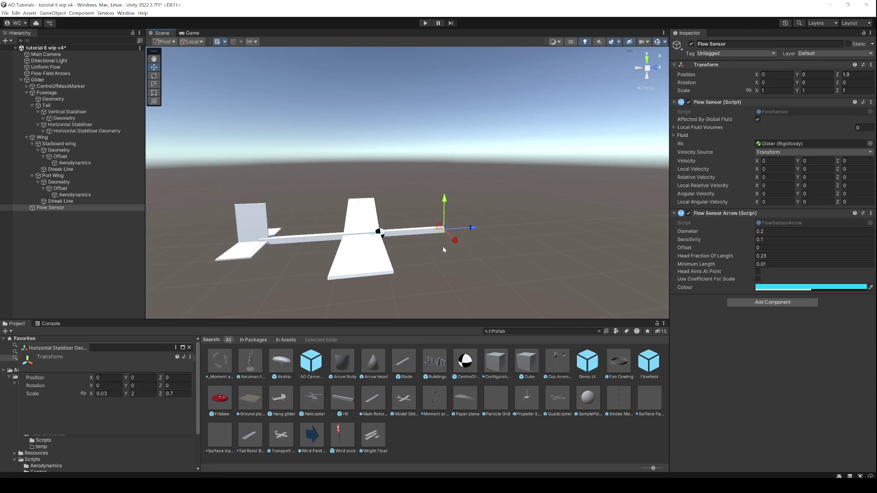
Set the Z position of the CentreOfMassMarker to -0.25
{"action": "left_click", "coordinate": [62, 87]}
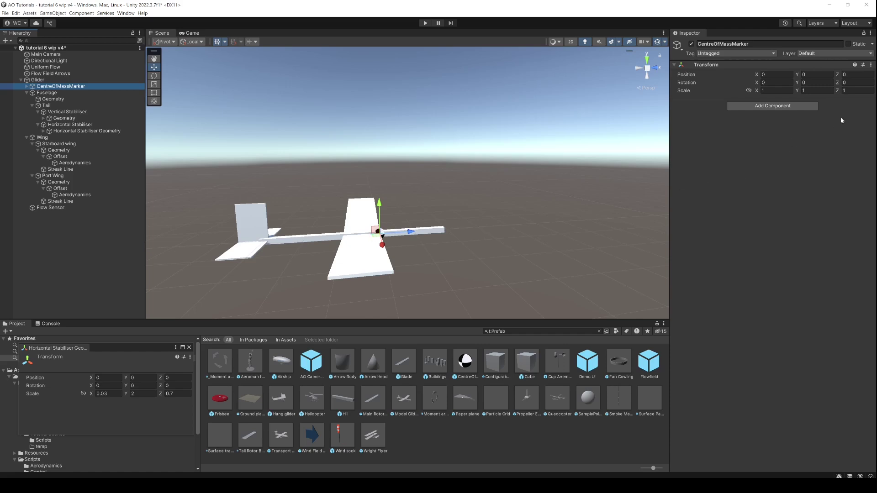
{"action": "left_click", "coordinate": [859, 74]}
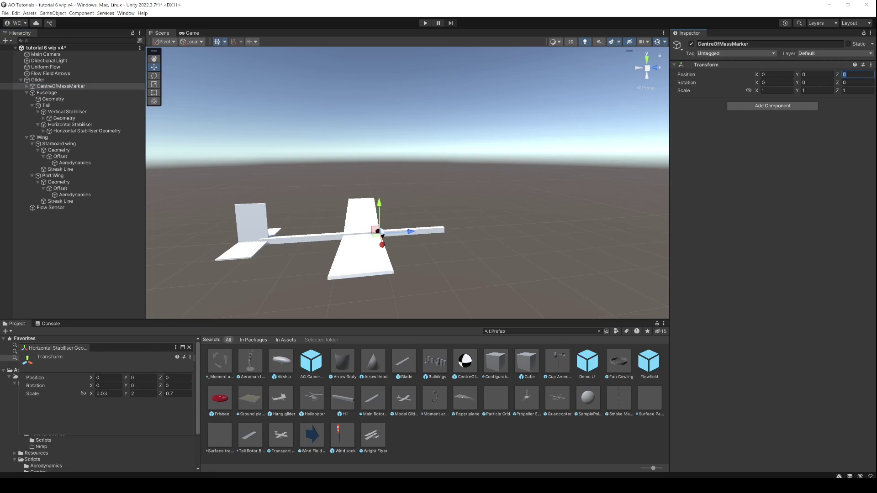
{"action": "type", "text": "-.25"}
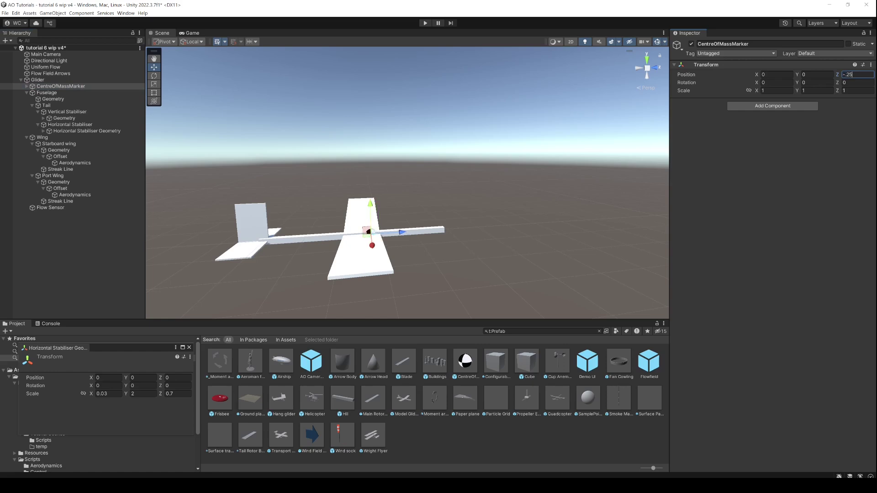
{"action": "scroll", "coordinate": [410, 248], "scroll_direction": "up", "scroll_amount": 3}
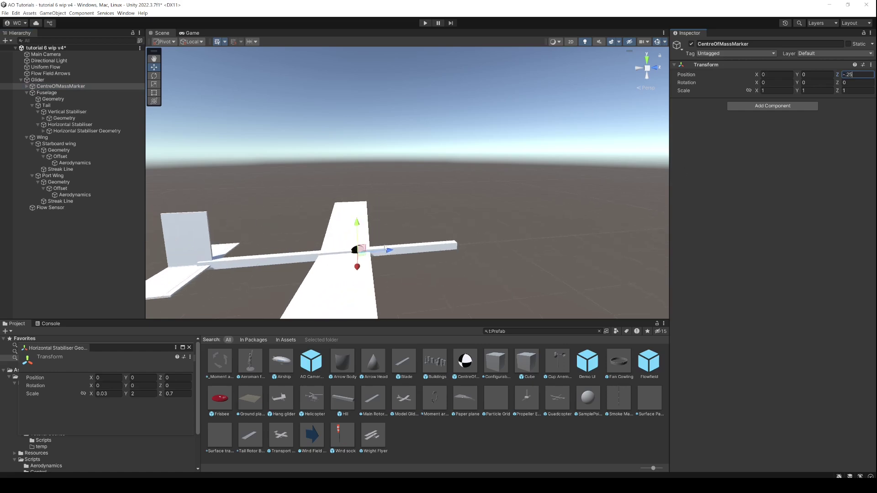
{"action": "middle_click_drag", "start_coordinate": [418, 221], "coordinate": [415, 209]}
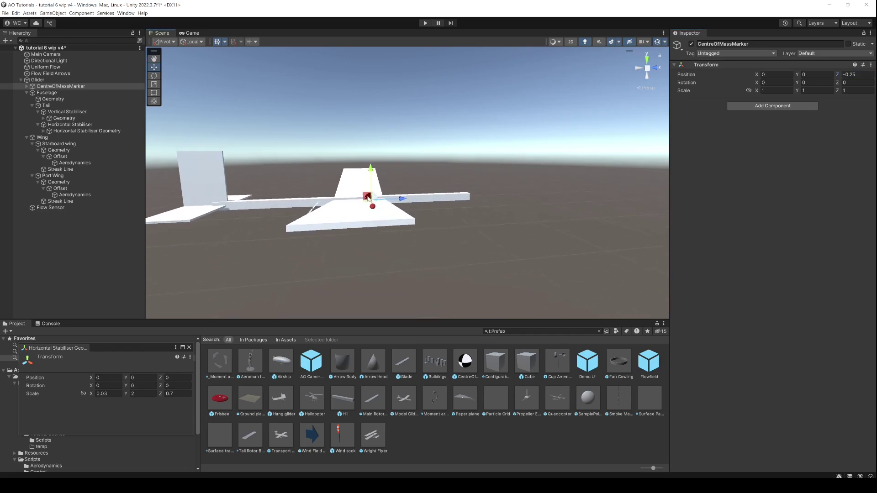
{"action": "scroll", "coordinate": [372, 199], "scroll_direction": "down", "scroll_amount": 3}
{"action": "scroll", "coordinate": [431, 229], "scroll_direction": "up", "scroll_amount": 2}
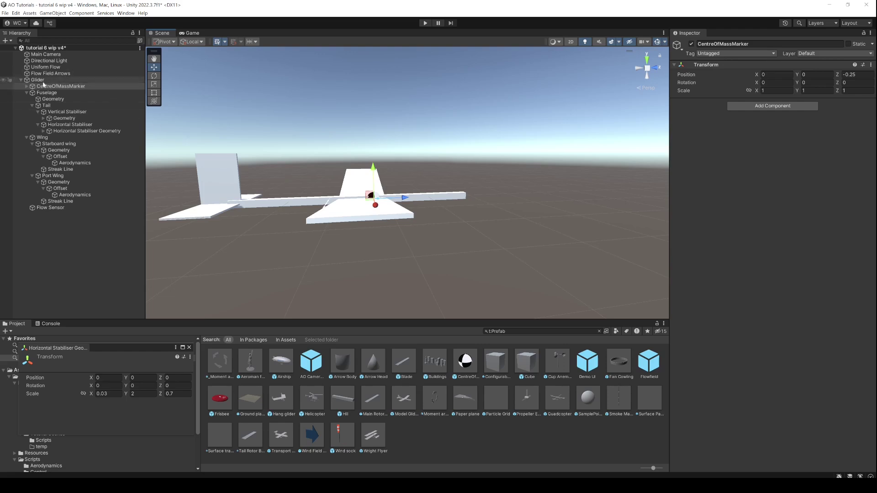
Set the launch speed in Glider's Aircraft Manager script to 10 and place the script's separate properties window beside the floating Transform window
{"action": "left_click", "coordinate": [92, 80]}
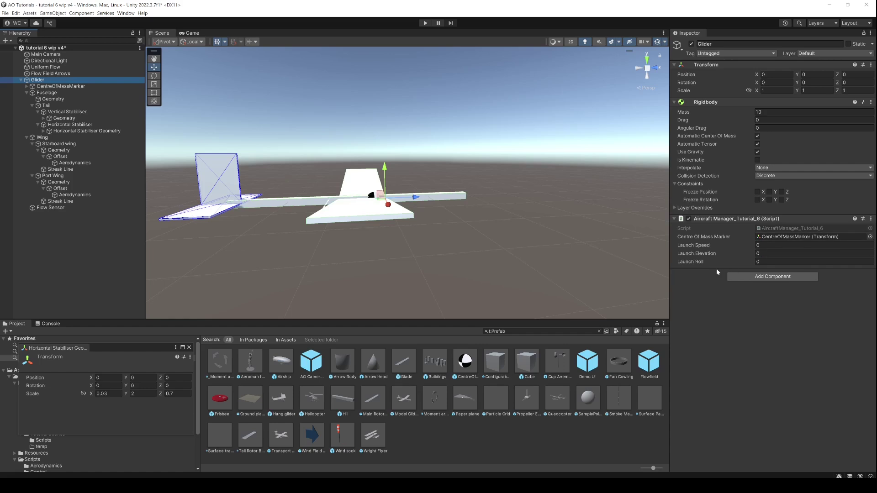
{"action": "left_click", "coordinate": [776, 245]}
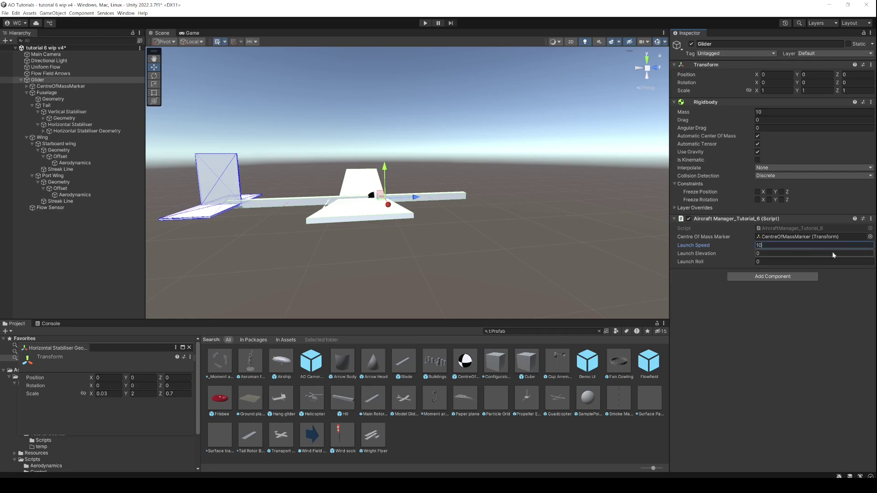
{"action": "left_click", "coordinate": [871, 219]}
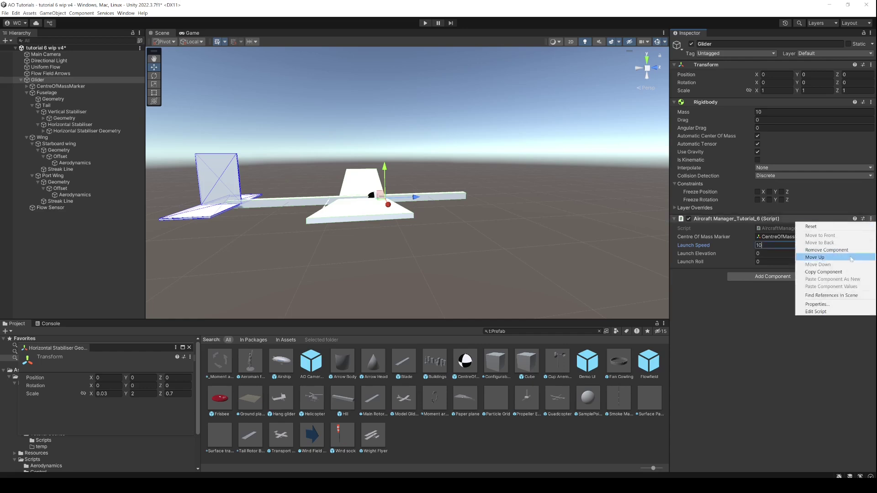
{"action": "left_click", "coordinate": [818, 304]}
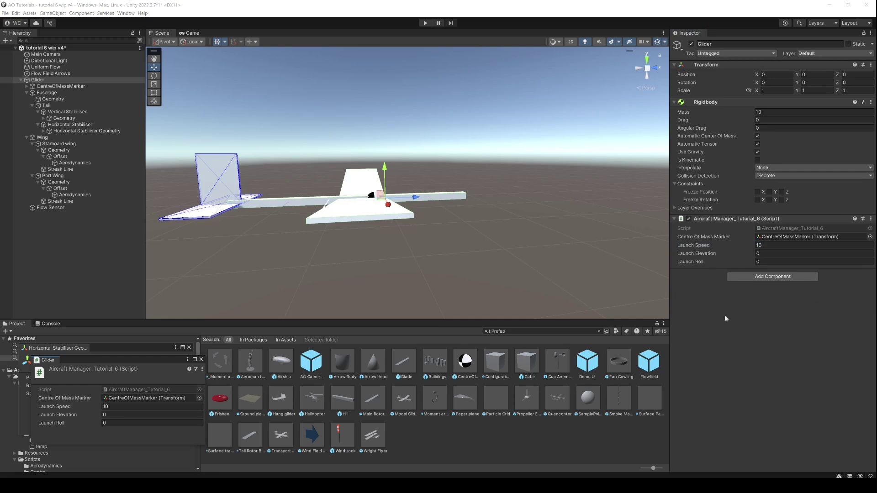
{"action": "left_click_drag", "start_coordinate": [165, 366], "coordinate": [340, 354]}
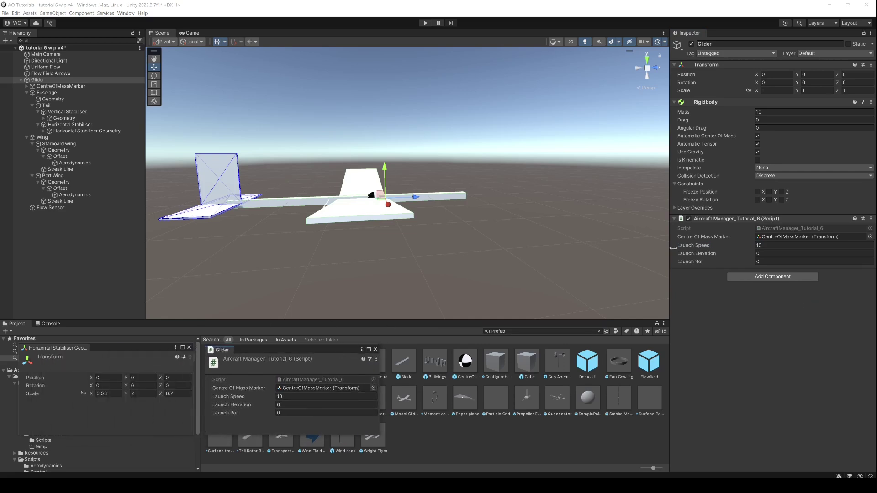
For the Aerodynamics objects of both stabilisers together, assign Glider as the rigid body and set the body velocity source to Rigidbody
{"action": "left_click", "coordinate": [80, 86]}
{"action": "key", "text": "Down"}
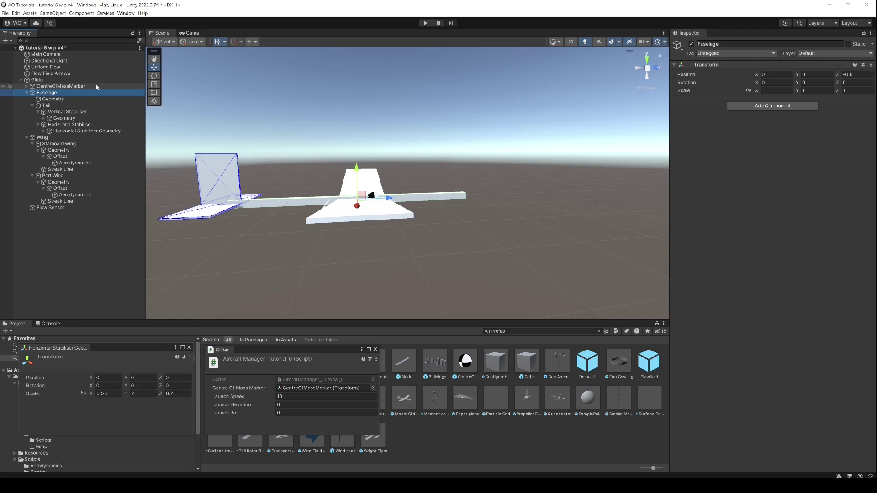
{"action": "key", "text": "Down"}
{"action": "key", "text": "Down"}
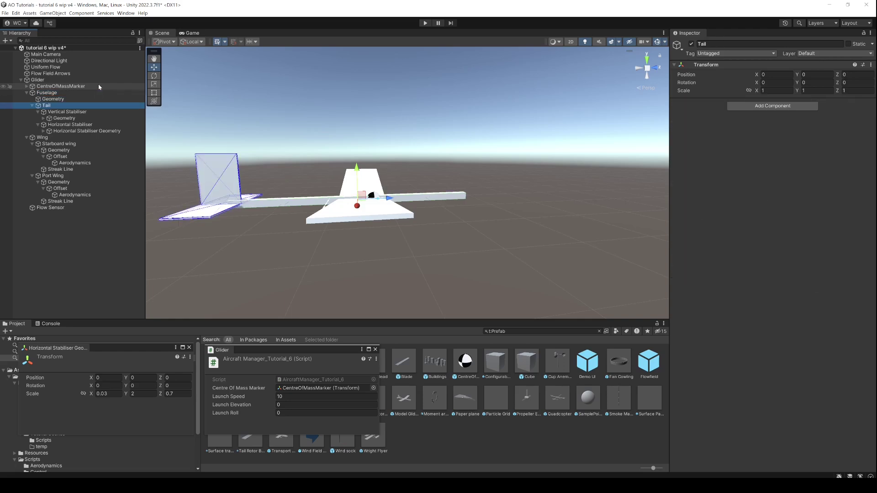
{"action": "key", "text": "Down"}
{"action": "key", "text": "Down"}
{"action": "key", "text": "Right"}
{"action": "key", "text": "Down"}
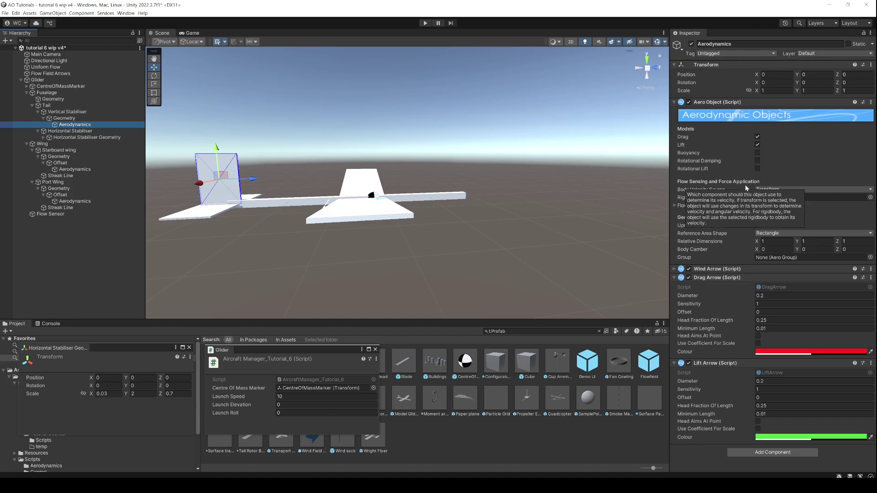
{"action": "left_click", "coordinate": [43, 138]}
{"action": "left_click", "coordinate": [66, 143]}
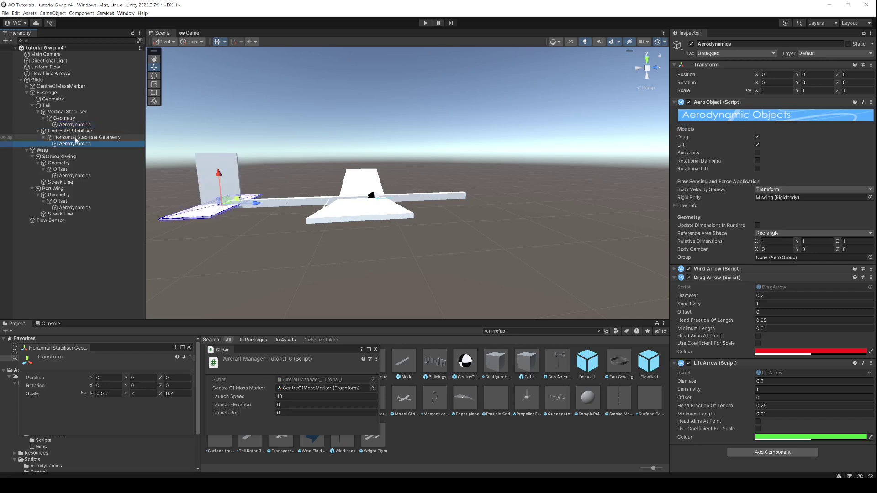
{"action": "left_click", "coordinate": [77, 124], "text": "ctrl"}
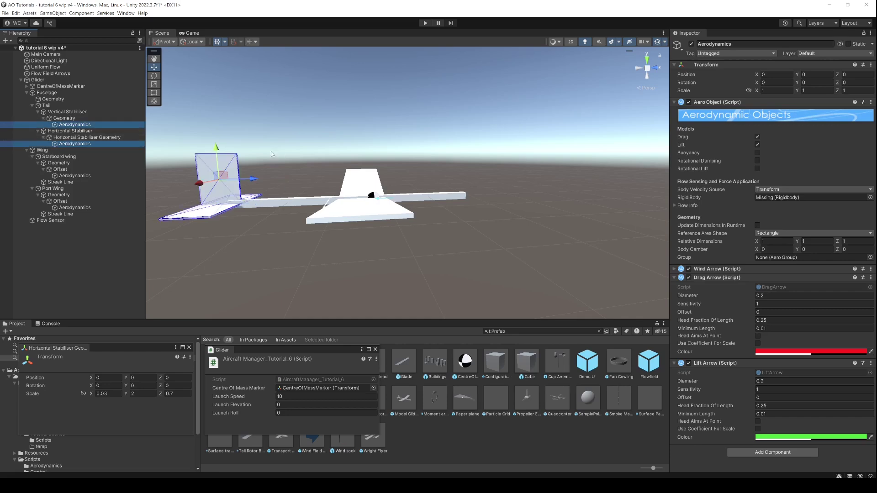
{"action": "left_click_drag", "start_coordinate": [47, 81], "coordinate": [776, 198]}
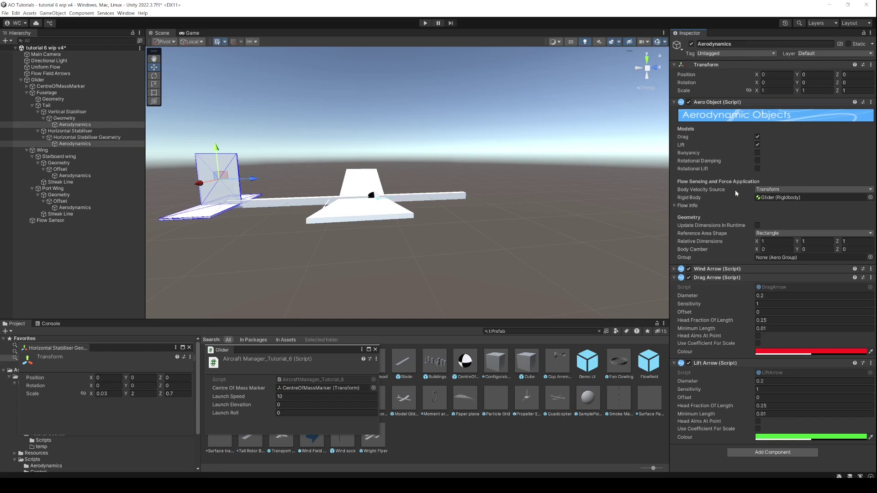
{"action": "left_click", "coordinate": [779, 191]}
{"action": "left_click", "coordinate": [779, 199]}
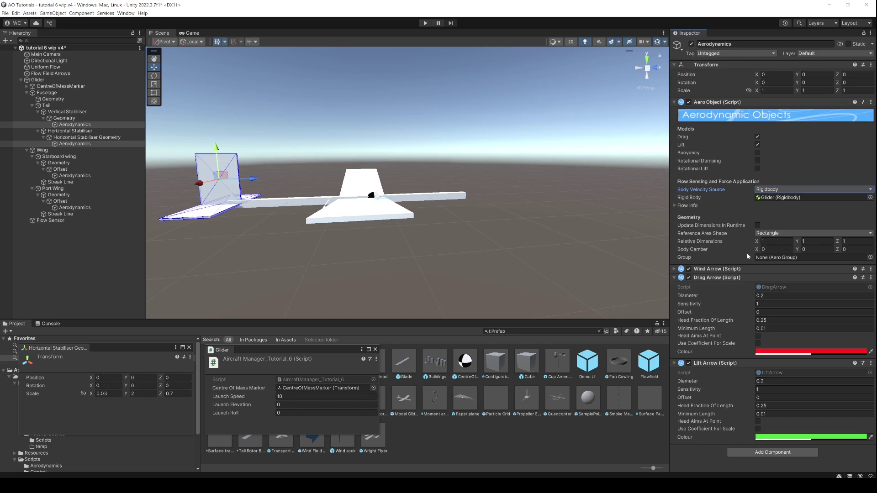
Disable the wind and drag arrows on both stabiliser Aerodynamics objects, and set the lift arrow's diameter and sensitivity to 0.1
{"action": "left_click", "coordinate": [689, 269]}
{"action": "left_click", "coordinate": [689, 278]}
{"action": "left_click", "coordinate": [770, 380]}
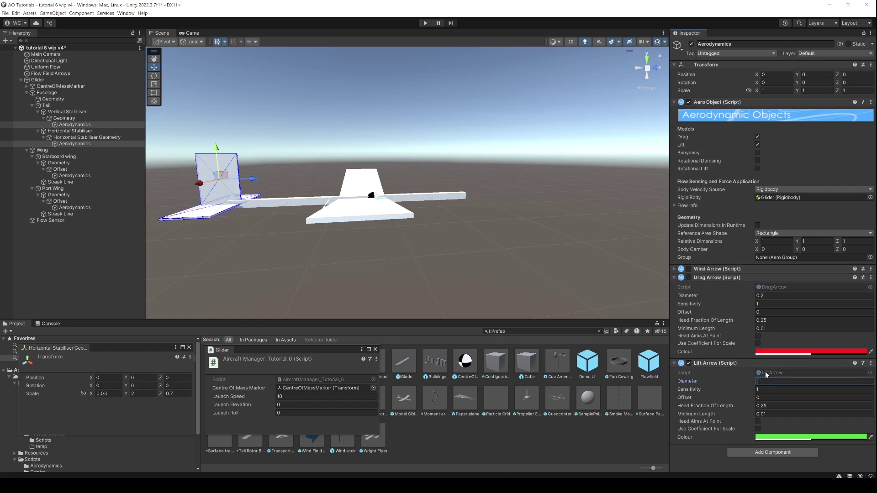
{"action": "type", "text": ".1"}
{"action": "left_click", "coordinate": [766, 390]}
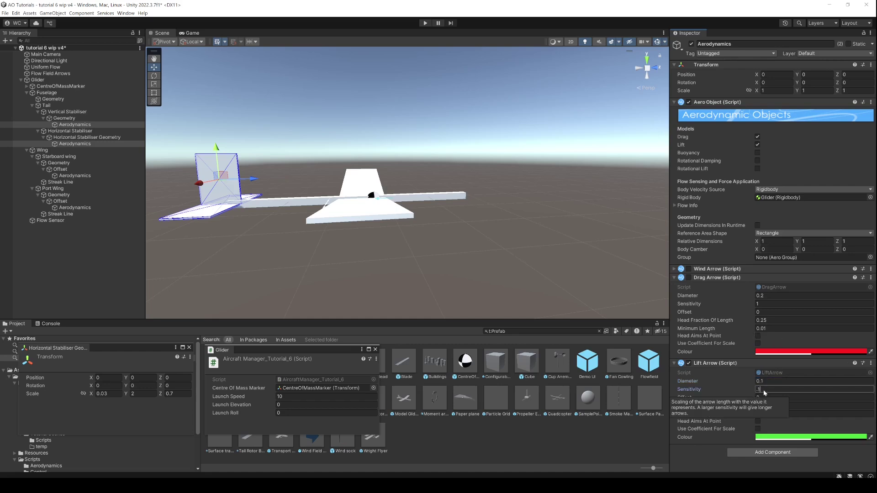
{"action": "type", "text": ".1"}
{"action": "key", "text": "Return"}
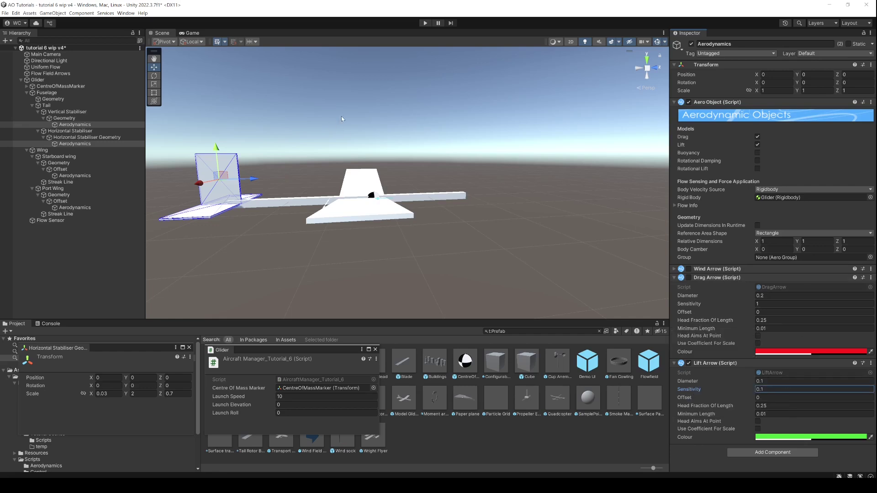
Check the rigid body, velocity source and force arrow settings of the starboard and port wings' Aerodynamics objects
{"action": "left_click", "coordinate": [53, 151]}
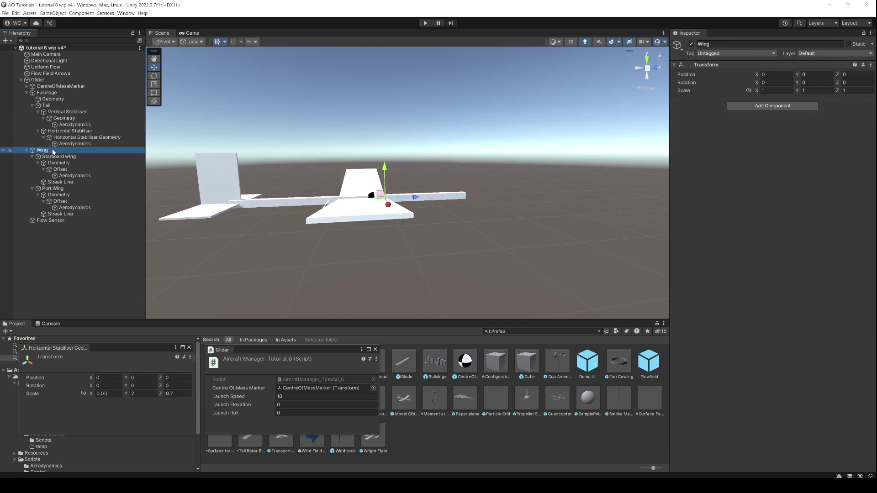
{"action": "key", "text": "Down"}
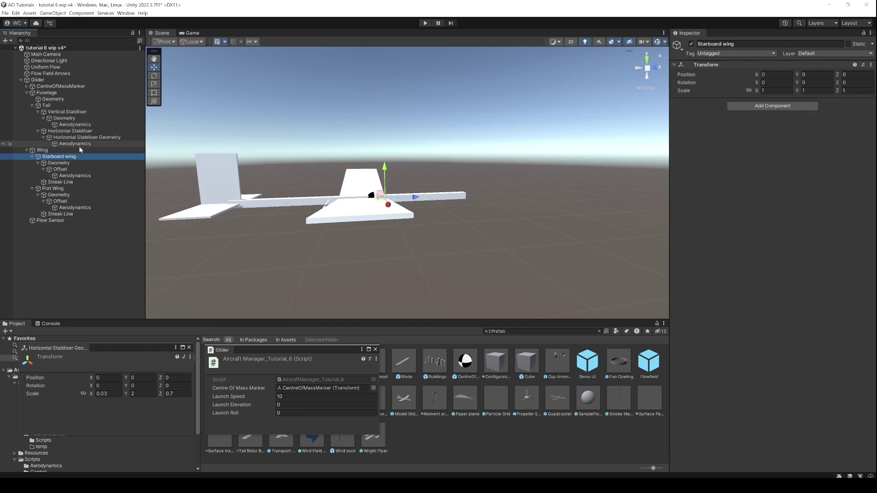
{"action": "key", "text": "Down"}
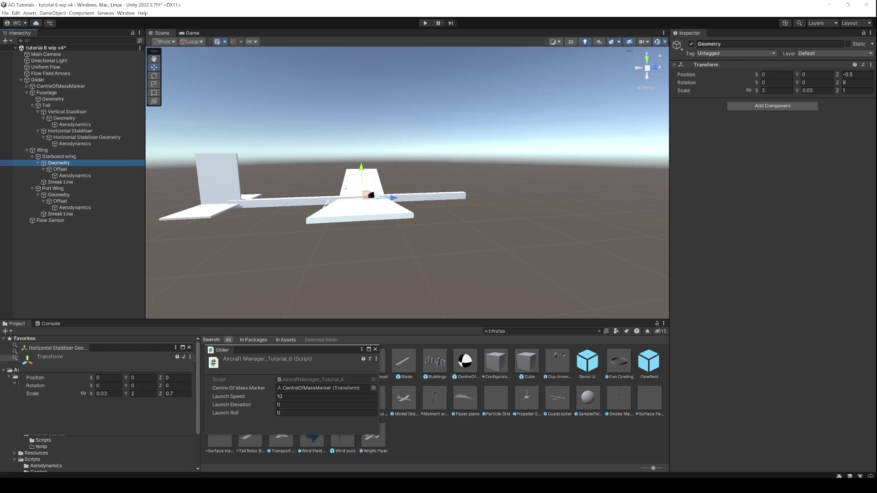
{"action": "left_click_drag", "start_coordinate": [392, 233], "coordinate": [302, 247], "text": "alt"}
{"action": "left_click", "coordinate": [87, 169]}
{"action": "key", "text": "Down"}
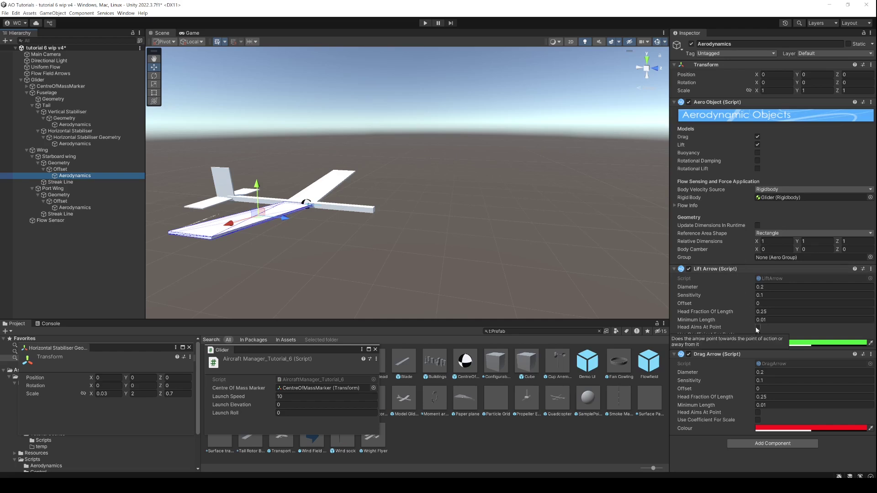
{"action": "left_click", "coordinate": [96, 208]}
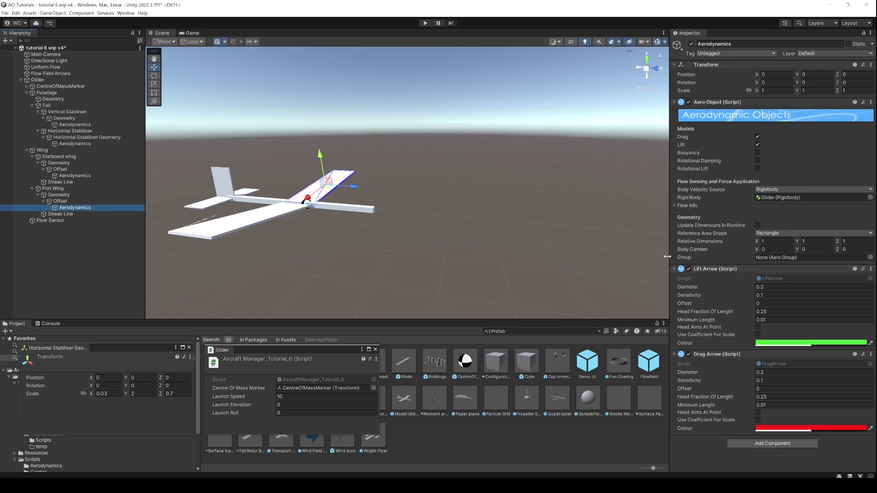
Mirror the port wing's Streak Line to the opposite wing tip by setting its X position to -2.93
{"action": "left_click", "coordinate": [78, 214]}
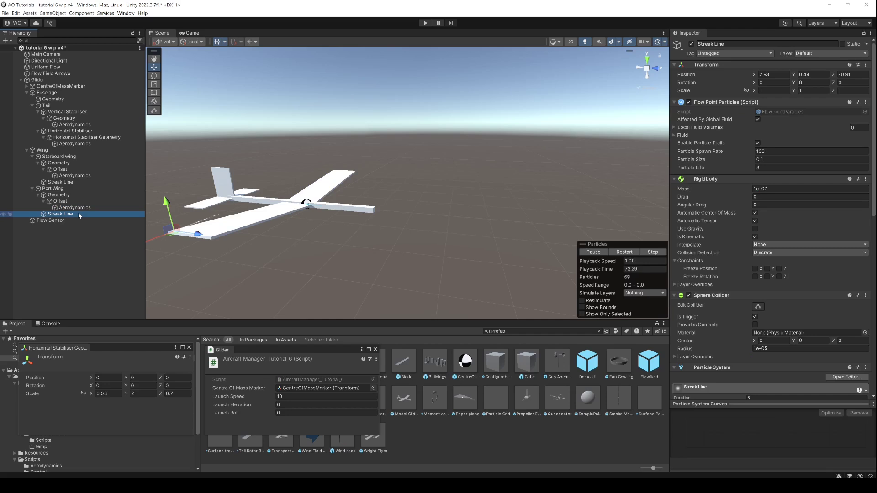
{"action": "left_click", "coordinate": [61, 182]}
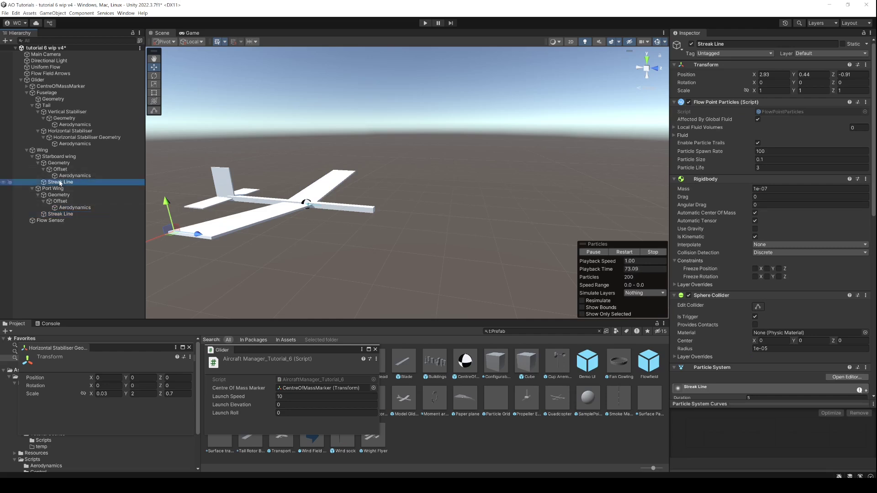
{"action": "left_click", "coordinate": [59, 184]}
{"action": "left_click", "coordinate": [45, 182]}
{"action": "left_click", "coordinate": [771, 75]}
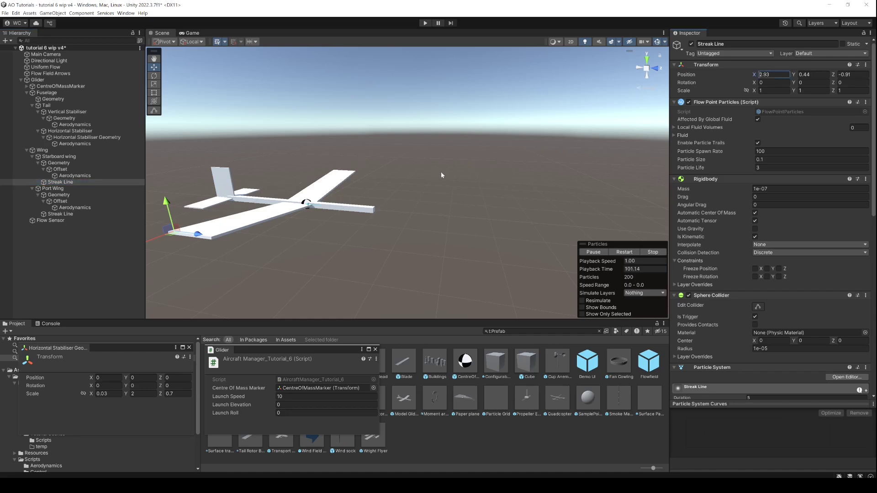
{"action": "left_click", "coordinate": [61, 215]}
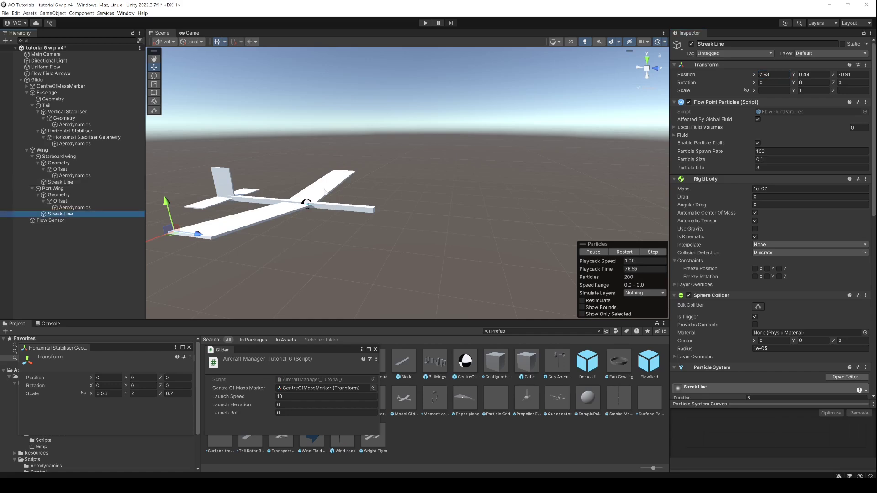
{"action": "left_click", "coordinate": [772, 74]}
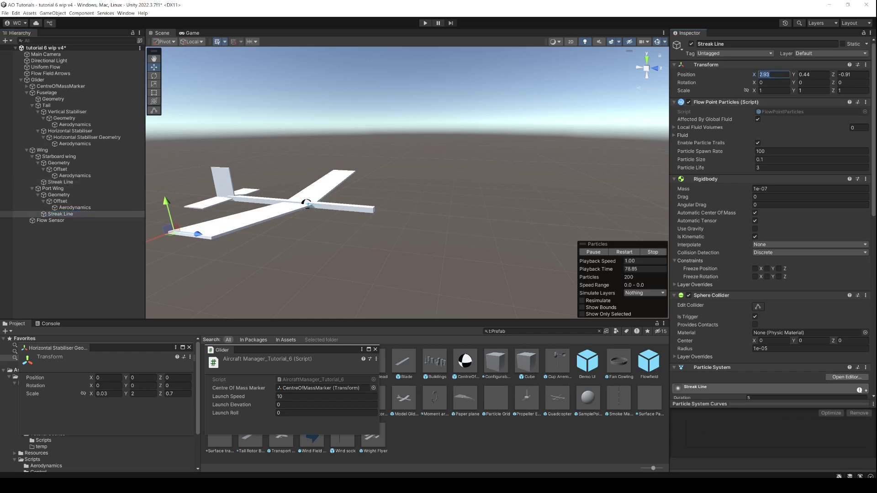
{"action": "left_click", "coordinate": [760, 74]}
{"action": "type", "text": "-"}
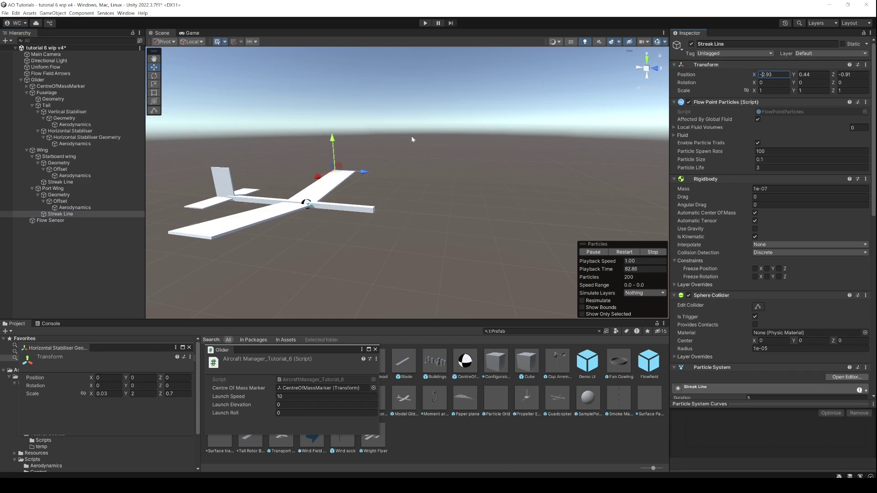
Check the Flow Sensor's rigid body, velocity source and arrow settings, and its placement on the fuselage nose
{"action": "left_click", "coordinate": [65, 221]}
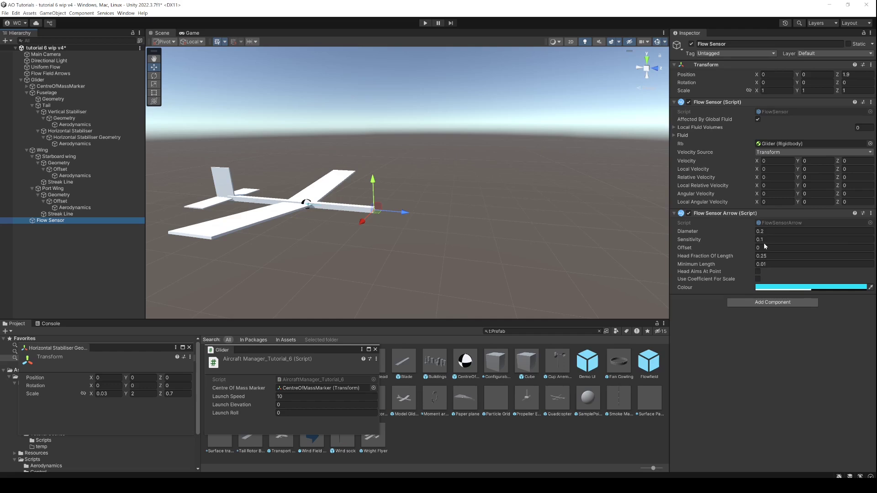
{"action": "scroll", "coordinate": [306, 221], "scroll_direction": "down", "scroll_amount": 2}
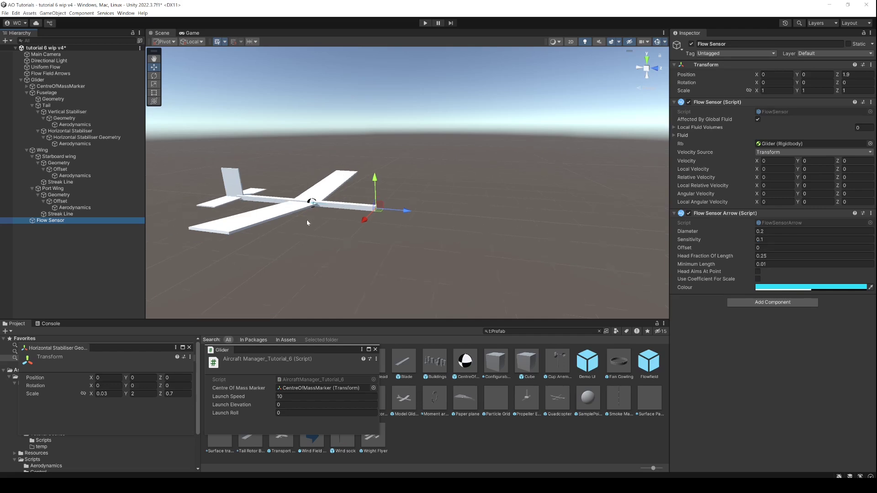
{"action": "left_click_drag", "start_coordinate": [326, 220], "coordinate": [345, 193], "text": "alt"}
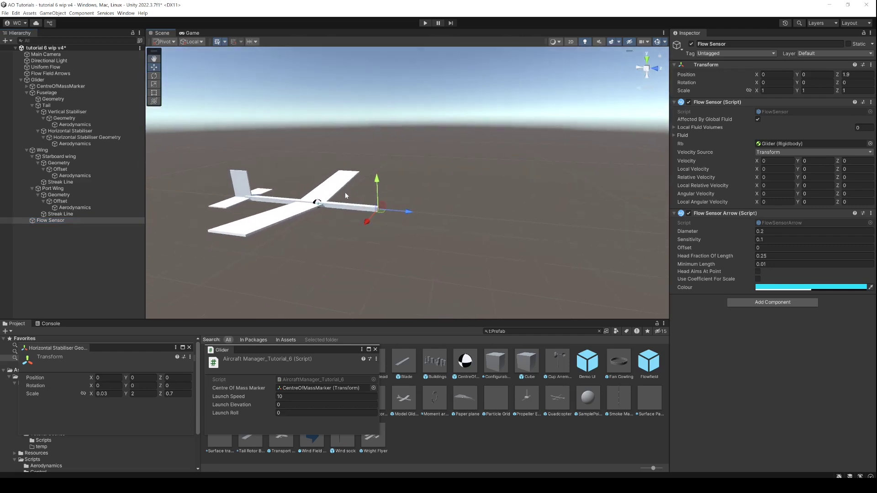
Add the Ground plane and Aeroman figure prefabs at the scene's root level, moving the floating property windows clear of the prefab list
{"action": "left_click_drag", "start_coordinate": [285, 352], "coordinate": [544, 351]}
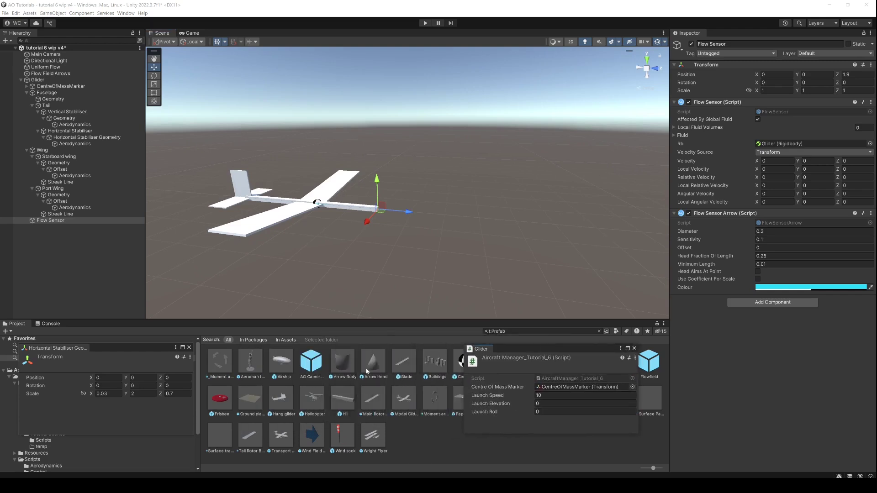
{"action": "left_click", "coordinate": [255, 404]}
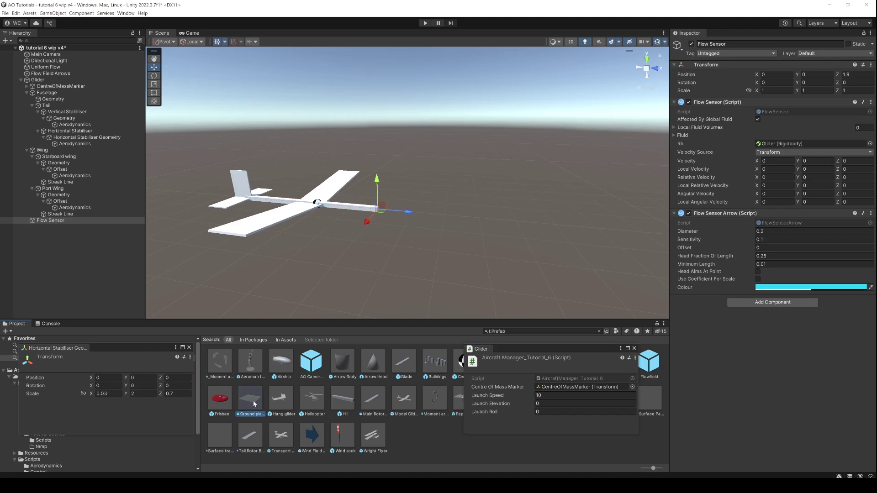
{"action": "left_click_drag", "start_coordinate": [254, 404], "coordinate": [77, 263]}
{"action": "left_click_drag", "start_coordinate": [164, 352], "coordinate": [159, 378]}
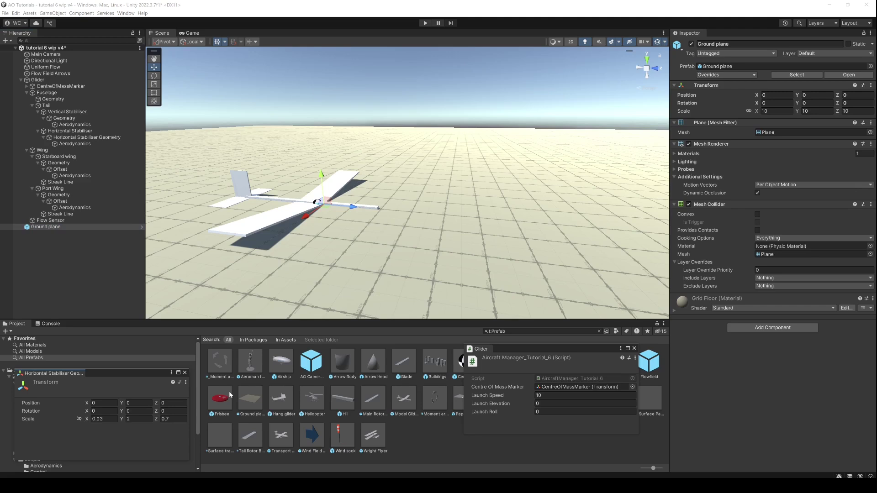
{"action": "left_click_drag", "start_coordinate": [251, 368], "coordinate": [105, 291]}
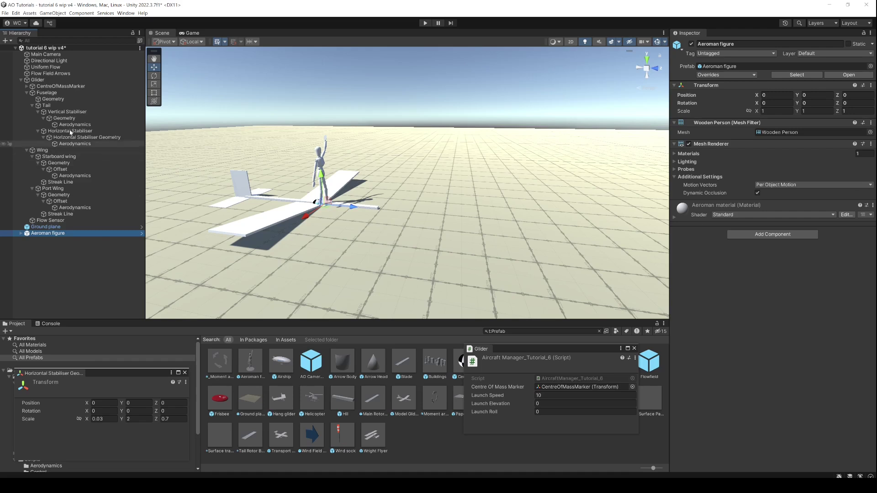
Move the Glider onto the Aeroman figure's raised hand, at about X -0.59, Y 2.22, Z 0.119
{"action": "left_click", "coordinate": [37, 80]}
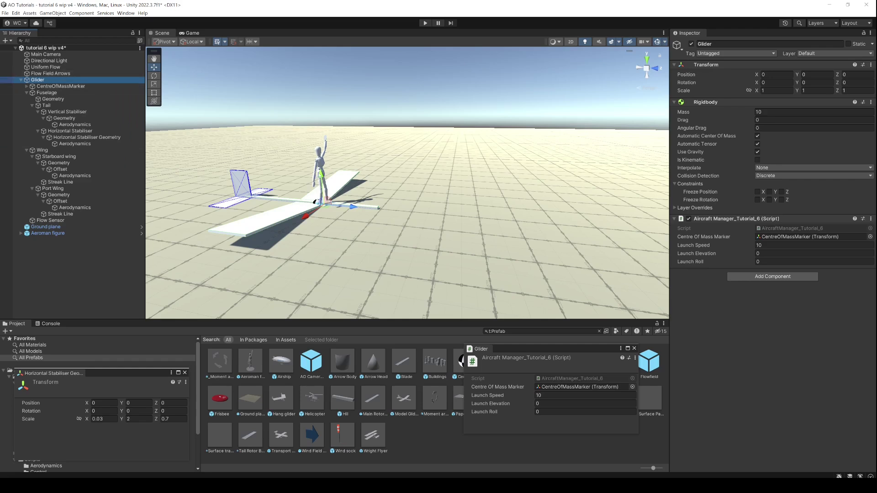
{"action": "left_click_drag", "start_coordinate": [321, 178], "coordinate": [324, 109]}
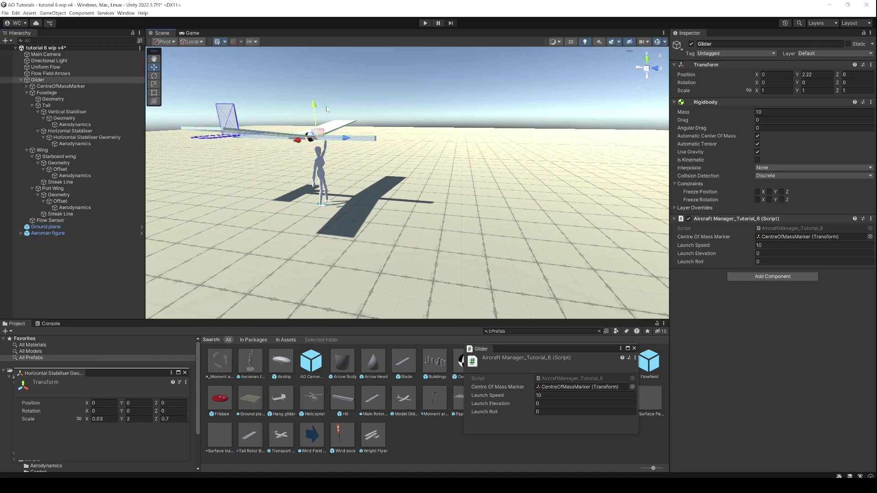
{"action": "left_click_drag", "start_coordinate": [358, 148], "coordinate": [256, 156], "text": "alt"}
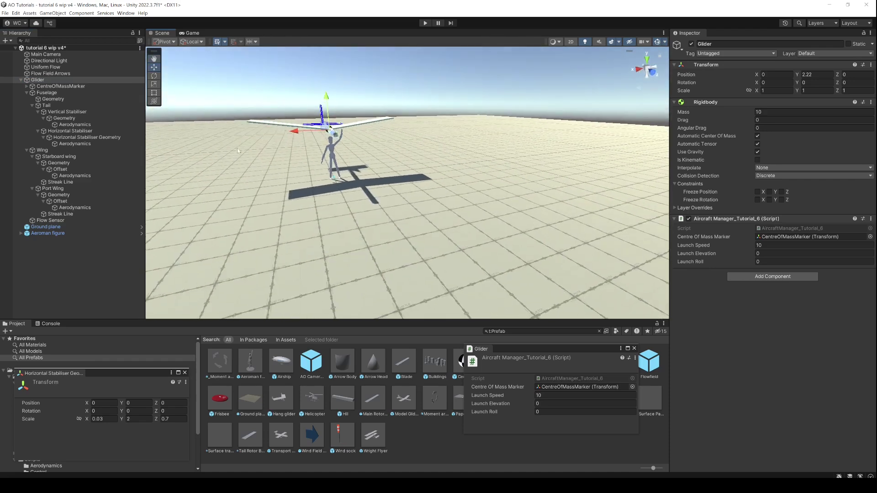
{"action": "left_click_drag", "start_coordinate": [295, 132], "coordinate": [425, 144]}
{"action": "scroll", "coordinate": [458, 130], "scroll_direction": "up", "scroll_amount": 5}
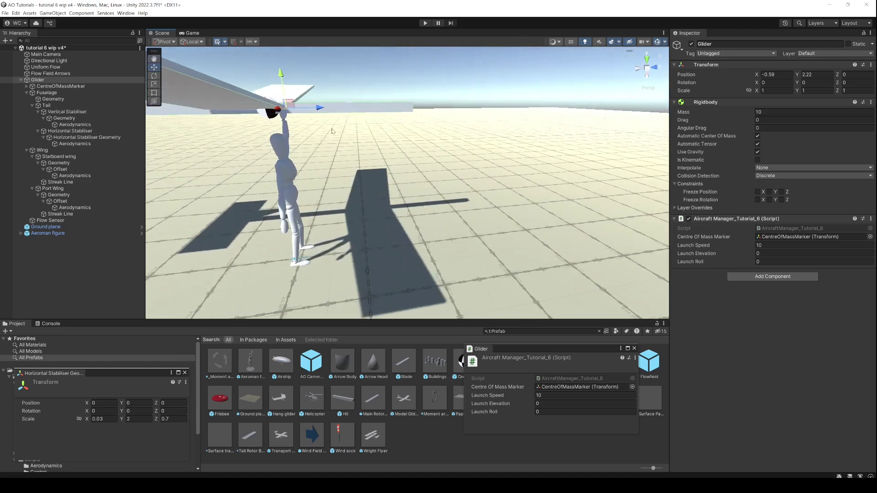
{"action": "left_click_drag", "start_coordinate": [320, 108], "coordinate": [329, 108]}
{"action": "scroll", "coordinate": [412, 167], "scroll_direction": "down", "scroll_amount": 8}
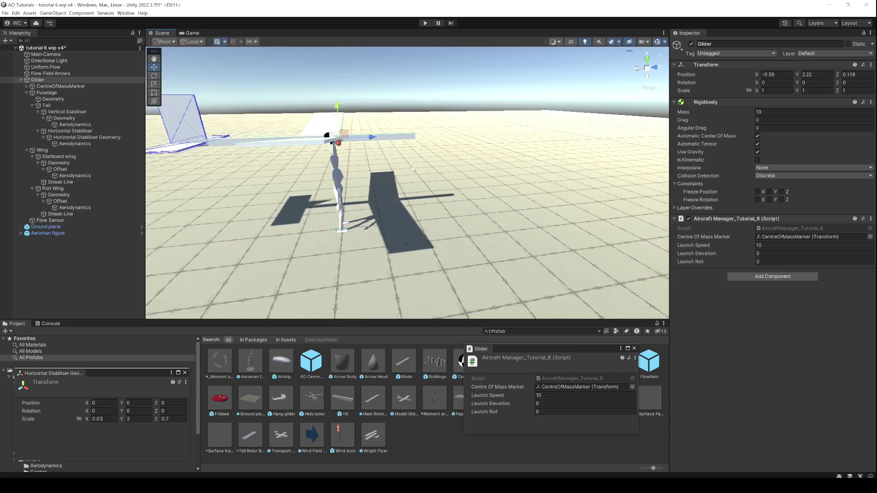
{"action": "scroll", "coordinate": [412, 168], "scroll_direction": "up", "scroll_amount": 4}
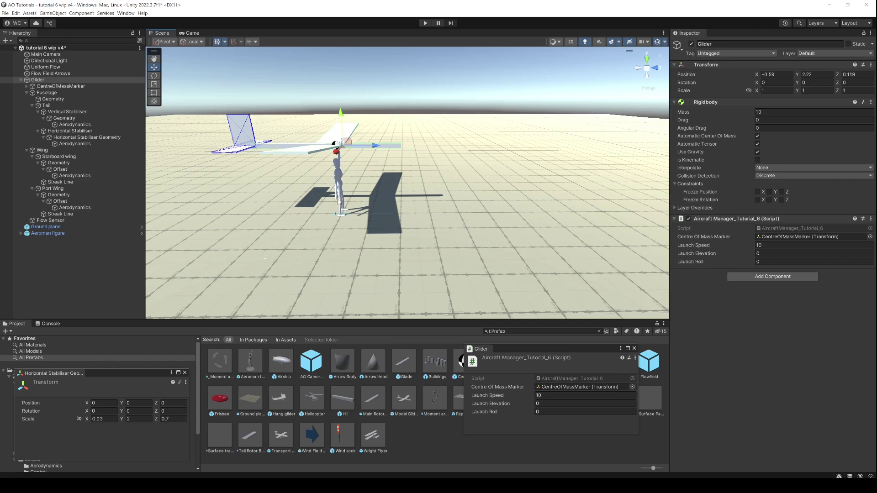
Set the Uniform Flow speed to 0 and place the script's separate properties window beside the Glider script window
{"action": "left_click", "coordinate": [53, 67]}
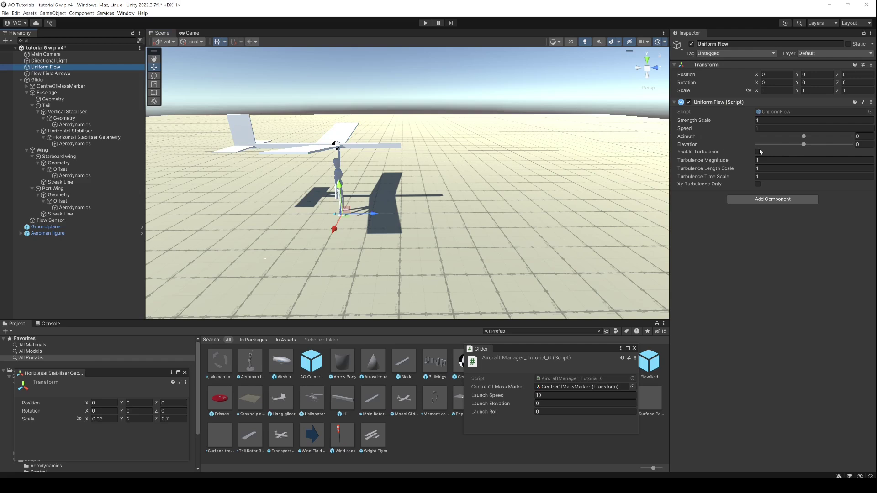
{"action": "left_click", "coordinate": [777, 128]}
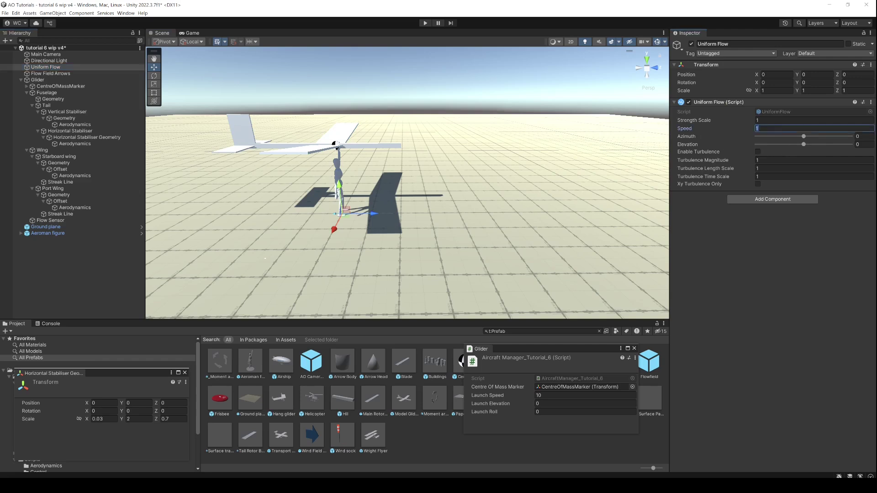
{"action": "type", "text": "0"}
{"action": "left_click", "coordinate": [871, 102]}
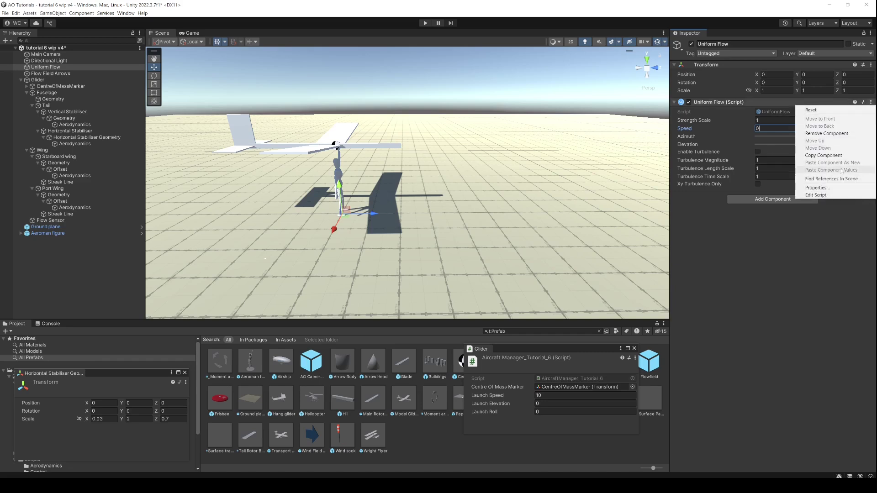
{"action": "left_click", "coordinate": [818, 188]}
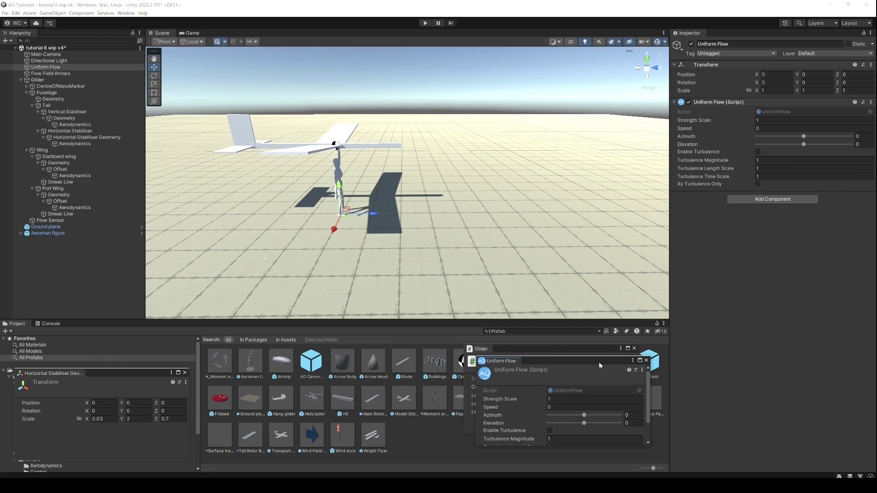
{"action": "left_click_drag", "start_coordinate": [582, 358], "coordinate": [767, 364]}
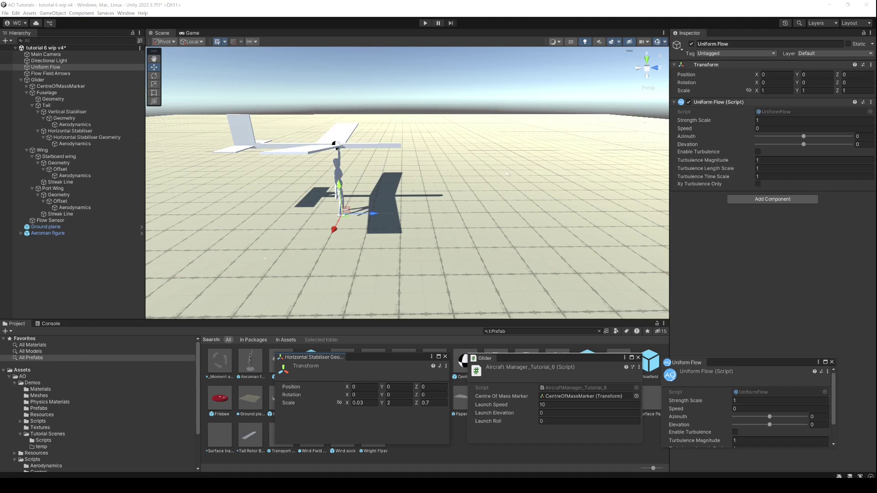
Run the scene in play mode with the flight path in view to observe the Glider's launch, and stop the run
{"action": "scroll", "coordinate": [512, 194], "scroll_direction": "down", "scroll_amount": 4}
{"action": "scroll", "coordinate": [522, 214], "scroll_direction": "down", "scroll_amount": 3}
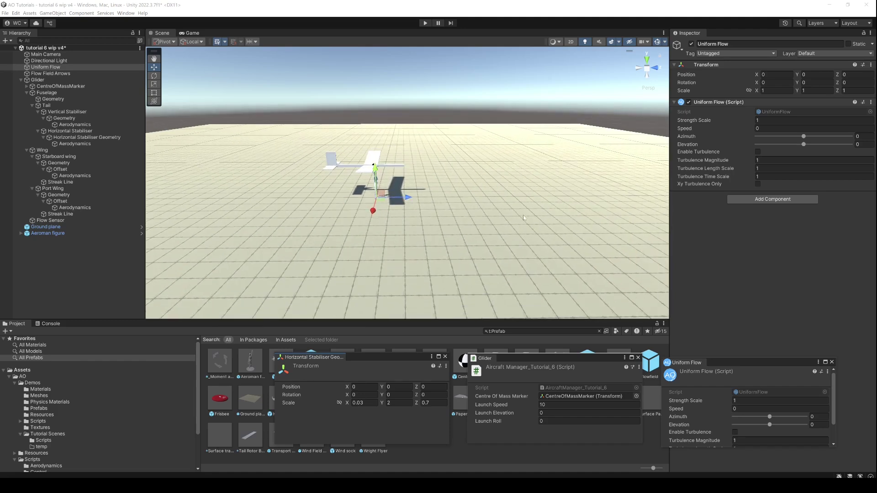
{"action": "middle_click_drag", "start_coordinate": [530, 199], "coordinate": [409, 187]}
{"action": "scroll", "coordinate": [428, 222], "scroll_direction": "down", "scroll_amount": 2}
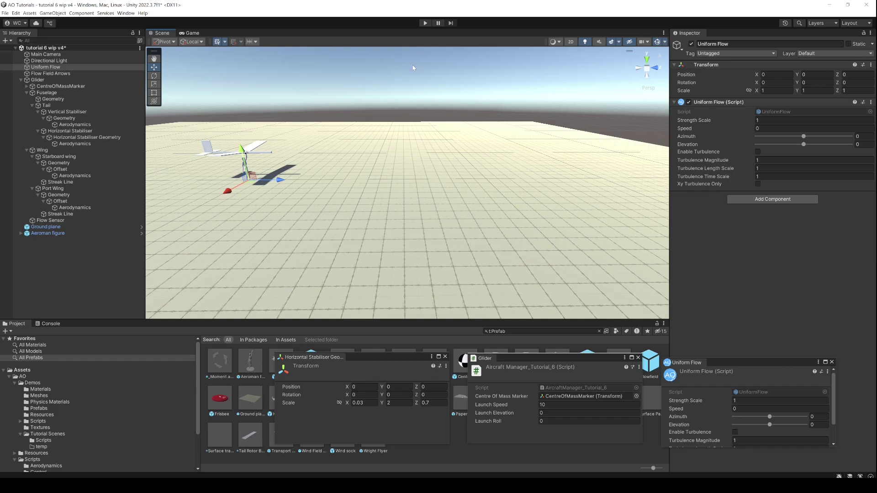
{"action": "left_click", "coordinate": [354, 142]}
{"action": "key", "text": "ctrl+p"}
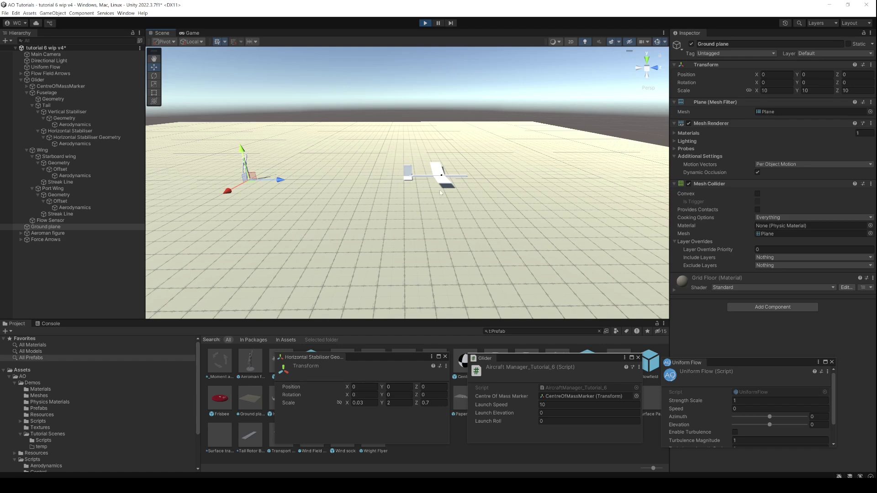
{"action": "scroll", "coordinate": [441, 192], "scroll_direction": "up", "scroll_amount": 2}
{"action": "scroll", "coordinate": [439, 190], "scroll_direction": "down", "scroll_amount": 1}
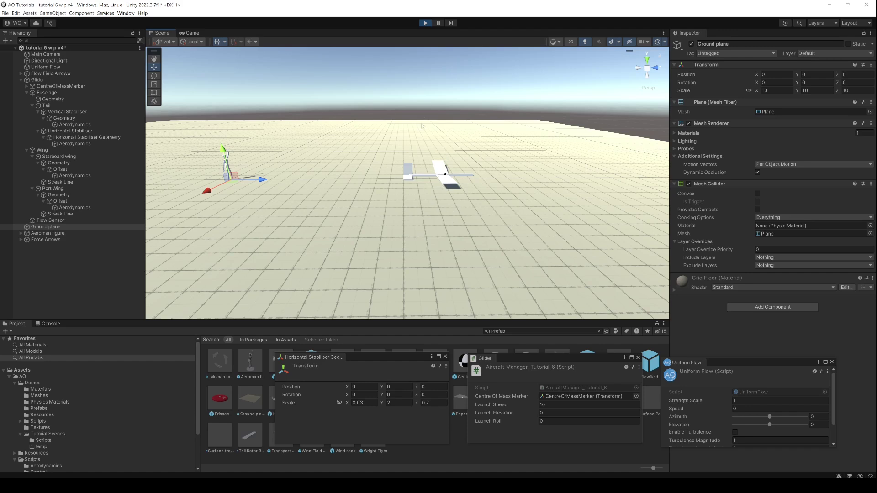
{"action": "left_click", "coordinate": [430, 24]}
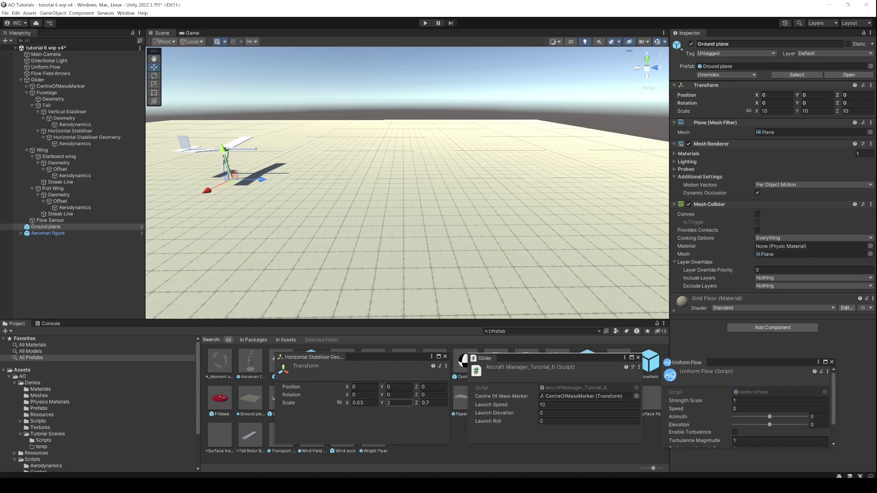
Set the Y rotation of the Horizontal Stabiliser Geometry to -5 and inspect the tail from a low side view
{"action": "left_click", "coordinate": [398, 395]}
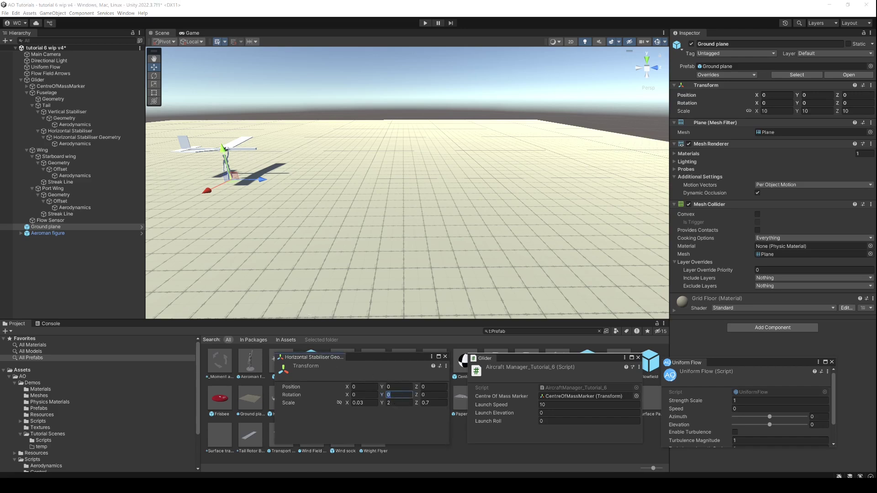
{"action": "type", "text": "-5"}
{"action": "scroll", "coordinate": [217, 154], "scroll_direction": "up", "scroll_amount": 3}
{"action": "middle_click_drag", "start_coordinate": [213, 149], "coordinate": [429, 200]}
{"action": "scroll", "coordinate": [429, 200], "scroll_direction": "up", "scroll_amount": 5}
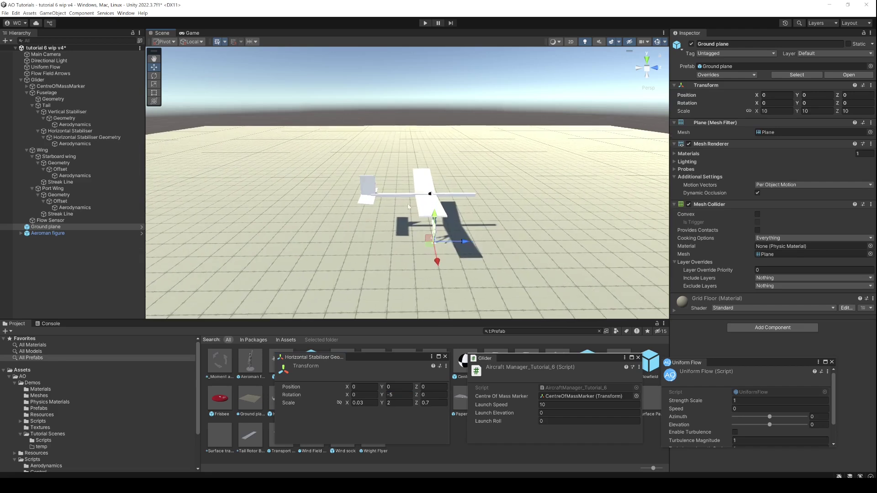
{"action": "middle_click_drag", "start_coordinate": [392, 223], "coordinate": [400, 254]}
{"action": "left_click_drag", "start_coordinate": [400, 254], "coordinate": [381, 210], "text": "alt"}
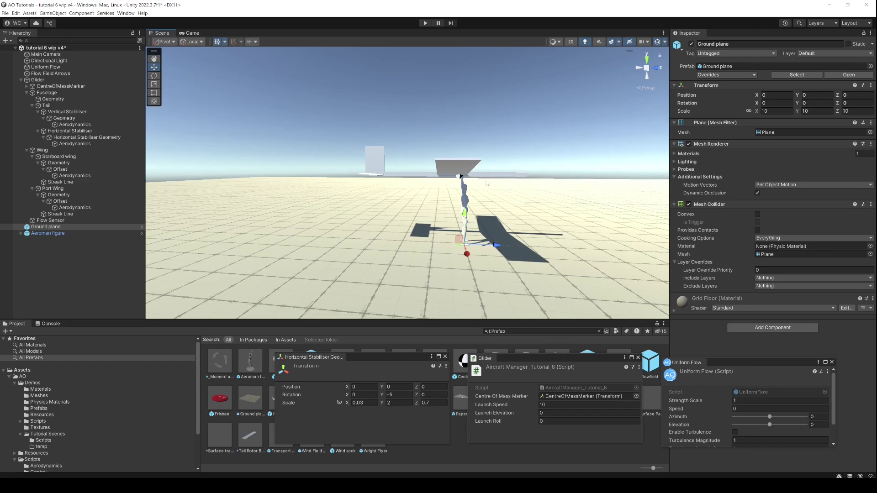
Widen the view along the flight path and run the scene to test the flight with the angled horizontal stabiliser
{"action": "scroll", "coordinate": [490, 189], "scroll_direction": "down", "scroll_amount": 5}
{"action": "scroll", "coordinate": [530, 193], "scroll_direction": "down", "scroll_amount": 6}
{"action": "middle_click_drag", "start_coordinate": [552, 200], "coordinate": [372, 180]}
{"action": "scroll", "coordinate": [450, 189], "scroll_direction": "down", "scroll_amount": 7}
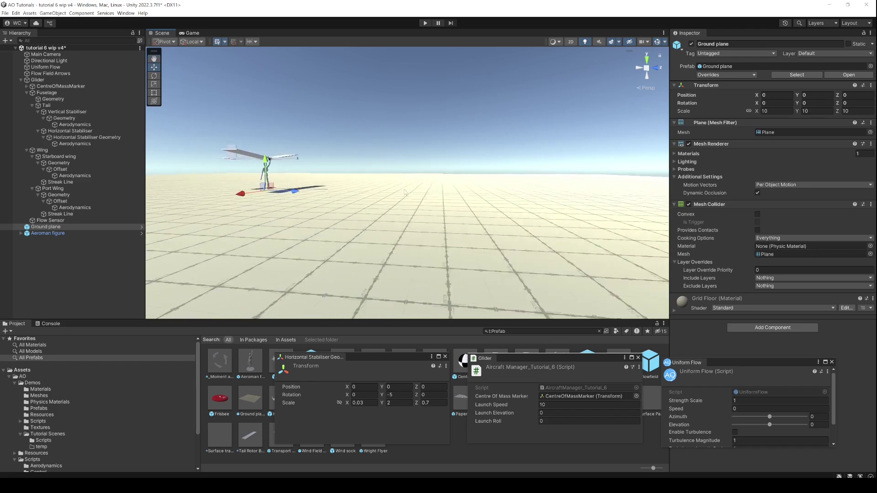
{"action": "middle_click_drag", "start_coordinate": [474, 193], "coordinate": [405, 190]}
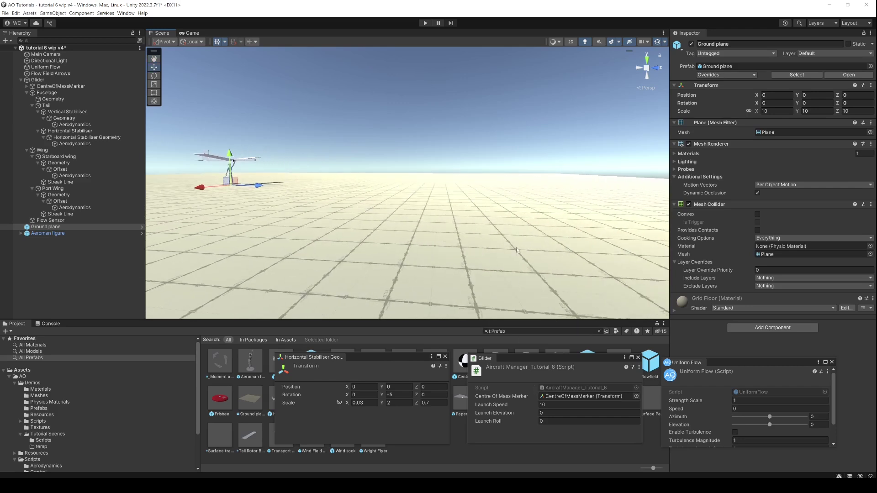
{"action": "key", "text": "ctrl+p"}
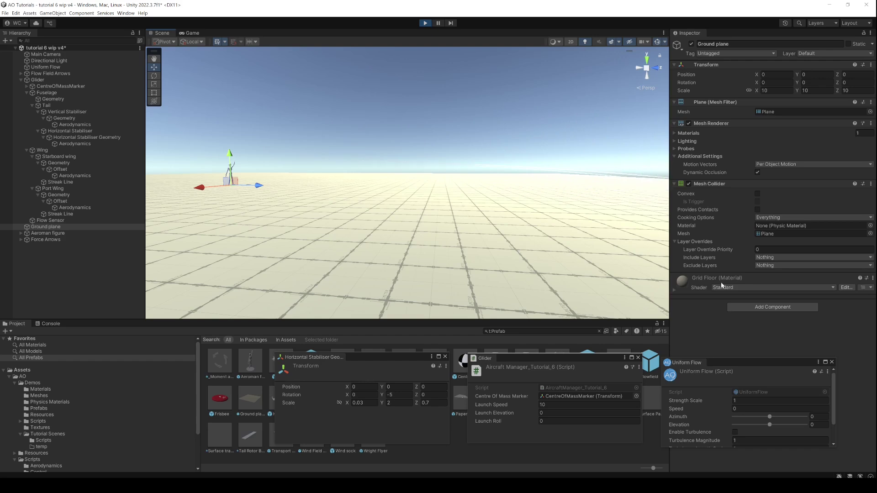
Bring the far end of the Glider's flight path into view and stop the test run
{"action": "scroll", "coordinate": [587, 228], "scroll_direction": "down", "scroll_amount": 3}
{"action": "middle_click_drag", "start_coordinate": [585, 230], "coordinate": [551, 234]}
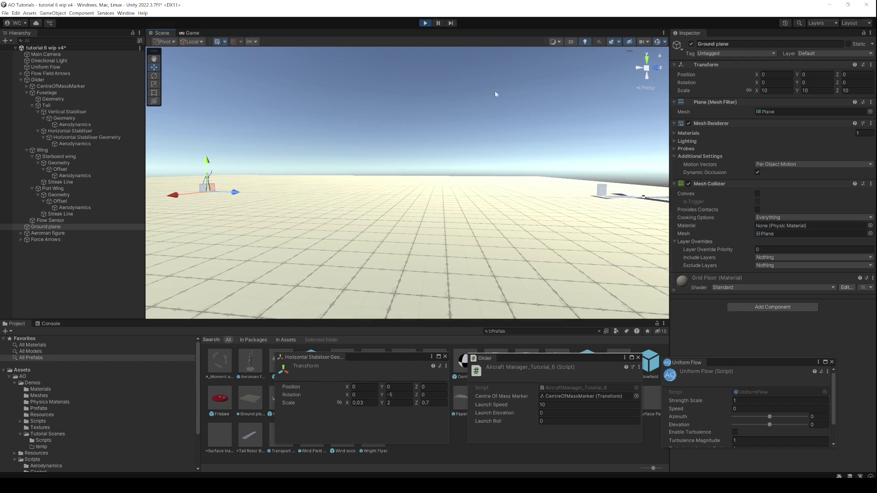
{"action": "key", "text": "ctrl+p"}
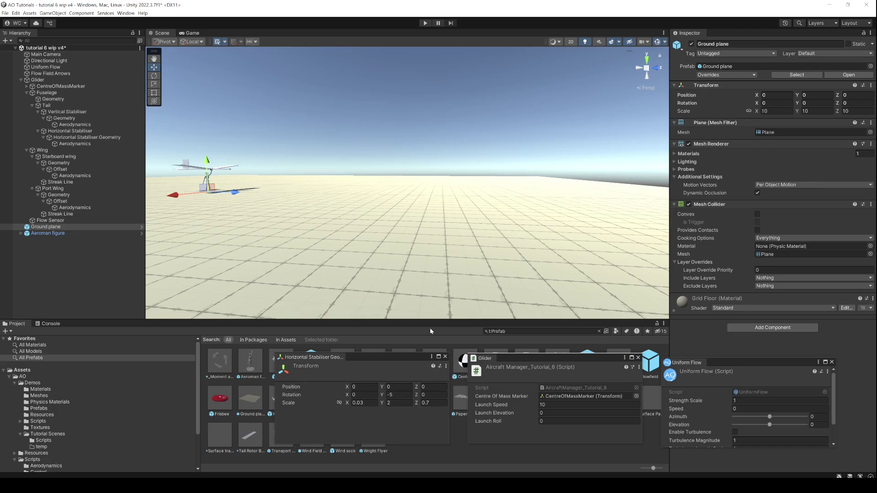
Set the Y rotation of the Horizontal Stabiliser Geometry to -10, run the scene to test the flight, and stop it
{"action": "left_click", "coordinate": [398, 395]}
{"action": "type", "text": "10"}
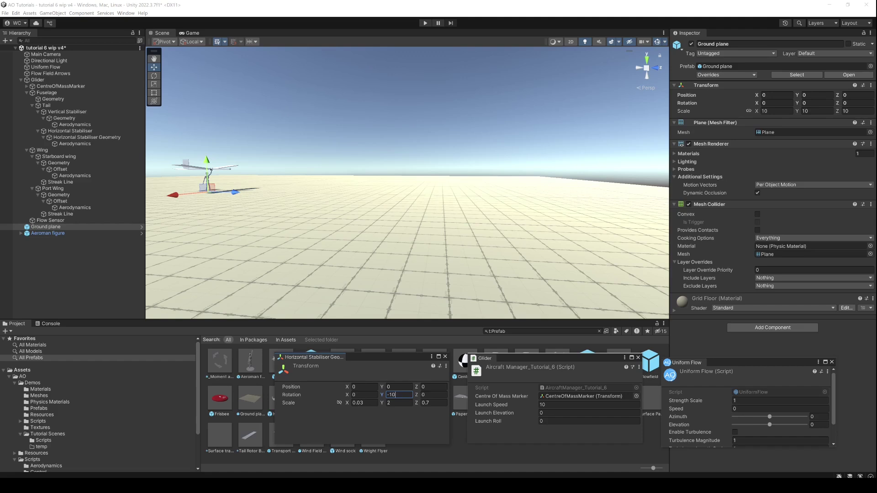
{"action": "key", "text": "ctrl+p"}
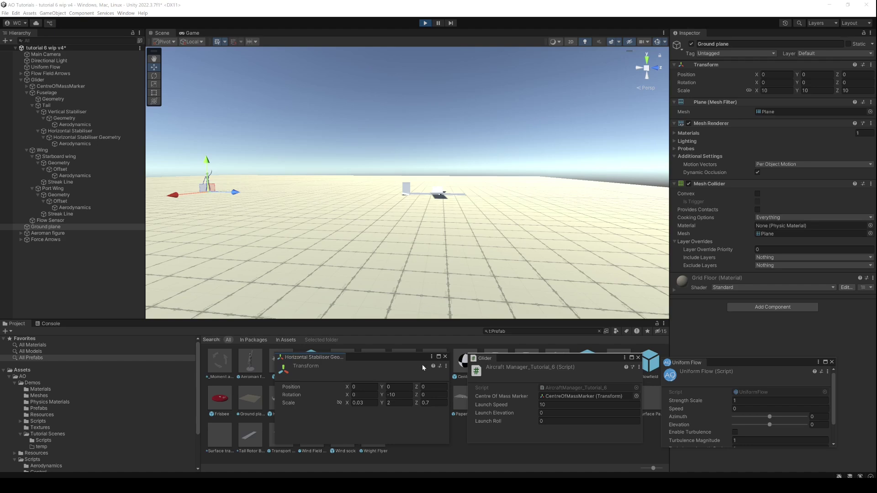
{"action": "key", "text": "ctrl+p"}
Test the flight with the Horizontal Stabiliser Geometry's Y rotation set to -15, and stop the run
{"action": "left_click", "coordinate": [398, 394]}
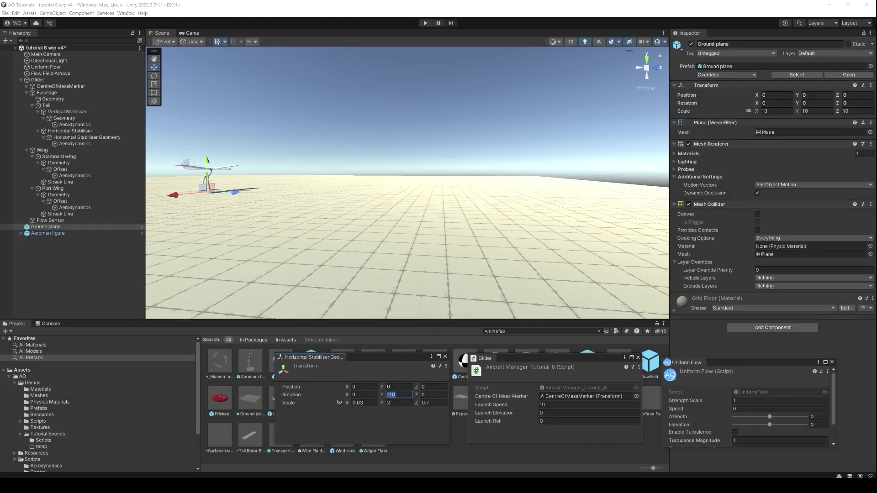
{"action": "left_click", "coordinate": [397, 394]}
{"action": "key", "text": "BackSpace"}
{"action": "type", "text": "5"}
{"action": "key", "text": "ctrl+p"}
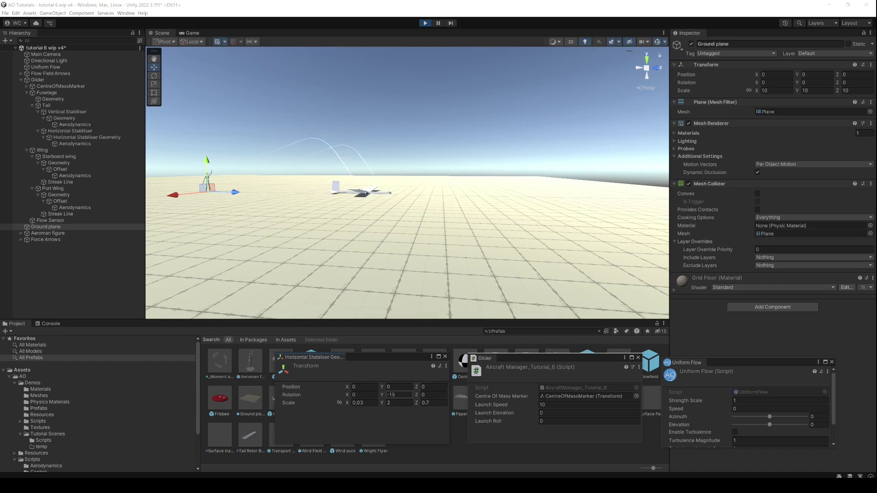
{"action": "key", "text": "ctrl+p"}
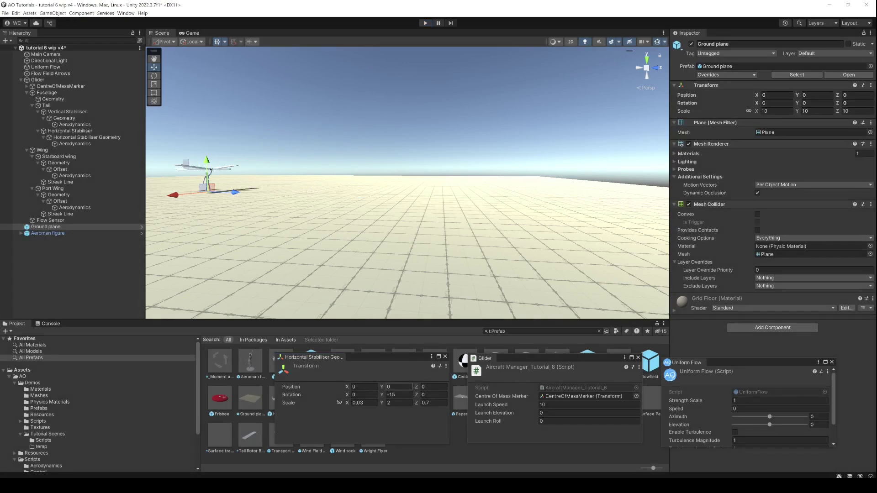
Return the Horizontal Stabiliser Geometry's Y rotation to -5, rerun the flight test, and stop the run
{"action": "left_click", "coordinate": [399, 395]}
{"action": "type", "text": "-5"}
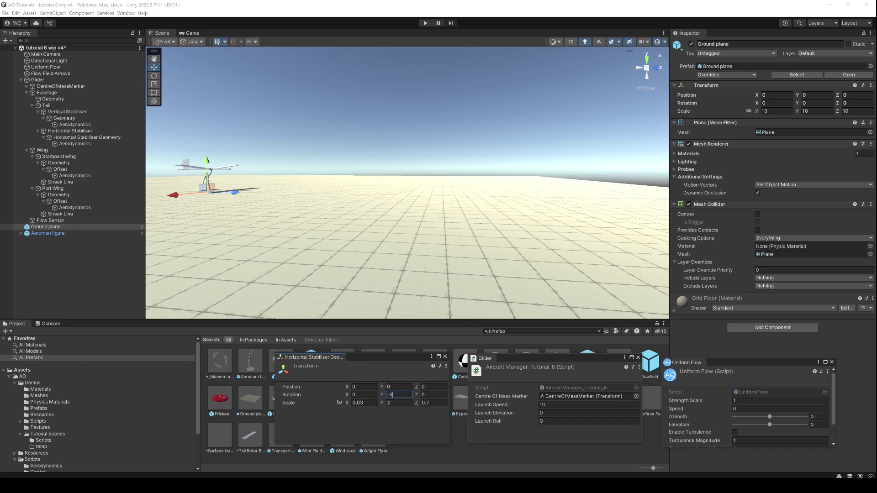
{"action": "key", "text": "ctrl+p"}
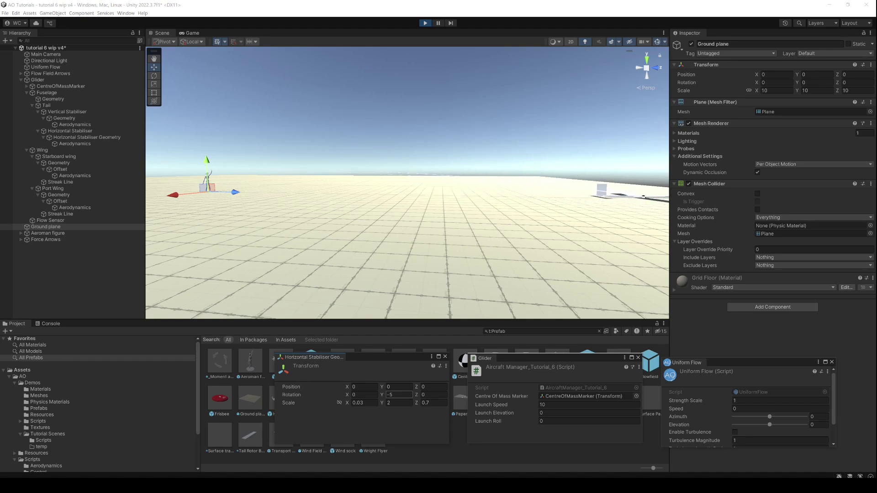
{"action": "left_click", "coordinate": [425, 24]}
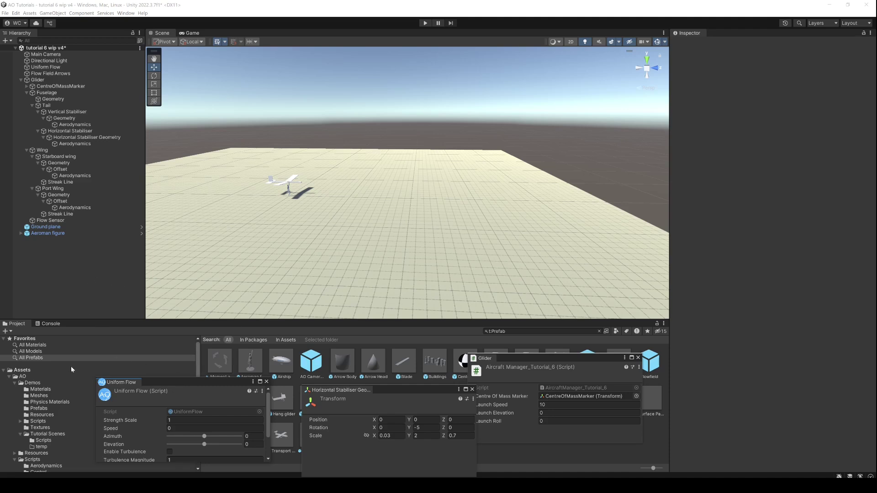
Add the AO Cameras prefab to the scene at position 0, 0, 0 and inspect its ground, orbit and chase cameras
{"action": "left_click_drag", "start_coordinate": [306, 364], "coordinate": [54, 277]}
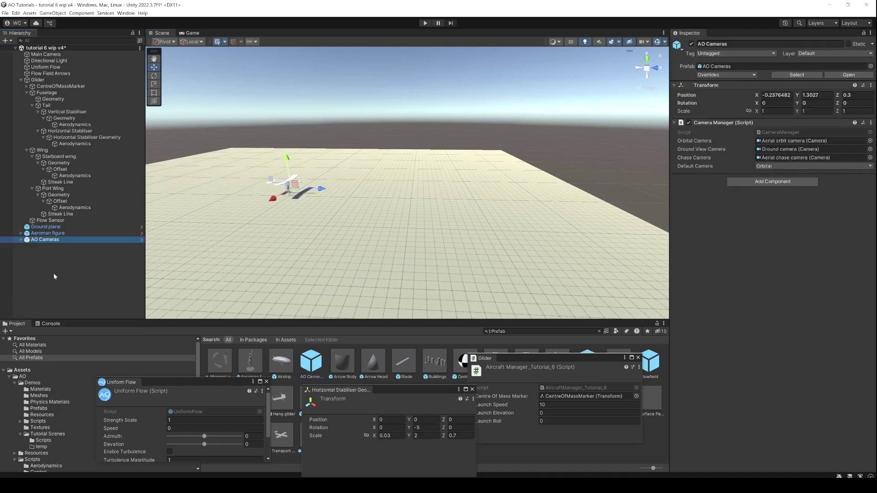
{"action": "left_click", "coordinate": [20, 239]}
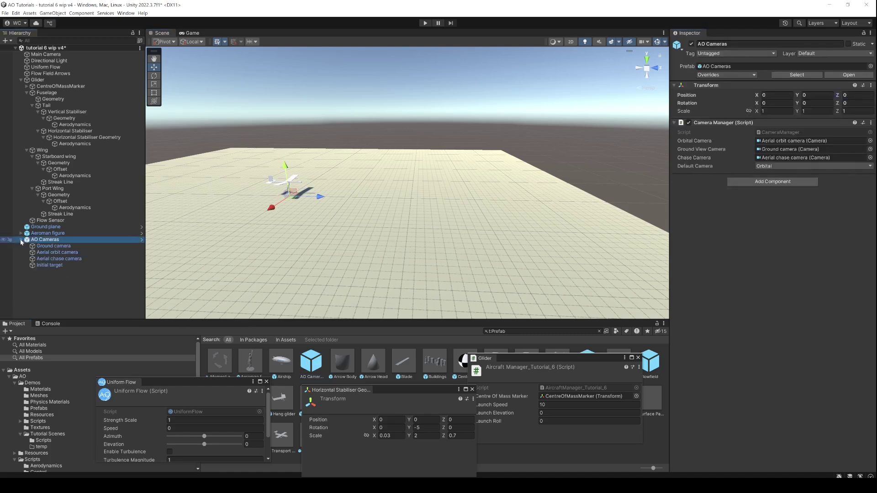
{"action": "left_click", "coordinate": [54, 246]}
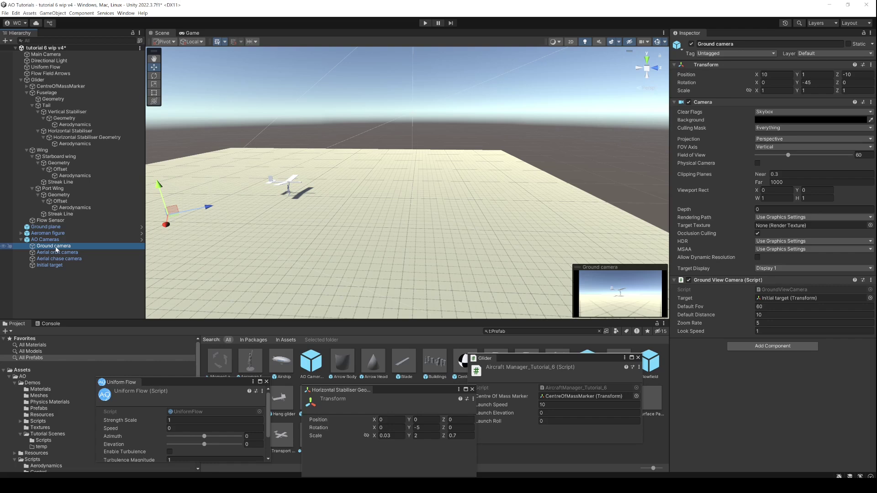
{"action": "left_click", "coordinate": [56, 253]}
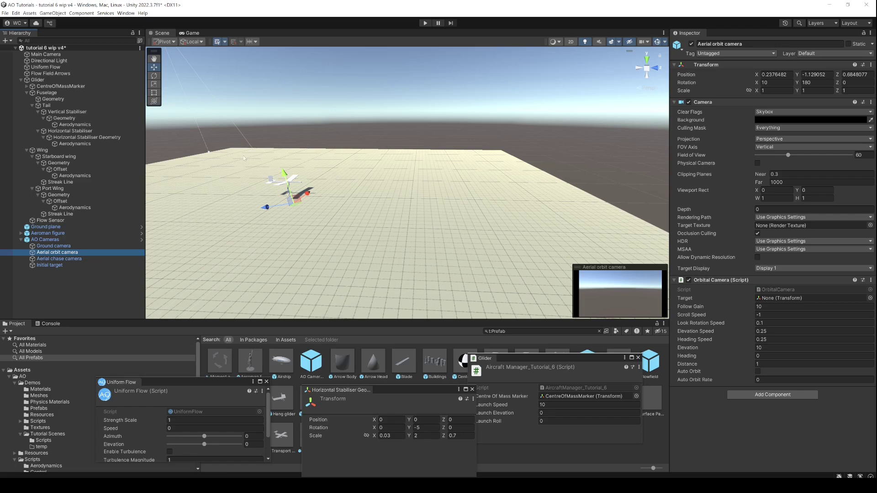
{"action": "left_click", "coordinate": [64, 259]}
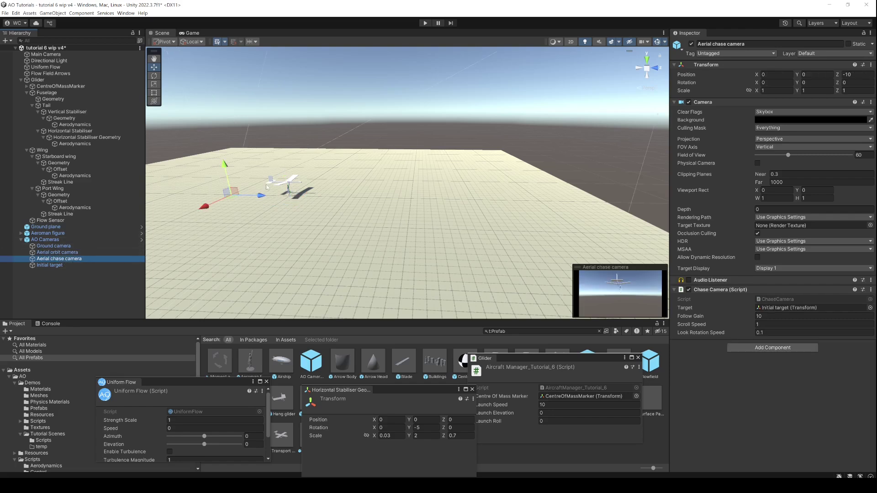
Configure the Ground camera with the Glider as target, position about X 9.45, Z 14.13, Y rotation about -132.6 and Default Distance 20
{"action": "left_click", "coordinate": [58, 246]}
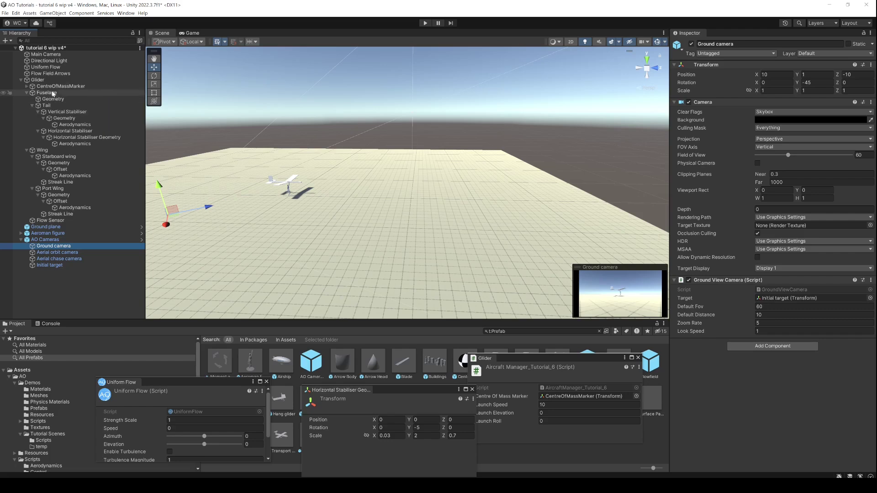
{"action": "left_click_drag", "start_coordinate": [45, 84], "coordinate": [772, 299]}
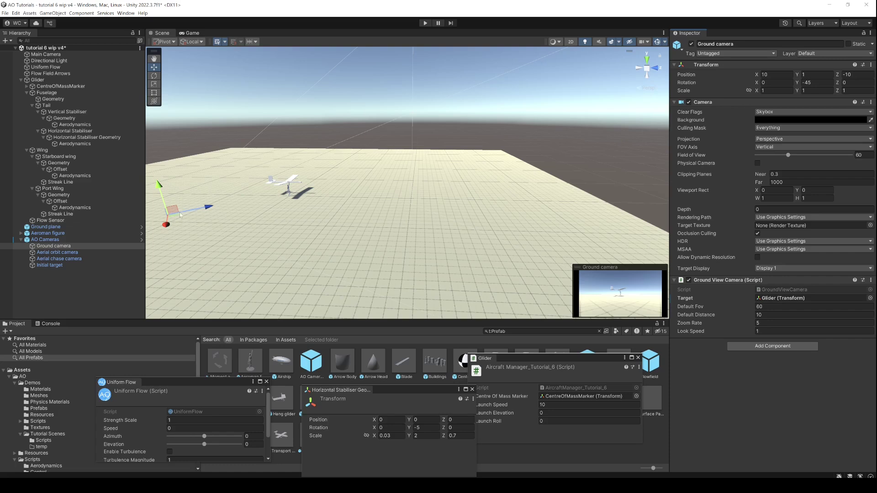
{"action": "left_click_drag", "start_coordinate": [173, 209], "coordinate": [371, 221]}
{"action": "double_click", "coordinate": [816, 83]}
{"action": "type", "text": "-105"}
{"action": "left_click_drag", "start_coordinate": [671, 87], "coordinate": [618, 90]}
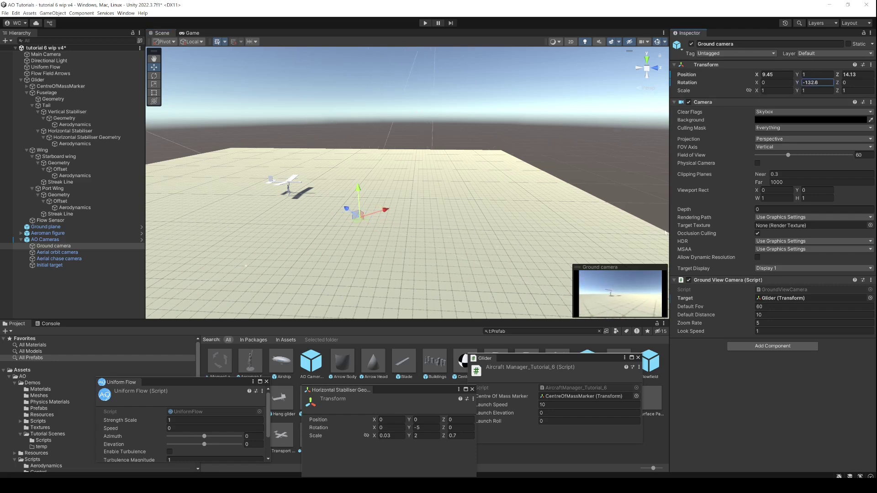
{"action": "left_click", "coordinate": [764, 316]}
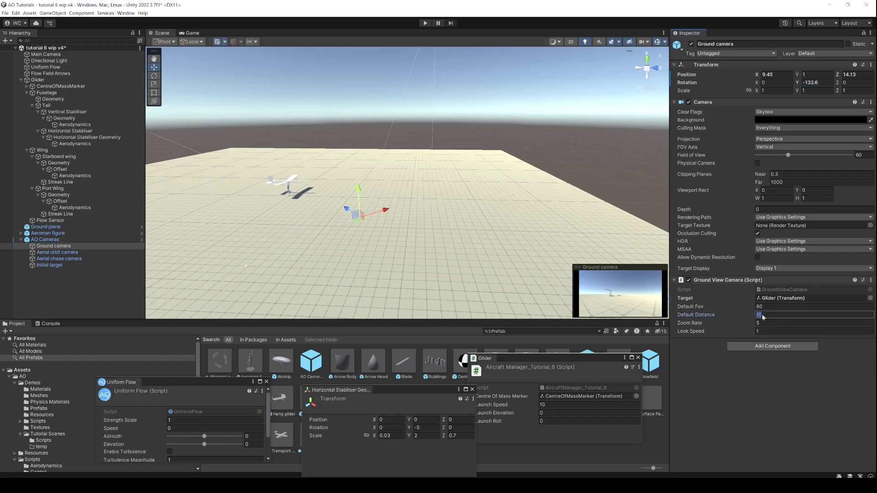
{"action": "type", "text": "20"}
Assign the Glider as target of the Aerial orbit camera, with Distance 15, and of the Aerial chase camera
{"action": "left_click", "coordinate": [74, 253]}
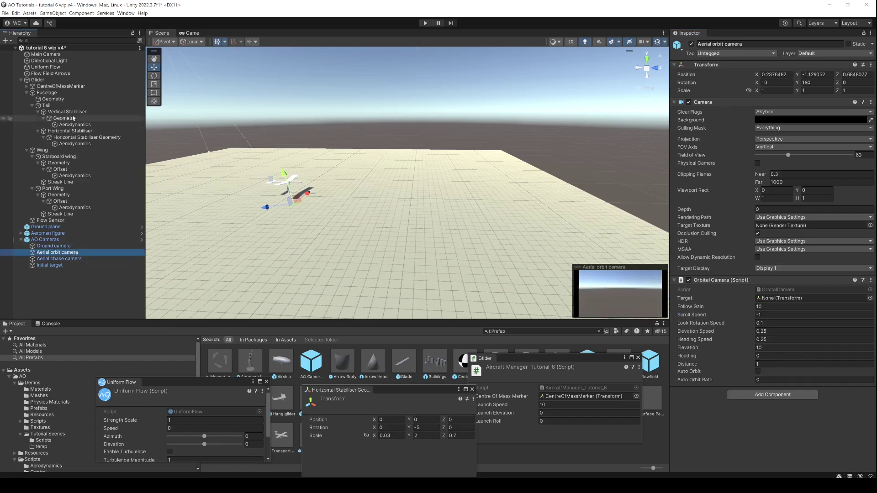
{"action": "left_click_drag", "start_coordinate": [40, 83], "coordinate": [773, 301]}
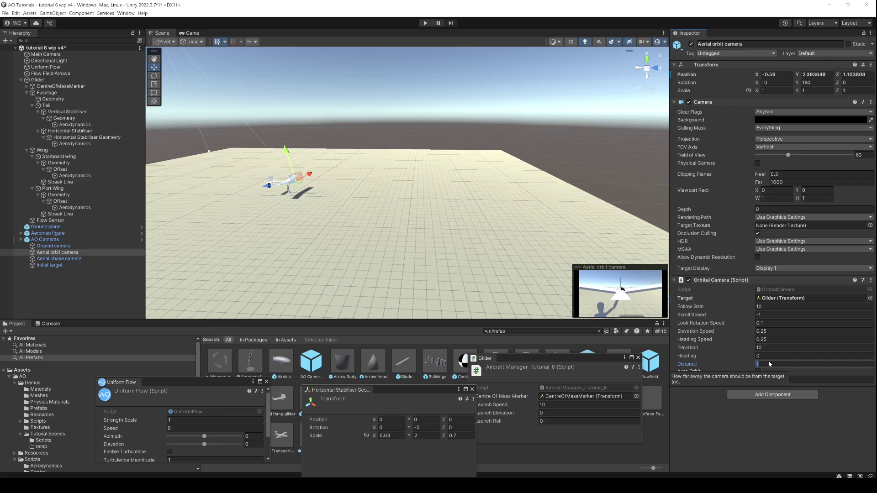
{"action": "type", "text": "15"}
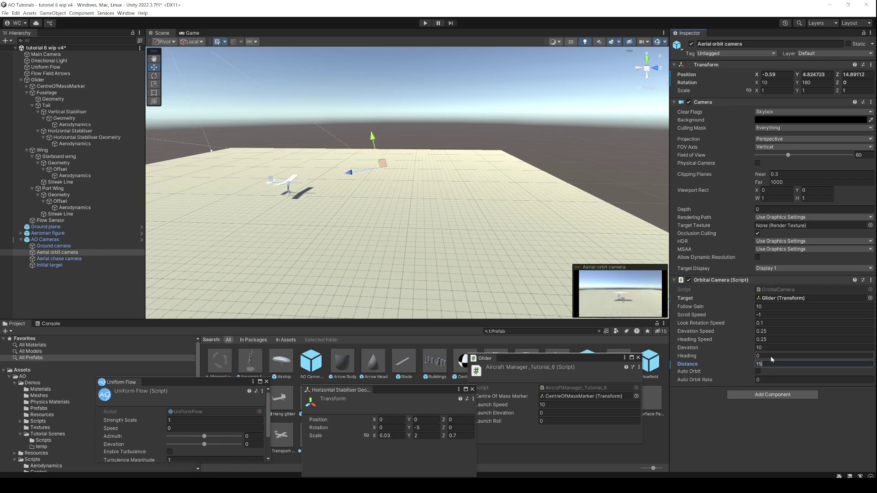
{"action": "left_click", "coordinate": [51, 260]}
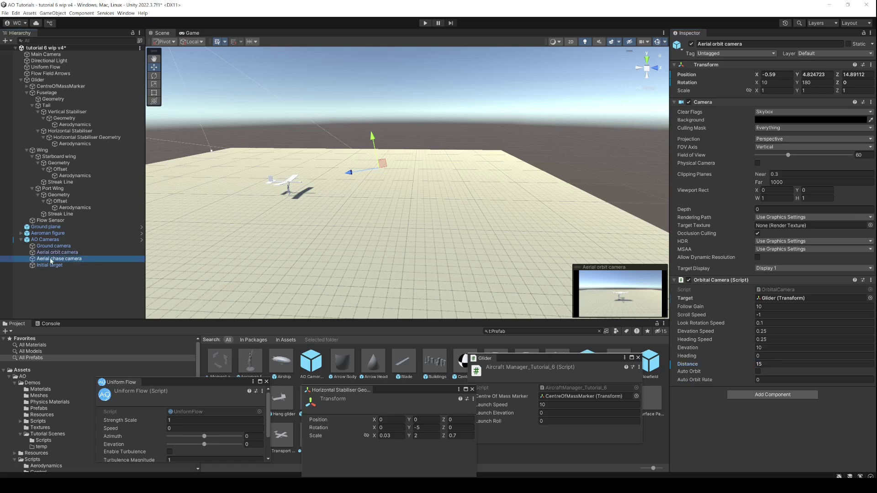
{"action": "left_click_drag", "start_coordinate": [45, 81], "coordinate": [811, 310]}
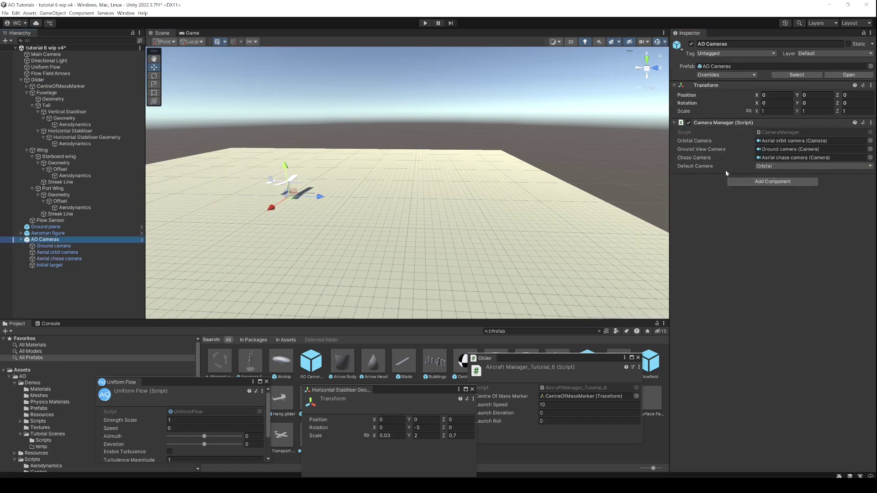
Set the Default Camera of AO Cameras to Ground View and the Game view's play behaviour to Play Focused
{"action": "left_click", "coordinate": [768, 170]}
{"action": "left_click", "coordinate": [773, 183]}
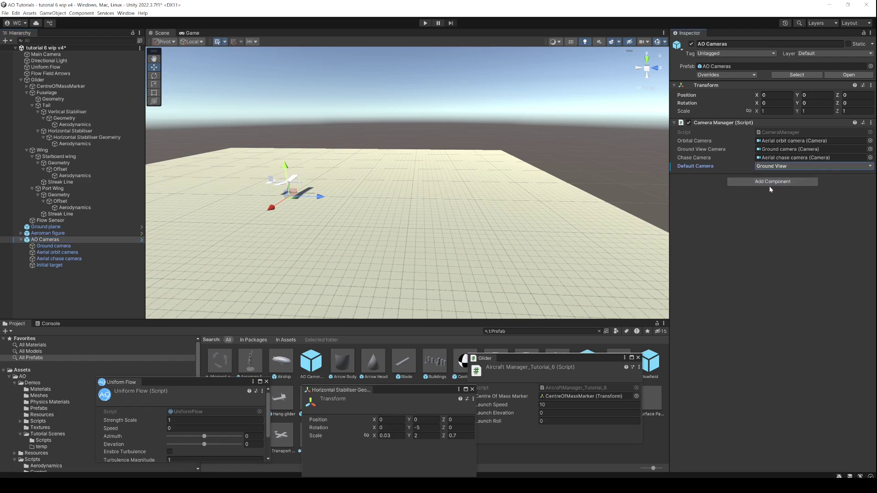
{"action": "key", "text": "ctrl+2"}
{"action": "left_click", "coordinate": [485, 41]}
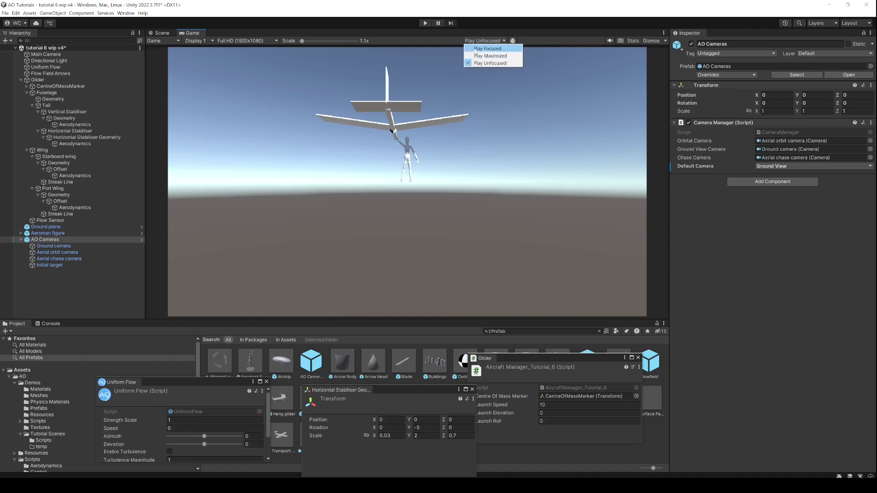
{"action": "left_click", "coordinate": [485, 63]}
Return to the Scene view with nothing selected, run the scene to watch the flight through the ground camera, and stop it
{"action": "left_click", "coordinate": [162, 33]}
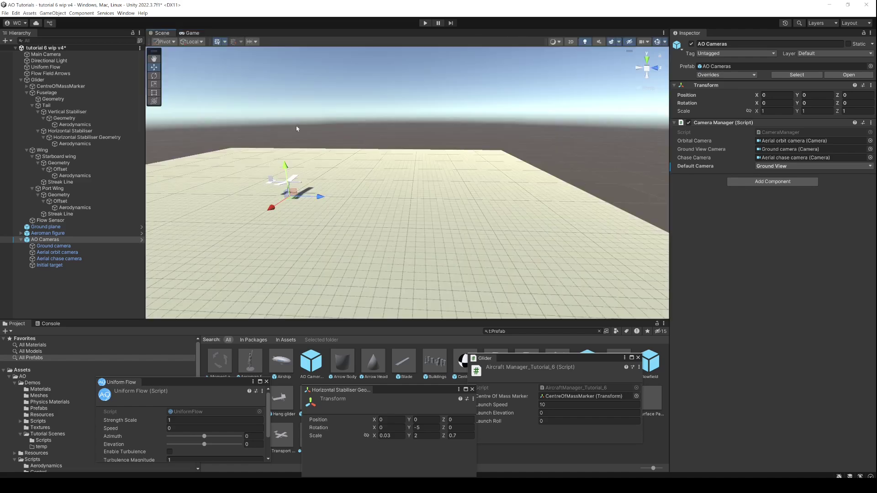
{"action": "left_click", "coordinate": [346, 151]}
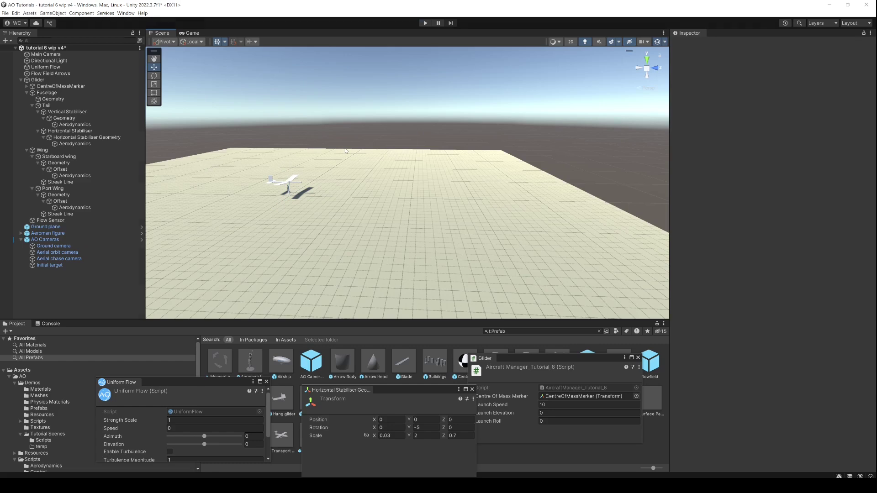
{"action": "key", "text": "ctrl+p"}
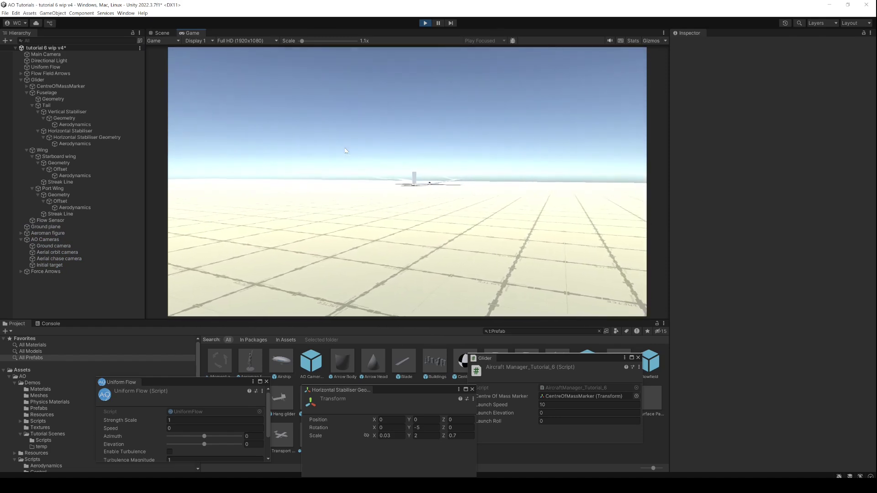
{"action": "left_click", "coordinate": [425, 24]}
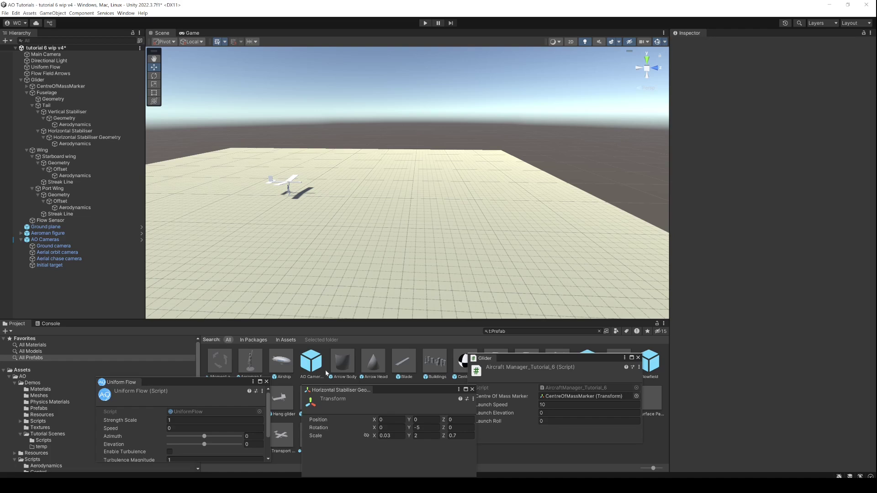
Test the flight with the Horizontal Stabiliser Geometry's Y rotation set to -15 and the Glider's Launch Speed set to 20
{"action": "left_click", "coordinate": [425, 427]}
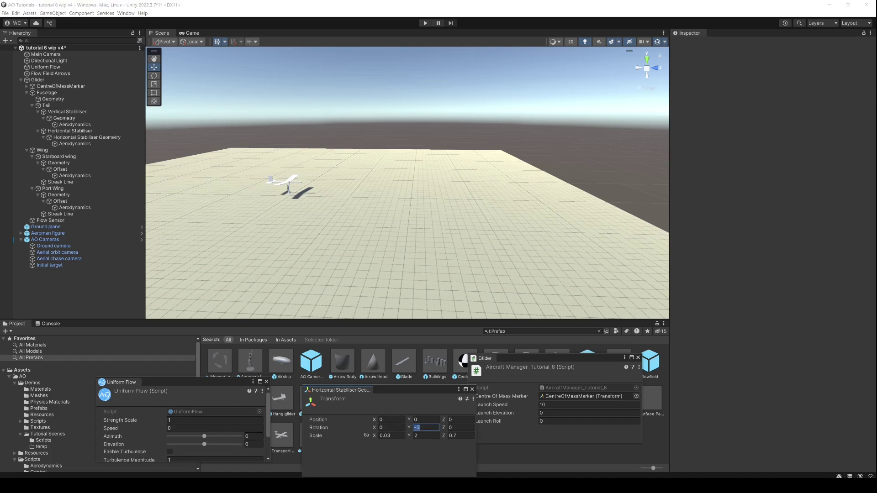
{"action": "type", "text": "15"}
{"action": "left_click", "coordinate": [550, 406]}
{"action": "type", "text": "2"}
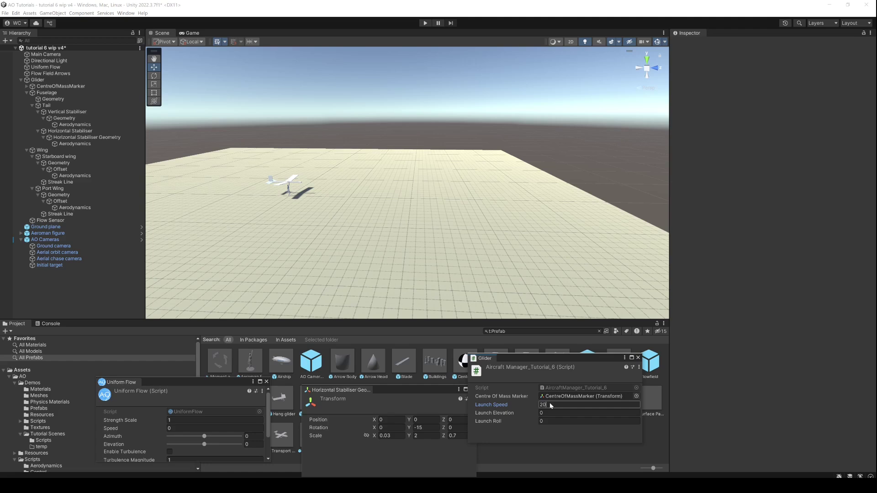
{"action": "key", "text": "ctrl+p"}
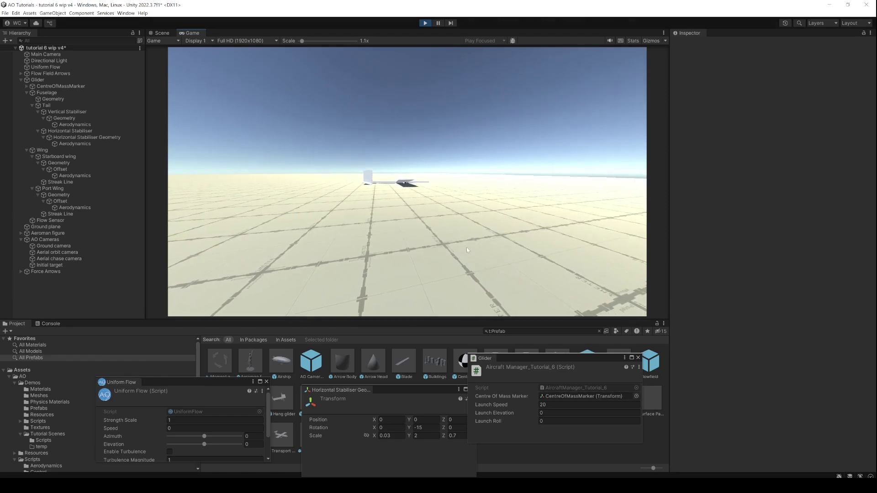
{"action": "key", "text": "ctrl+p"}
Set the Glider's Launch Speed to 25 and run the scene to test the faster launch
{"action": "left_click", "coordinate": [543, 405]}
{"action": "left_click", "coordinate": [553, 405]}
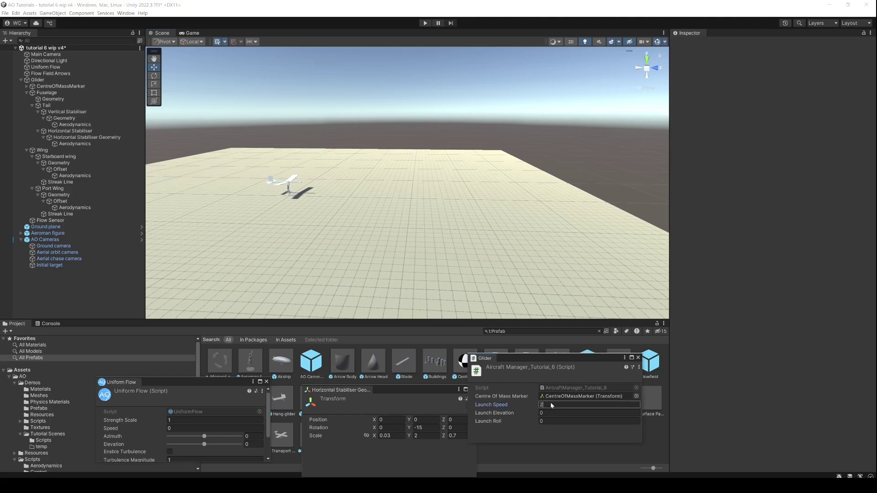
{"action": "key", "text": "ctrl+p"}
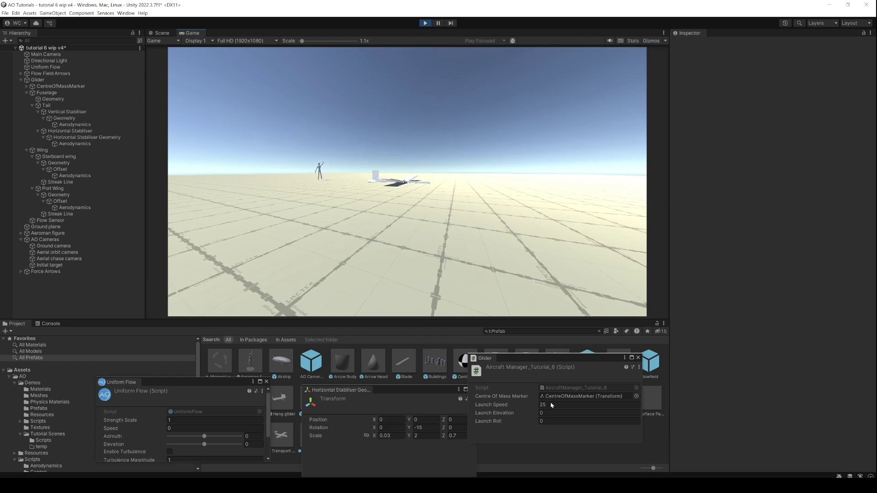
Stop the scene and switch the Default Camera of AO Cameras to the orbital camera
{"action": "left_click", "coordinate": [422, 22]}
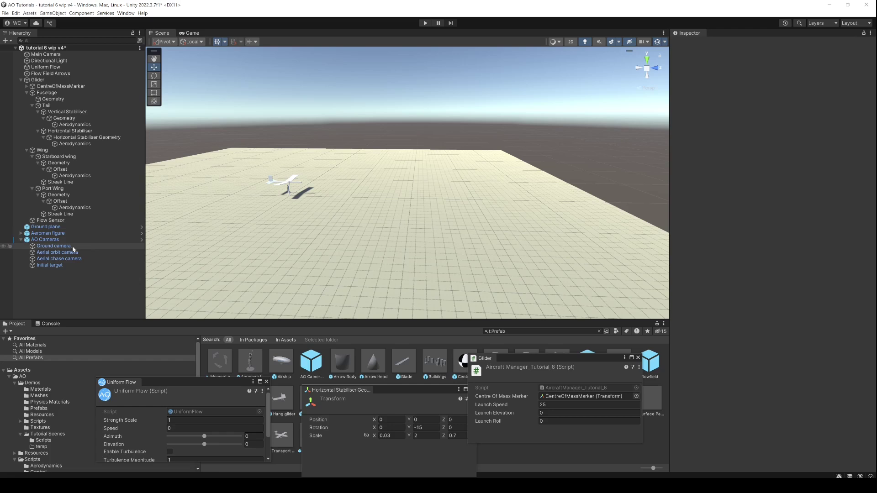
{"action": "left_click", "coordinate": [53, 240]}
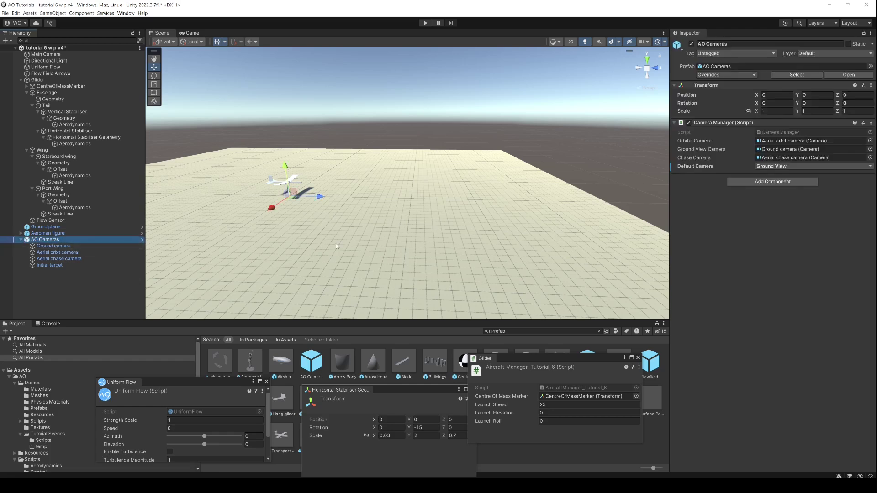
{"action": "left_click", "coordinate": [772, 166]}
{"action": "left_click", "coordinate": [777, 189]}
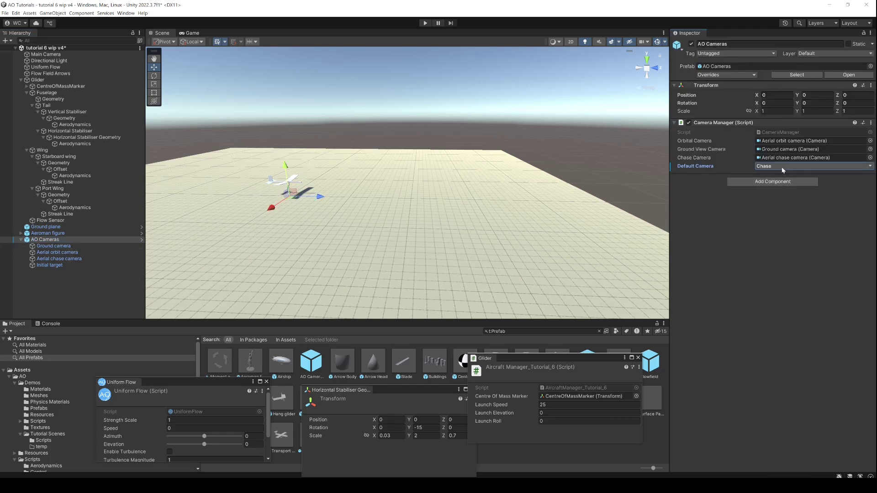
{"action": "left_click", "coordinate": [782, 166]}
{"action": "left_click", "coordinate": [783, 174]}
Enable Auto Orbit on the Aerial orbit camera and set its Auto Orbit Rate to 30
{"action": "left_click", "coordinate": [47, 253]}
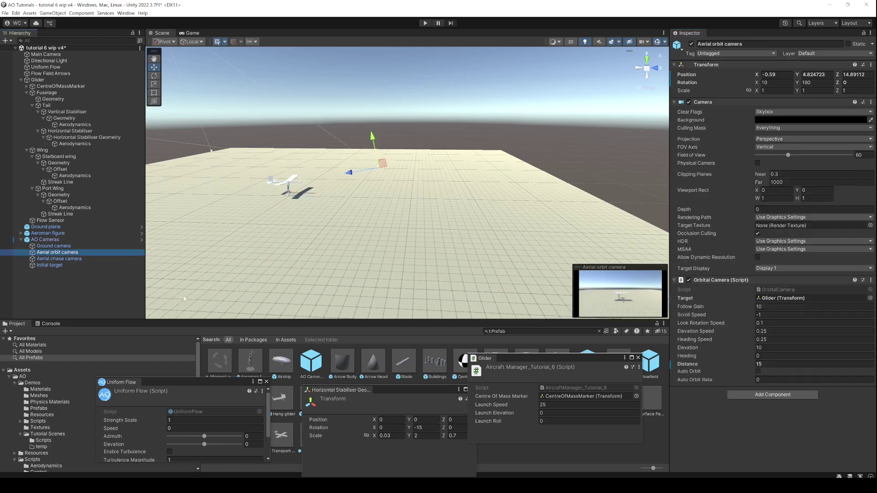
{"action": "left_click", "coordinate": [758, 371]}
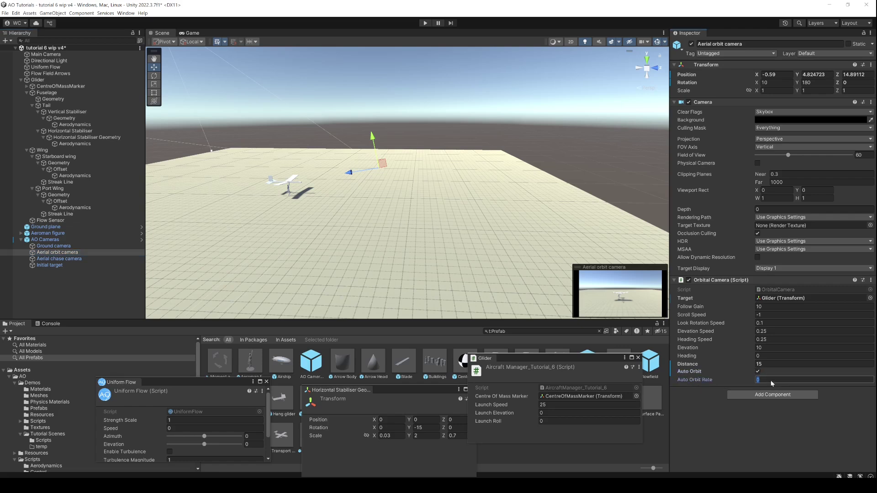
{"action": "type", "text": "30"}
{"action": "left_click", "coordinate": [714, 437]}
Run the scene to watch the flight through the automatically orbiting camera, and stop it
{"action": "left_click", "coordinate": [434, 153]}
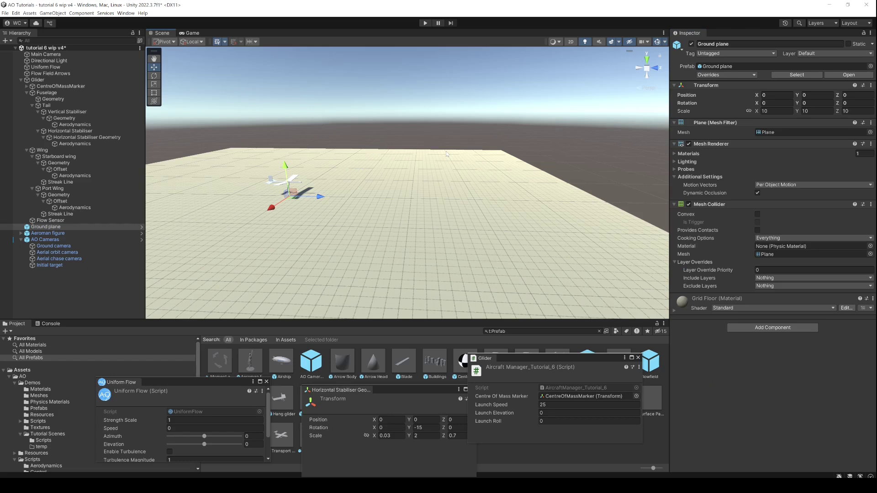
{"action": "key", "text": "ctrl+p"}
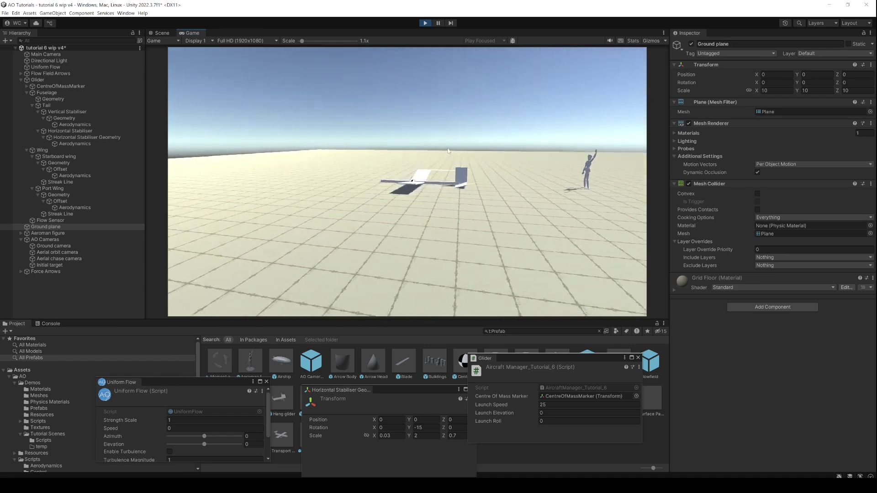
{"action": "left_click", "coordinate": [425, 23]}
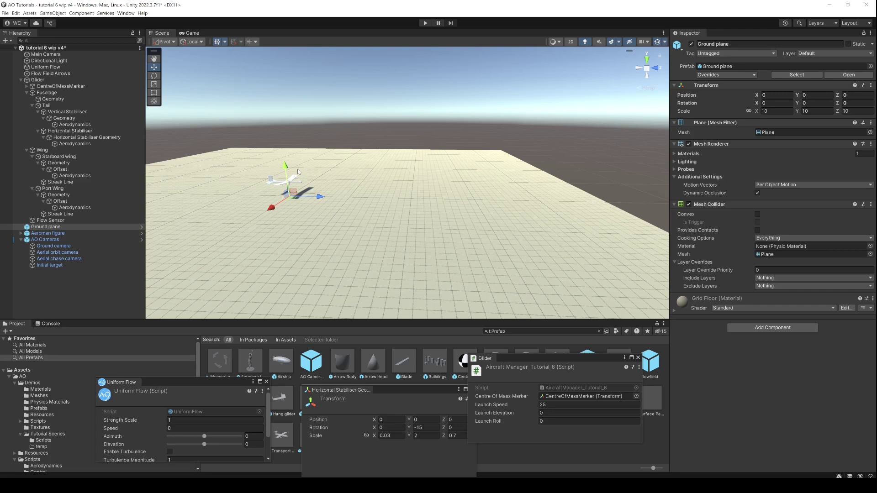
Try a different Fixed Timestep in the project's Time settings, restore it to 0.002, and close the settings
{"action": "left_click", "coordinate": [67, 221]}
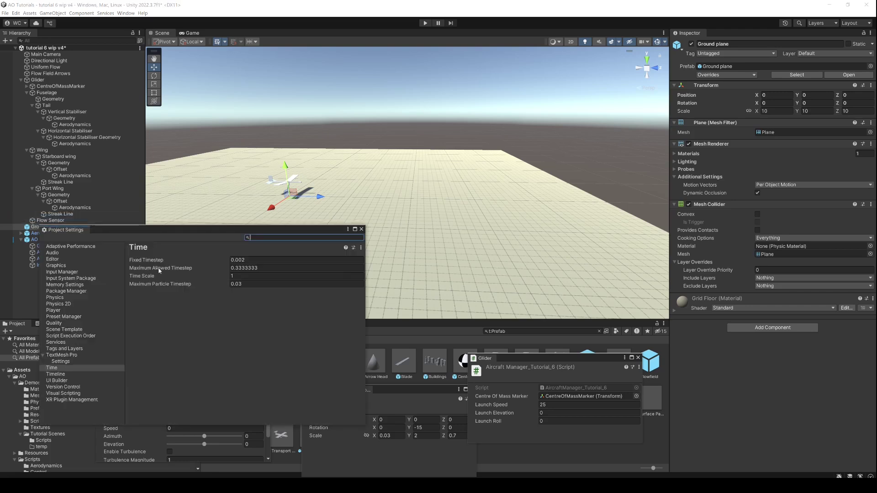
{"action": "left_click", "coordinate": [242, 260]}
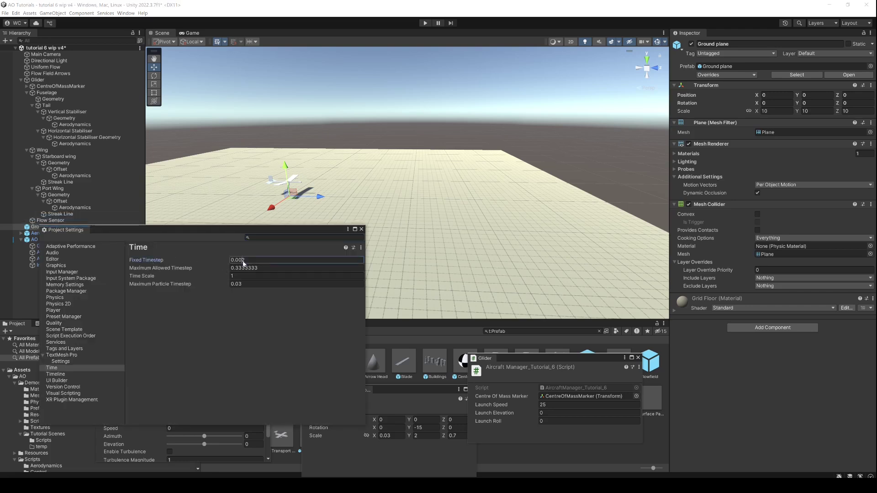
{"action": "left_click", "coordinate": [241, 262]}
{"action": "key", "text": "BackSpace"}
{"action": "type", "text": "0"}
{"action": "left_click", "coordinate": [361, 230]}
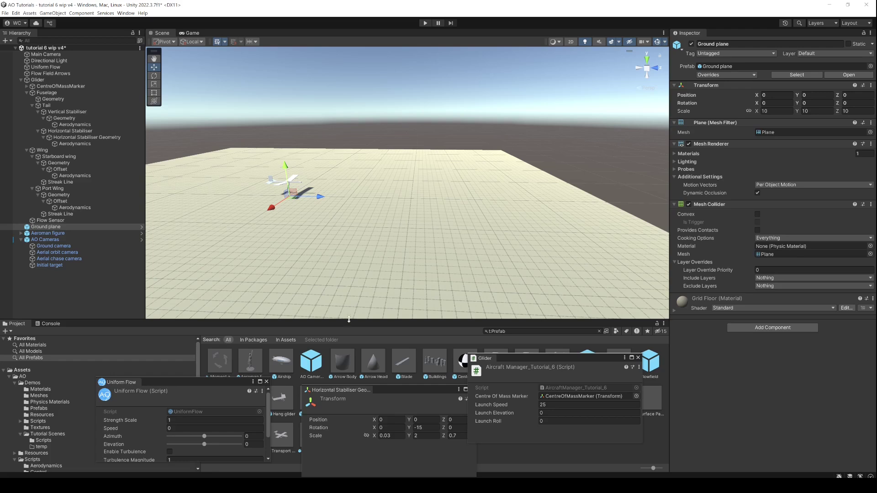
Test the flight with the Glider's Launch Speed set to 10 and the Horizontal Stabiliser Geometry's Y rotation set to -5
{"action": "left_click", "coordinate": [562, 404]}
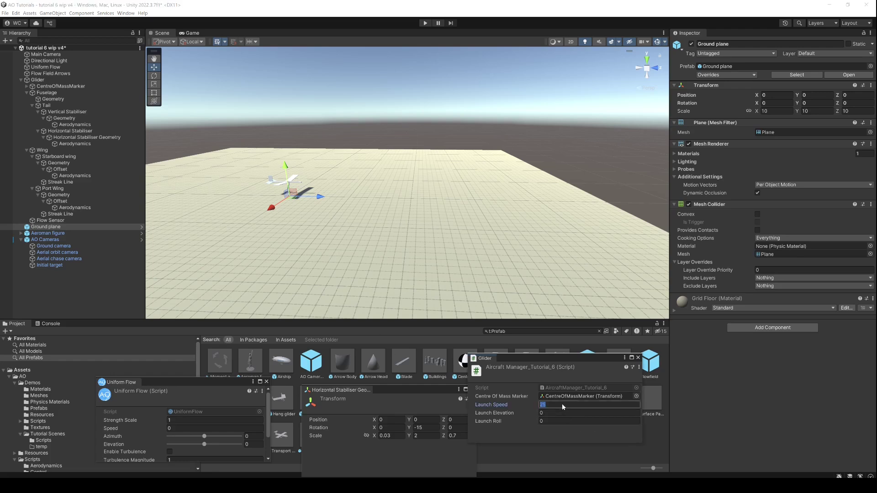
{"action": "type", "text": "10"}
{"action": "left_click", "coordinate": [425, 427]}
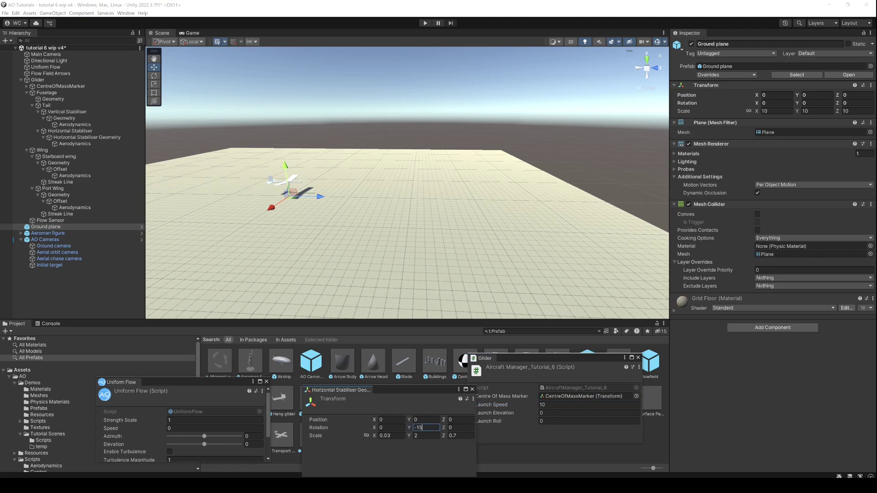
{"action": "type", "text": "-5"}
{"action": "key", "text": "ctrl+p"}
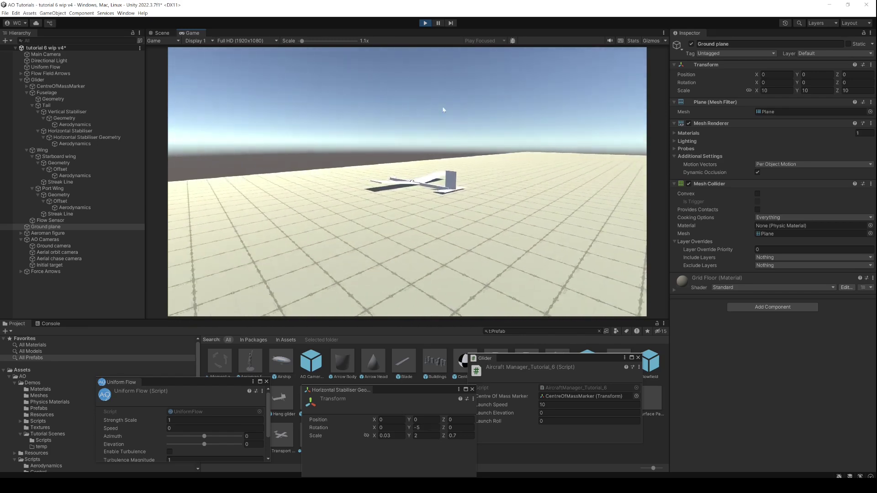
{"action": "left_click", "coordinate": [425, 23]}
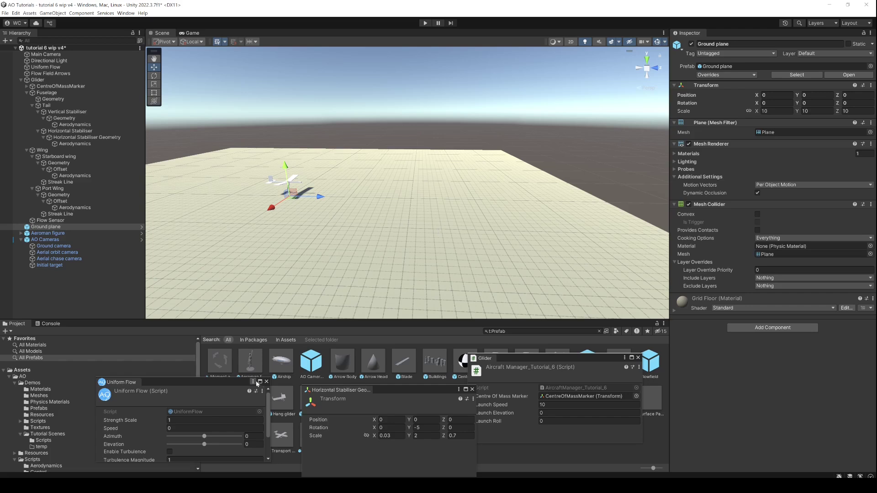
Set the Uniform Flow's Speed to 1 and its Elevation to 90 to create an updraft
{"action": "left_click_drag", "start_coordinate": [209, 381], "coordinate": [203, 361]}
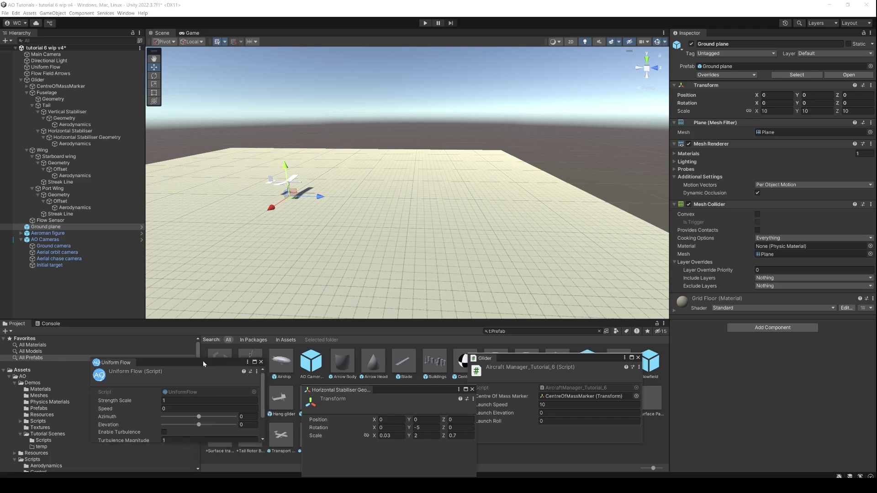
{"action": "left_click", "coordinate": [172, 409]}
{"action": "left_click", "coordinate": [247, 424]}
{"action": "type", "text": "90"}
Set the scale of Flow Field Arrows to 100 on all three axes
{"action": "scroll", "coordinate": [233, 233], "scroll_direction": "up", "scroll_amount": 5}
{"action": "middle_click_drag", "start_coordinate": [232, 232], "coordinate": [322, 220]}
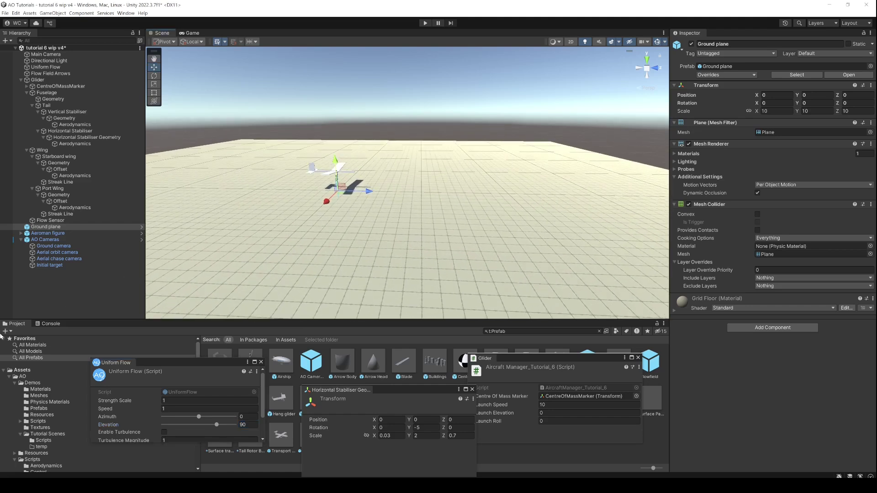
{"action": "left_click", "coordinate": [45, 300]}
{"action": "scroll", "coordinate": [302, 199], "scroll_direction": "up", "scroll_amount": 5}
{"action": "scroll", "coordinate": [286, 197], "scroll_direction": "up", "scroll_amount": 1}
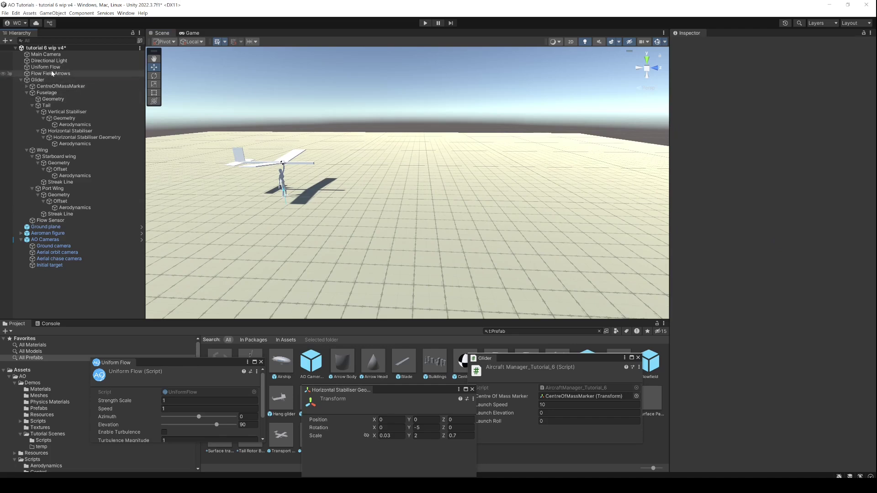
{"action": "left_click", "coordinate": [52, 73]}
{"action": "left_click", "coordinate": [768, 91]}
{"action": "type", "text": "100"}
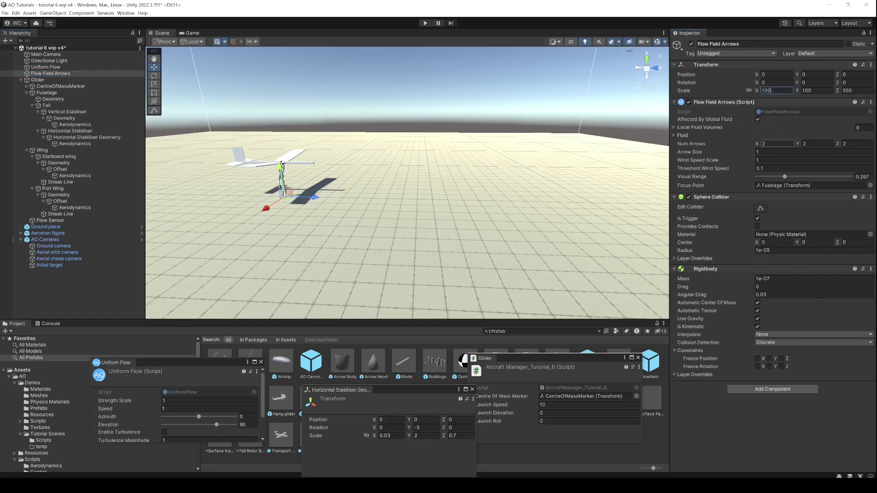
Set the Flow Field Arrows' Num Arrows to 5 on X, Y and Z, with Arrow Size 5 and Wind Speed Scale 5
{"action": "left_click", "coordinate": [779, 145]}
{"action": "type", "text": "5"}
{"action": "key", "text": "Tab"}
{"action": "type", "text": "5"}
{"action": "key", "text": "Tab"}
{"action": "type", "text": "5"}
{"action": "key", "text": "Tab"}
{"action": "type", "text": "5"}
{"action": "key", "text": "Tab"}
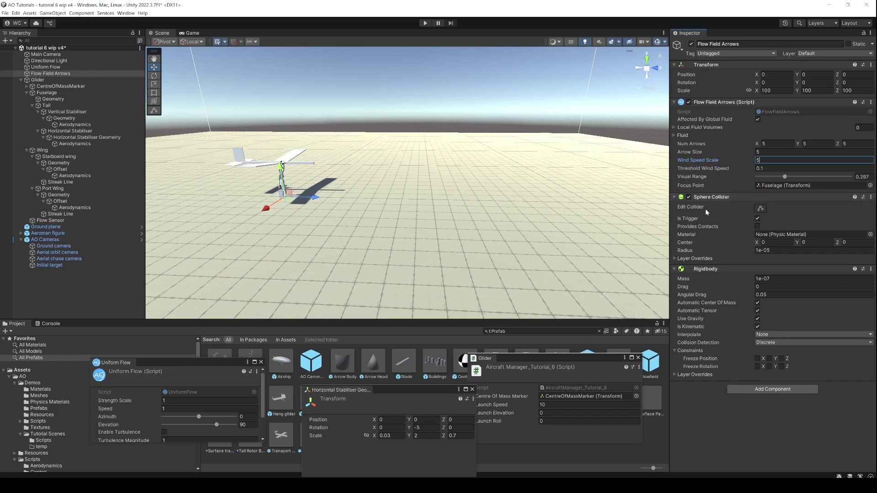
Run the scene to watch the glider fly in the updraft with the flow arrows, and stop it
{"action": "scroll", "coordinate": [604, 177], "scroll_direction": "down", "scroll_amount": 7}
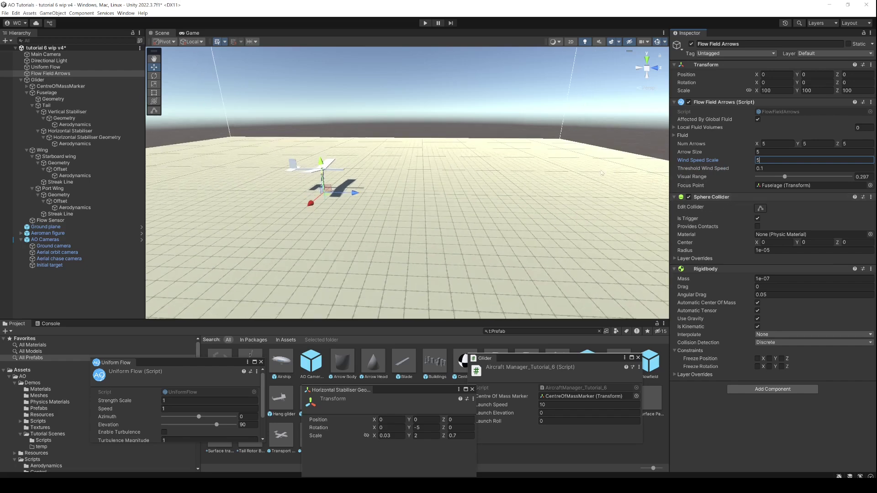
{"action": "scroll", "coordinate": [604, 177], "scroll_direction": "down", "scroll_amount": 2}
{"action": "scroll", "coordinate": [560, 172], "scroll_direction": "up", "scroll_amount": 4}
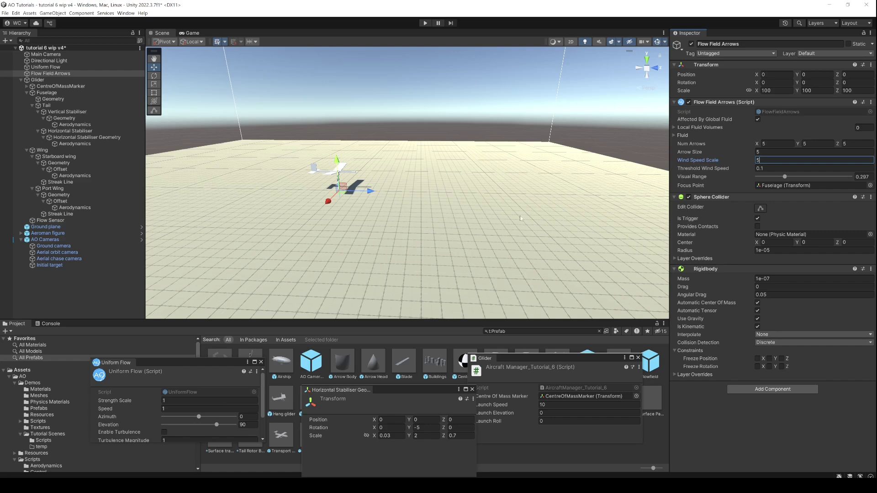
{"action": "key", "text": "ctrl+p"}
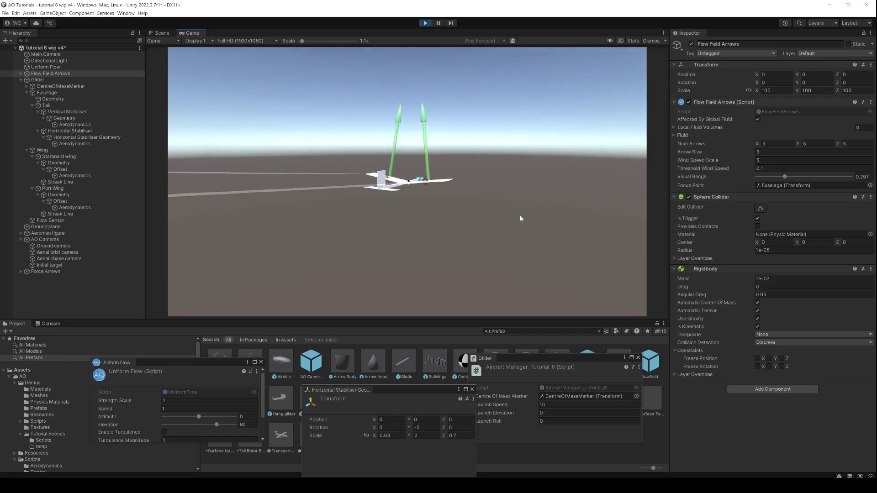
{"action": "left_click", "coordinate": [425, 23]}
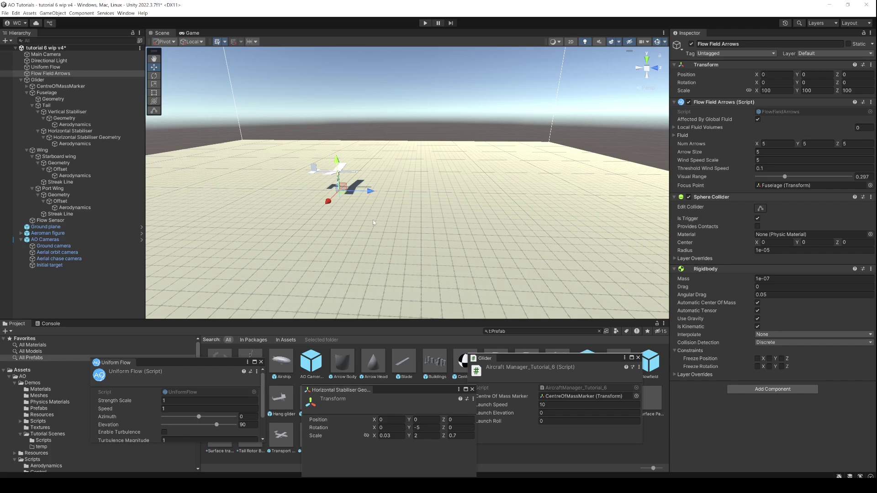
Set the Y rotation of the Vertical Stabiliser's Geometry to 5
{"action": "left_click", "coordinate": [73, 120]}
{"action": "scroll", "coordinate": [314, 188], "scroll_direction": "up", "scroll_amount": 7}
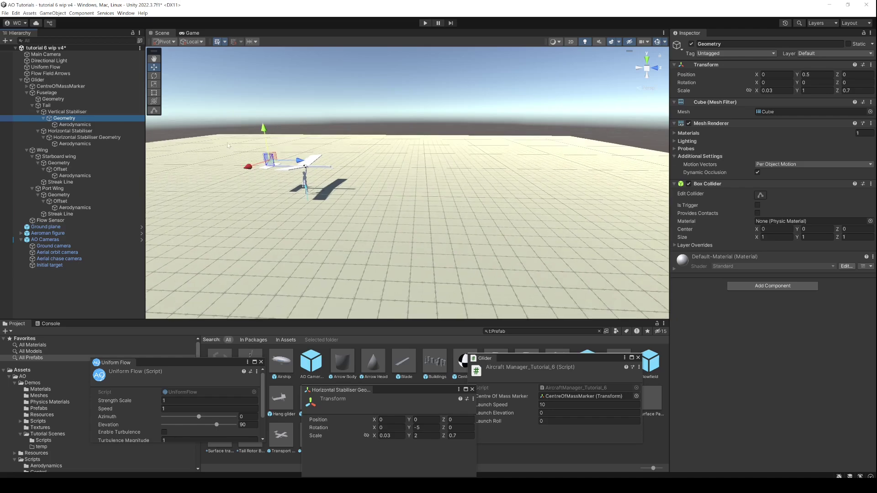
{"action": "left_click_drag", "start_coordinate": [228, 145], "coordinate": [414, 231], "text": "alt"}
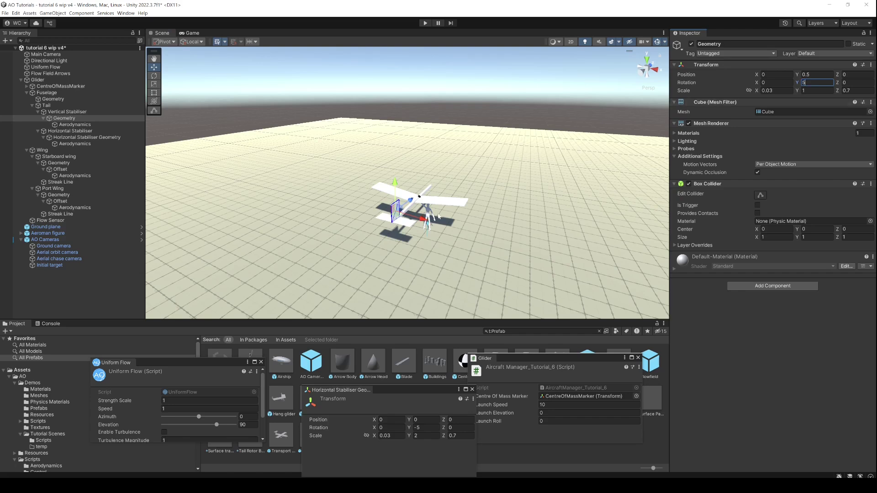
{"action": "scroll", "coordinate": [438, 216], "scroll_direction": "up", "scroll_amount": 5}
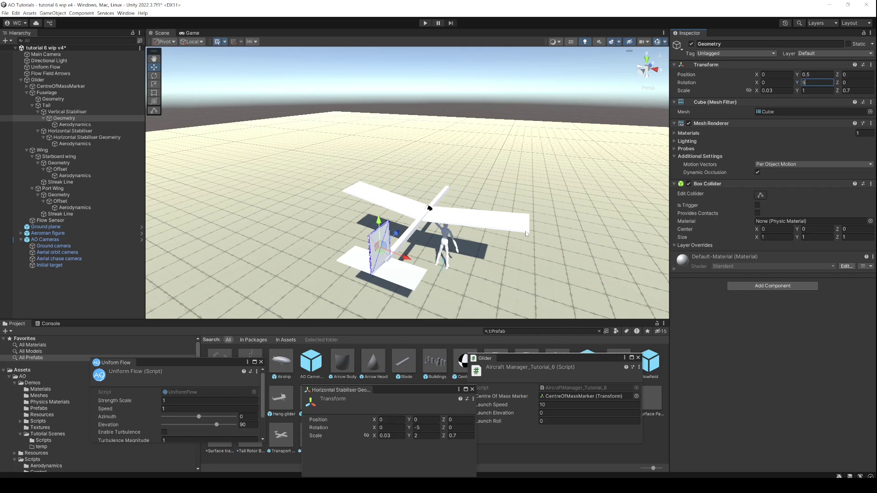
Run the scene to test the flight with the deflected vertical stabiliser, and stop it
{"action": "left_click", "coordinate": [532, 171]}
{"action": "key", "text": "ctrl+p"}
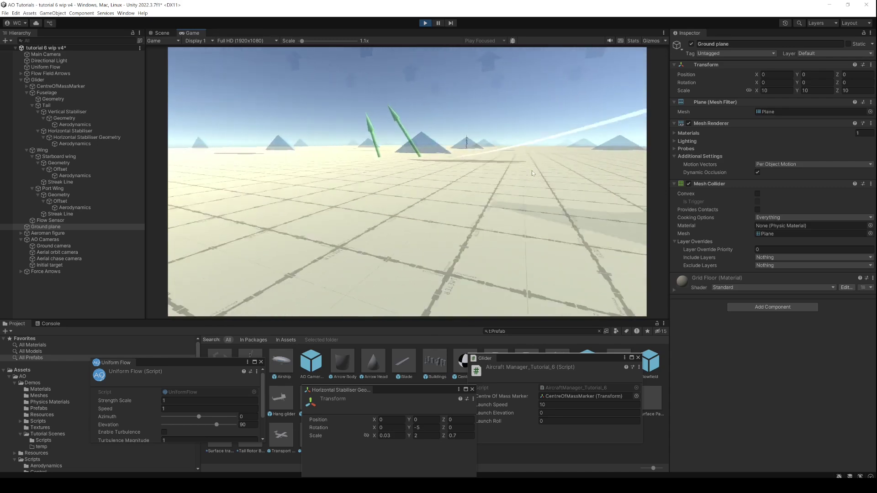
{"action": "left_click", "coordinate": [426, 24]}
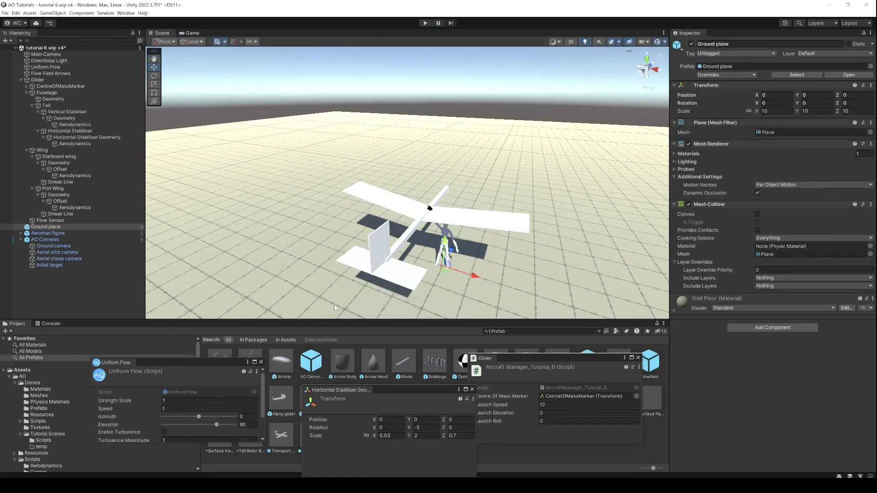
Test the flight with the Horizontal Stabiliser Geometry's Y rotation set to -8, raising the Uniform Flow's Speed to 1.5 while the scene runs
{"action": "left_click", "coordinate": [432, 427]}
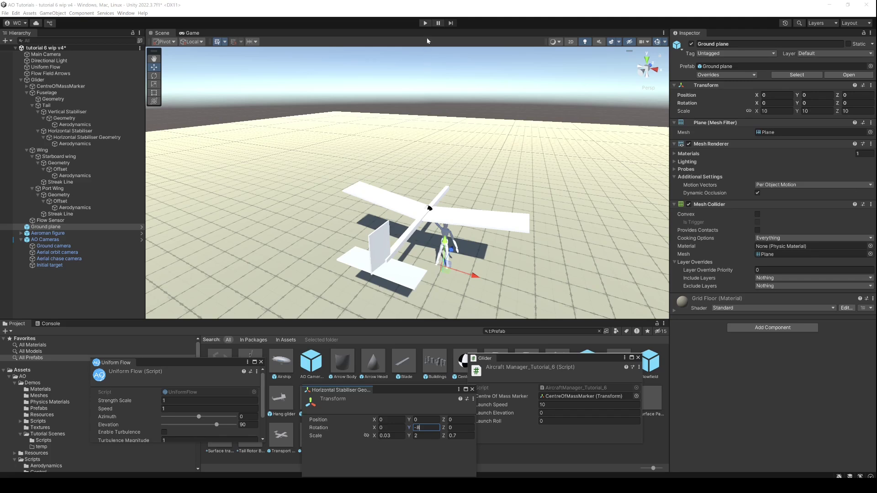
{"action": "key", "text": "ctrl+p"}
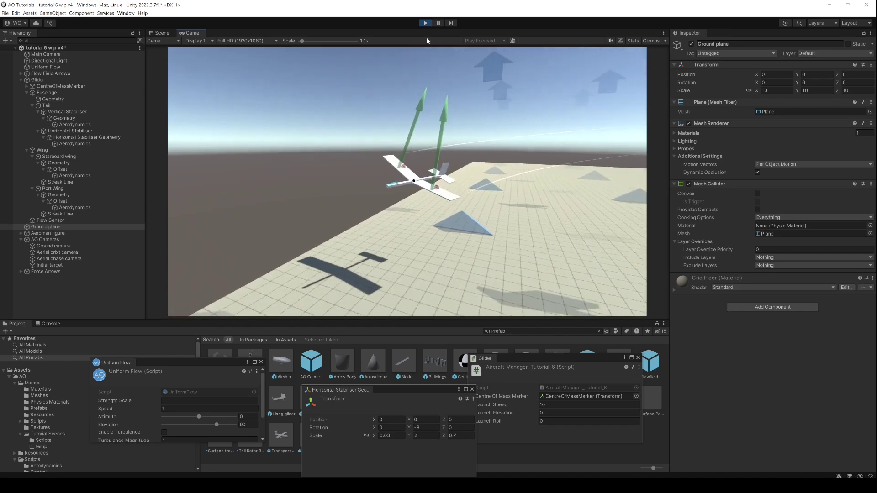
{"action": "left_click", "coordinate": [192, 409]}
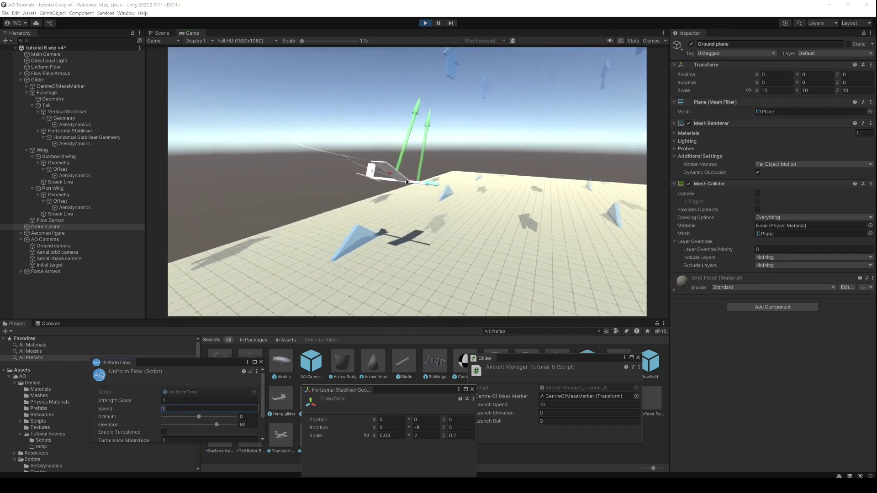
{"action": "type", "text": ".5"}
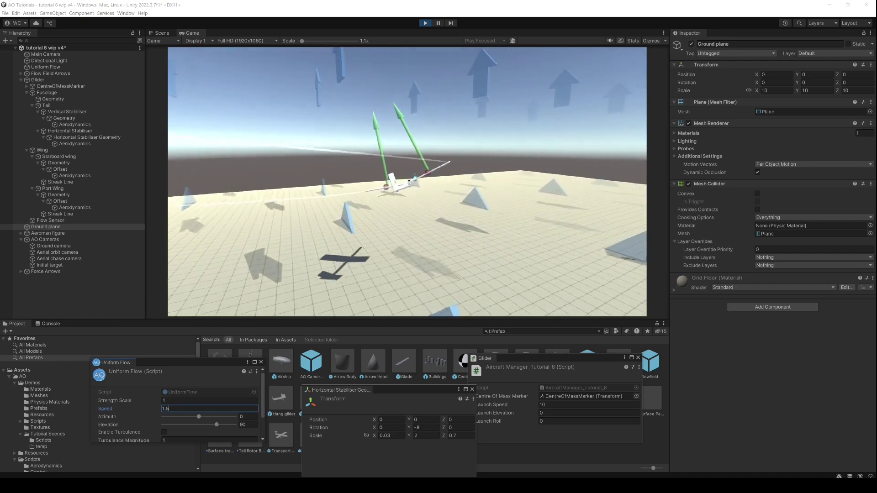